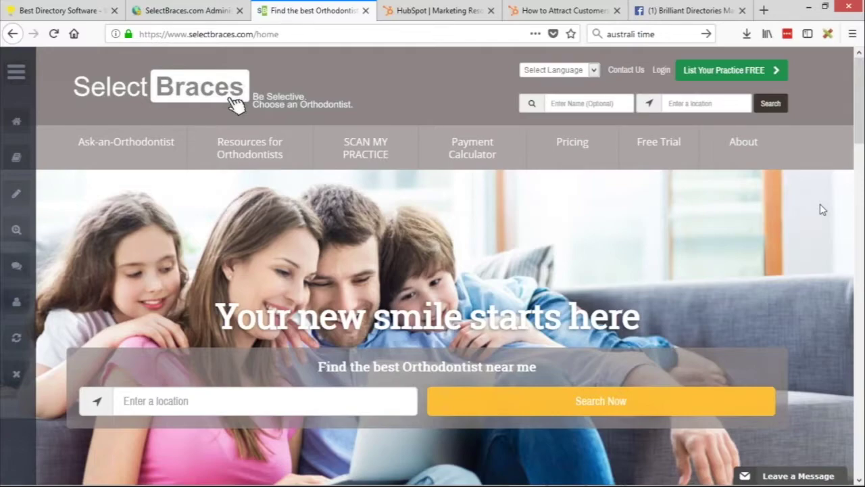
Reload the SelectBraces home page, then open the Blog listed under Resources for Orthodontists and look through its articles
left_click(210, 96)
mouse_move(289, 155)
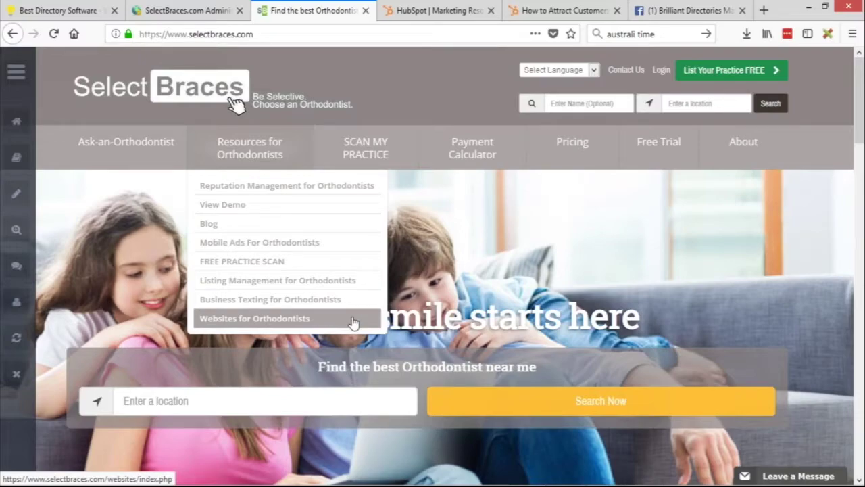
left_click(216, 227)
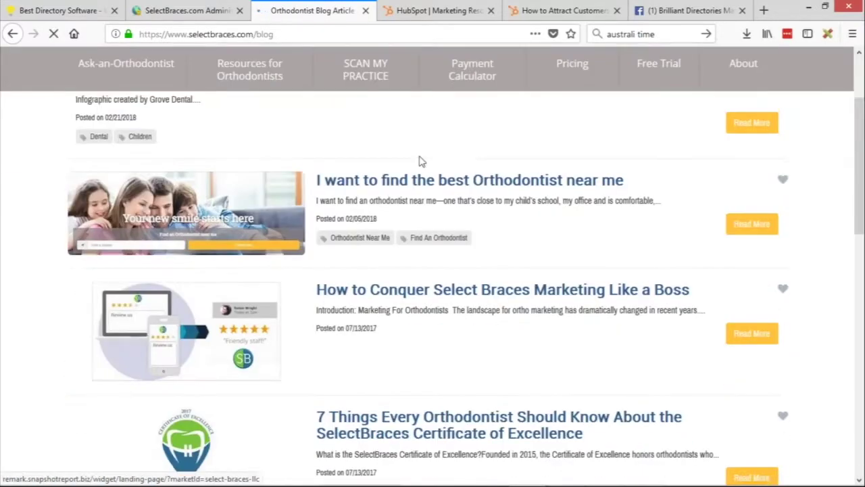
scroll(435, 156, "down", 3)
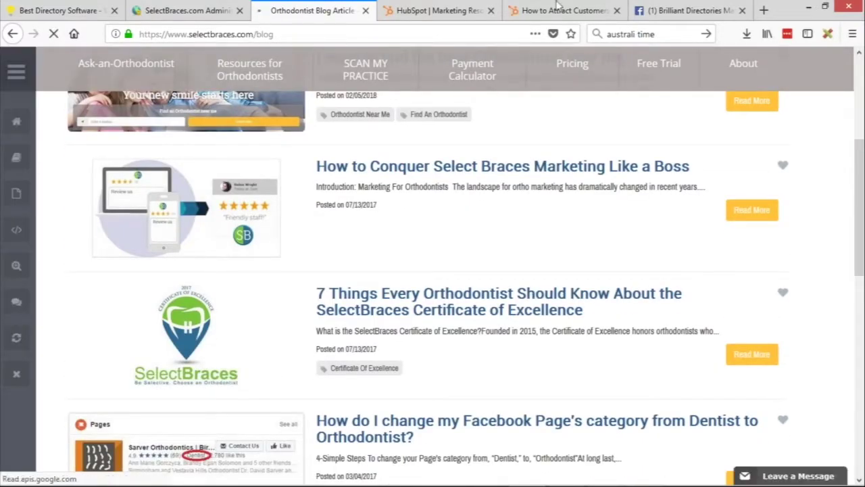
Search Google in a new tab for "how do i change my facebook category to orthododontist"
left_click(763, 10)
left_click(663, 35)
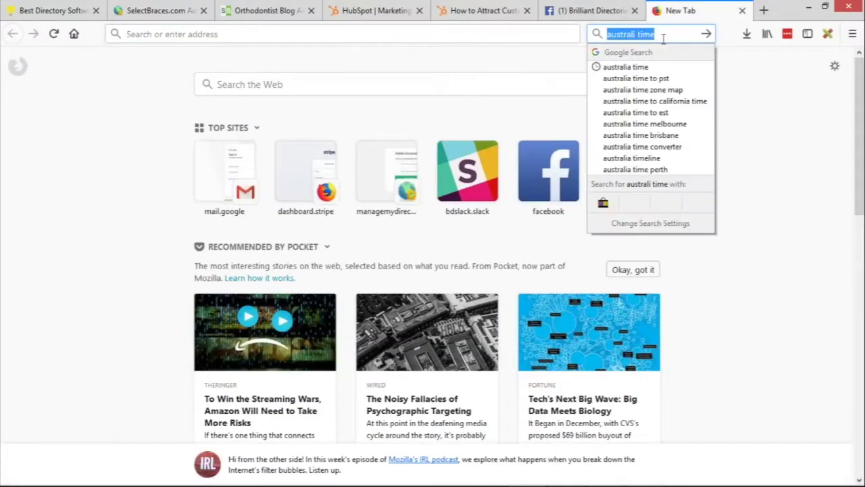
type("how do i")
type(" change my")
type(" facebook")
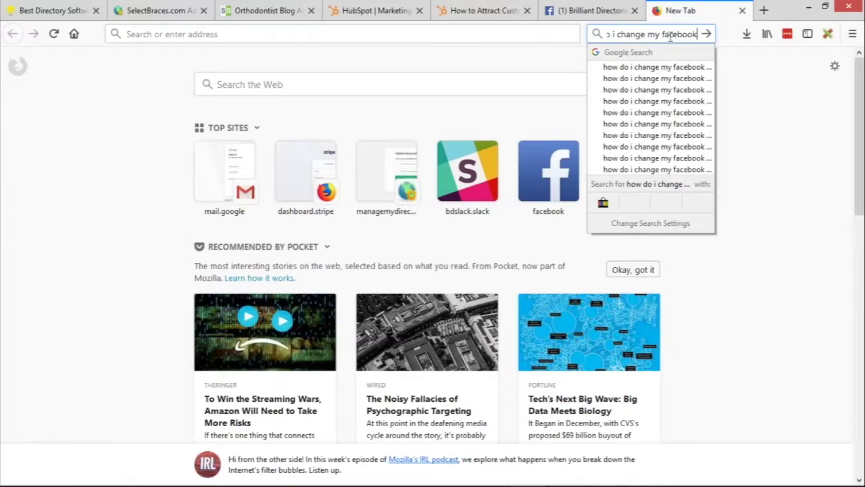
type(" c")
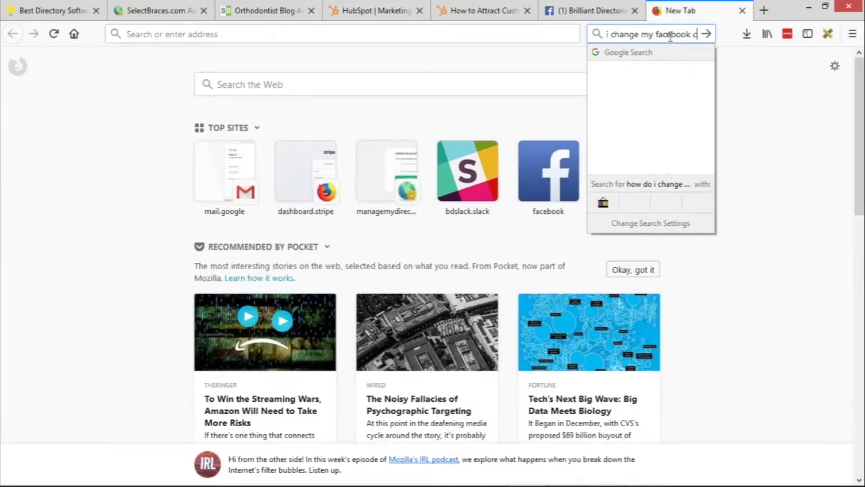
type("ategory to orthododonti")
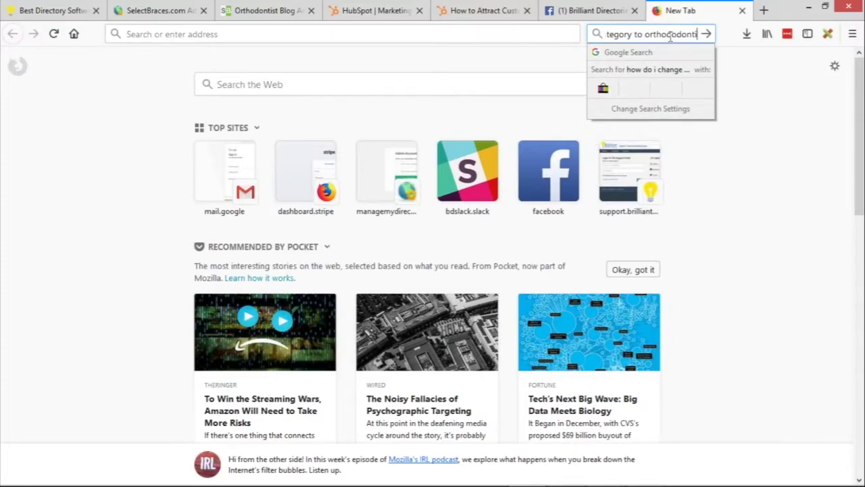
type("st")
key("Return")
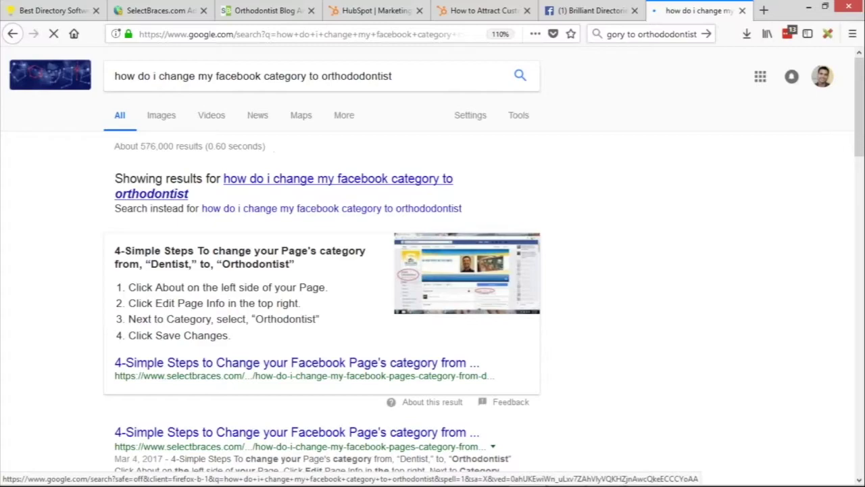
Use the corrected search spelling "orthodontist" and open the featured SelectBraces article on changing a Facebook Page's category
left_click(290, 181)
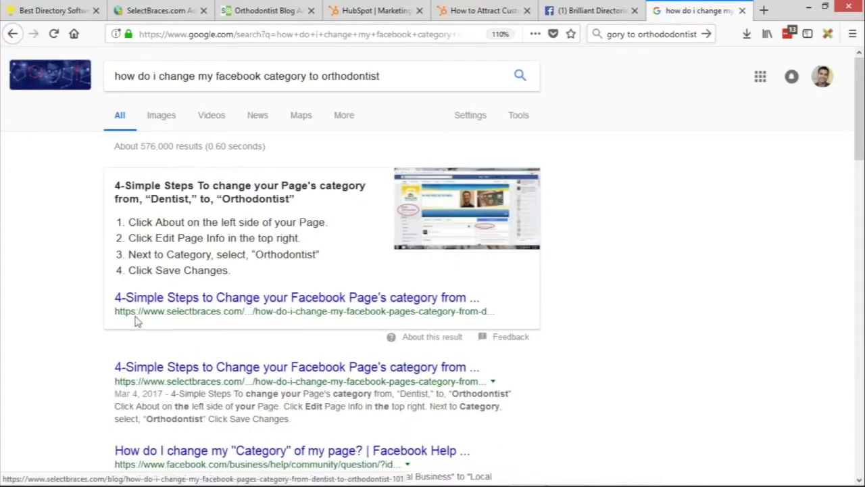
left_click_drag(114, 311, 479, 313)
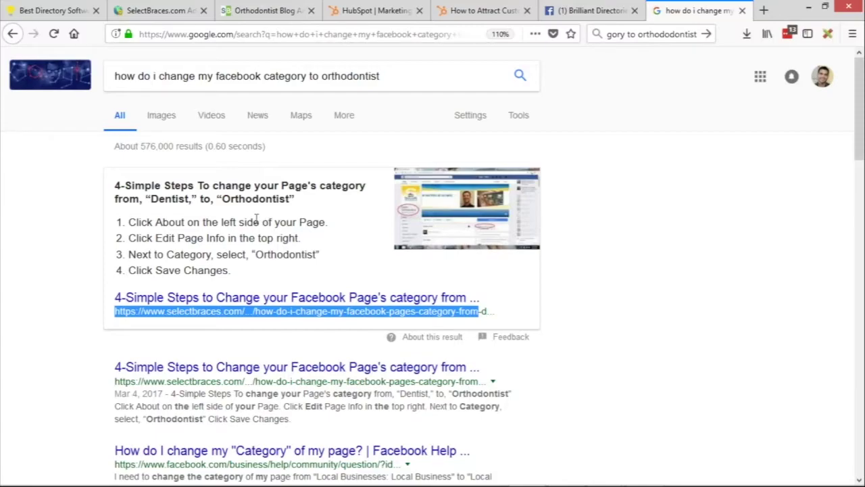
left_click(295, 303)
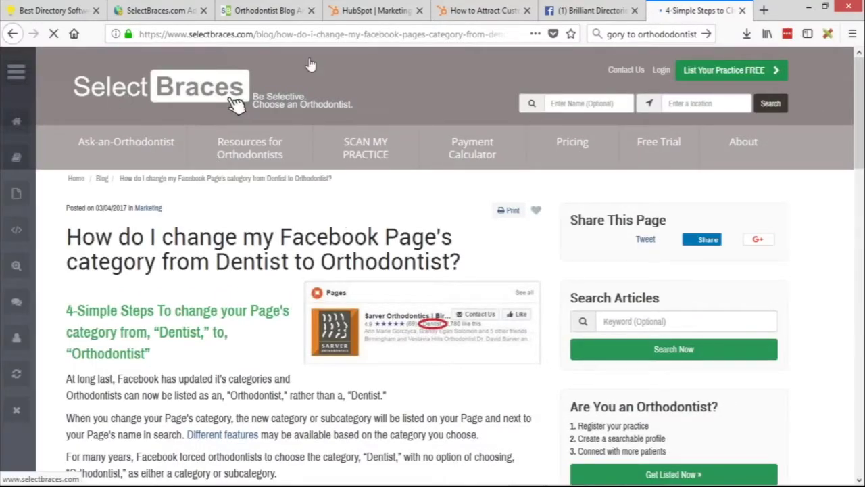
Switch to the Select Braces Case Study document in Microsoft Word and review its goals
key("alt+Tab")
key("alt+Tab")
key("alt+Tab")
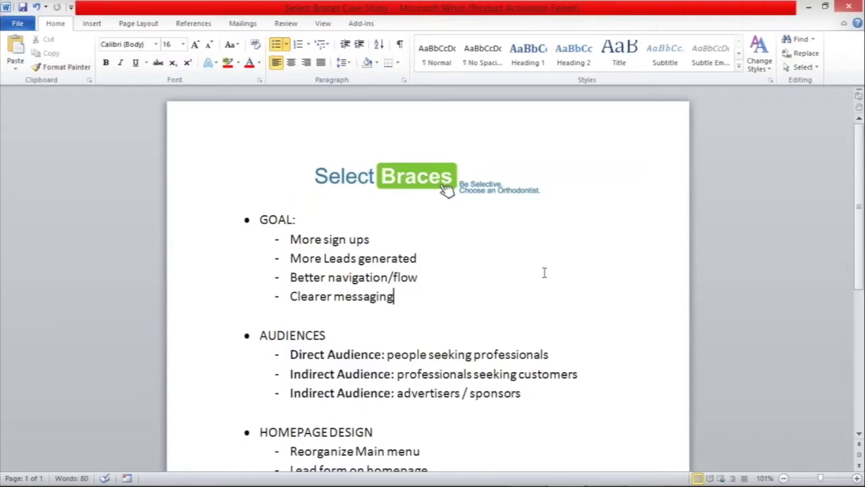
Switch back to Firefox and examine the SelectBraces home page's hero image, location search and sections beneath it
key("alt+Tab")
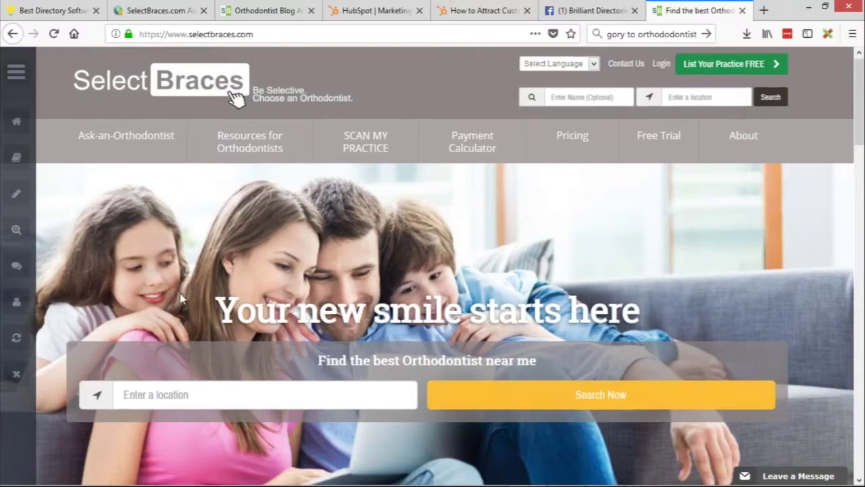
scroll(236, 203, "down", 3)
left_click(236, 226)
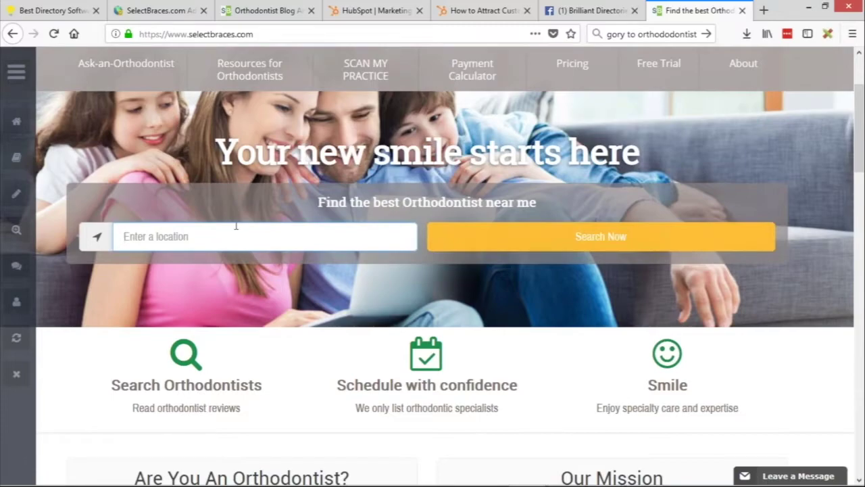
scroll(235, 226, "up", 3)
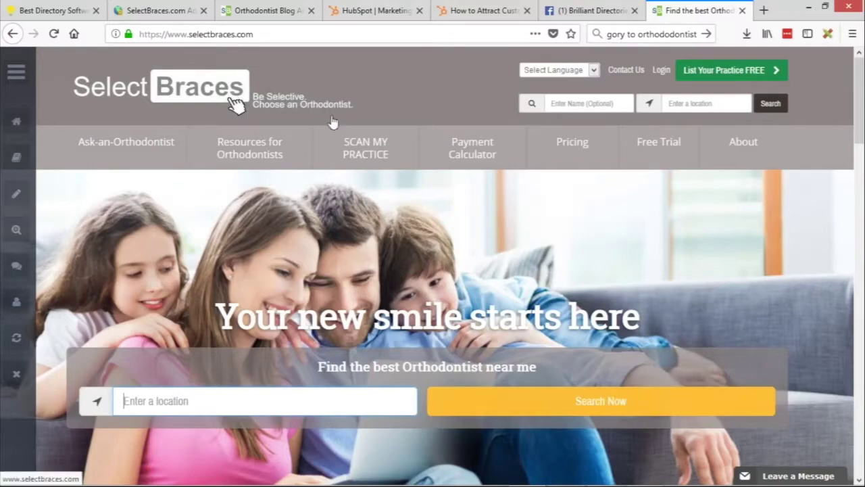
Open the site's Pricing page and review the heading and the Verified, Premium and SB Reviewer plans
mouse_move(250, 148)
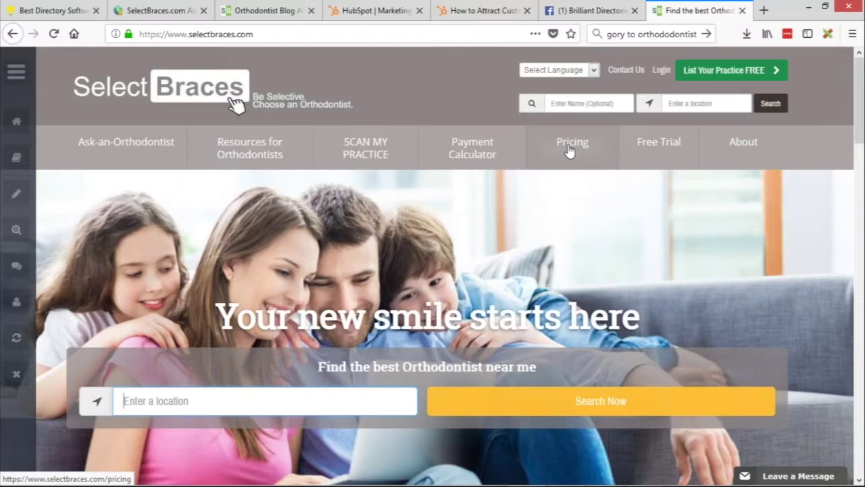
left_click(573, 157)
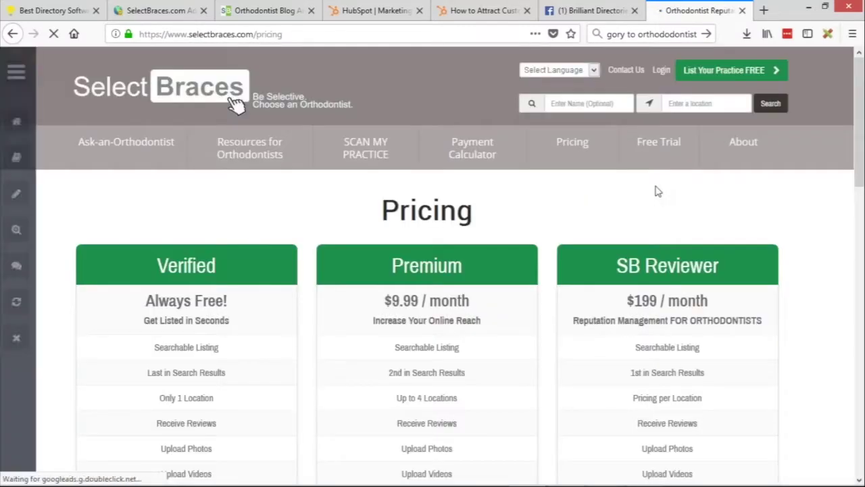
double_click(426, 210)
left_click(541, 229)
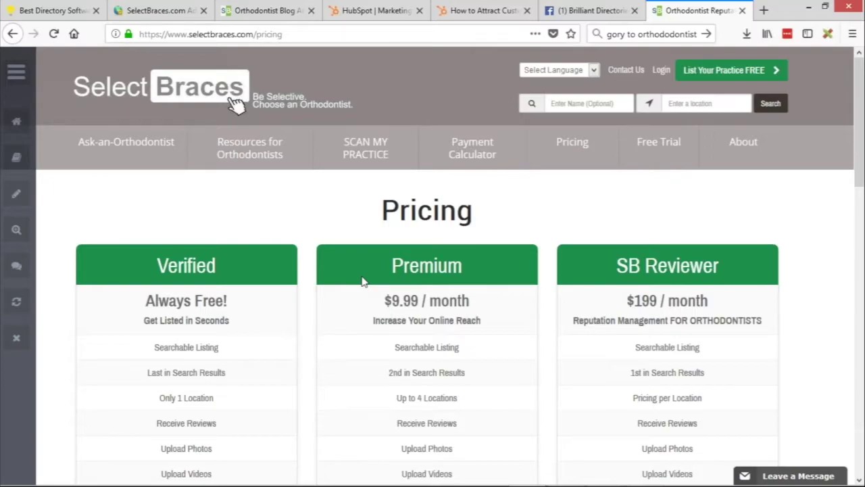
Open the site's Blog and examine which audience each listed article addresses, from the newest post down to the texting article
left_click(252, 224)
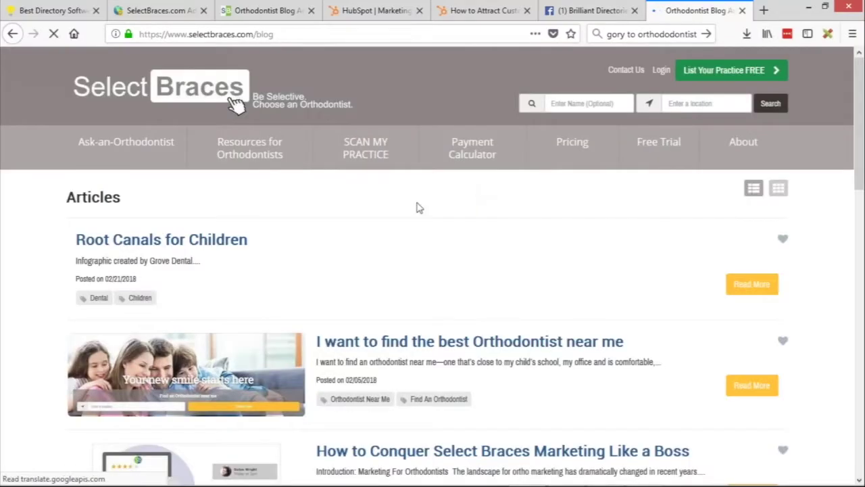
scroll(405, 196, "down", 1)
left_click_drag(71, 181, 225, 181)
left_click(91, 158)
scroll(429, 235, "down", 2)
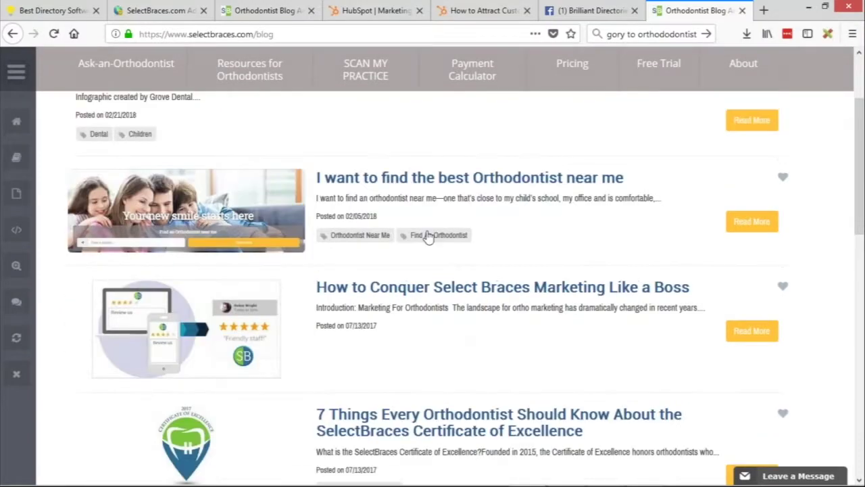
scroll(618, 286, "up", 2)
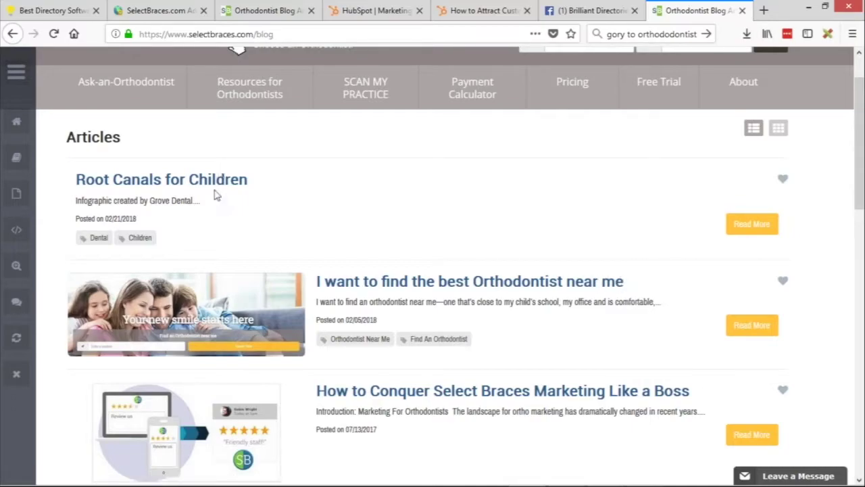
scroll(529, 451, "down", 3)
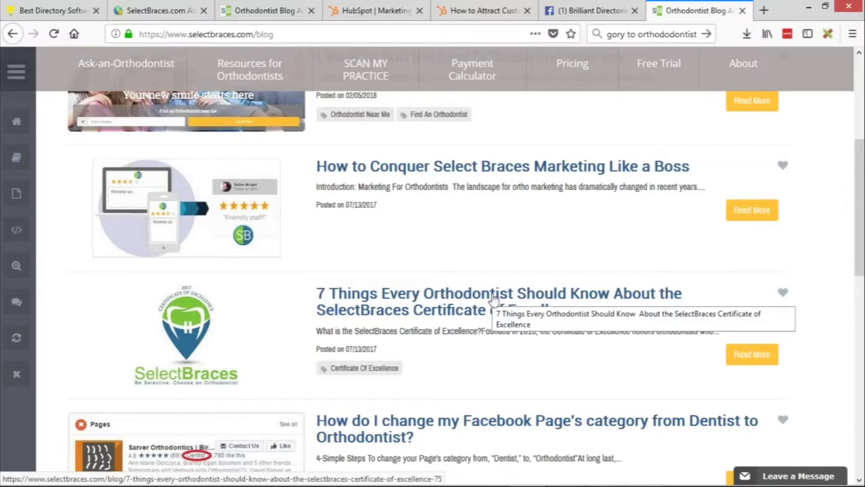
scroll(354, 238, "down", 3)
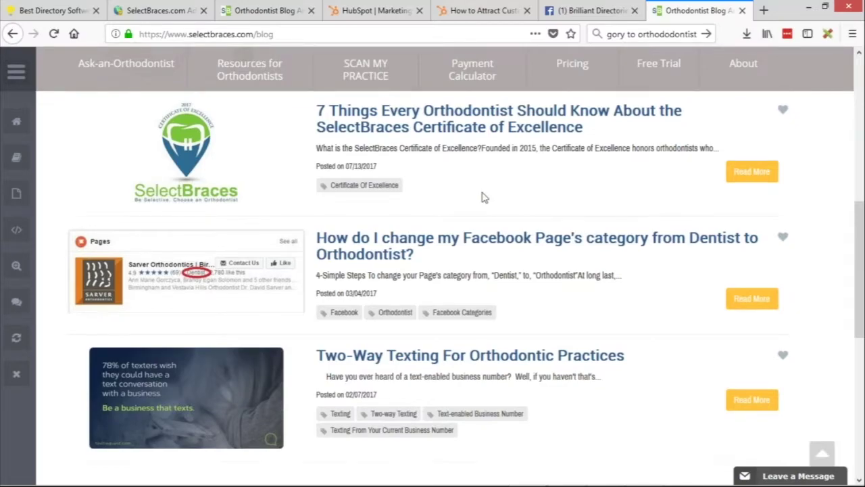
scroll(480, 196, "down", 1)
scroll(497, 221, "up", 2)
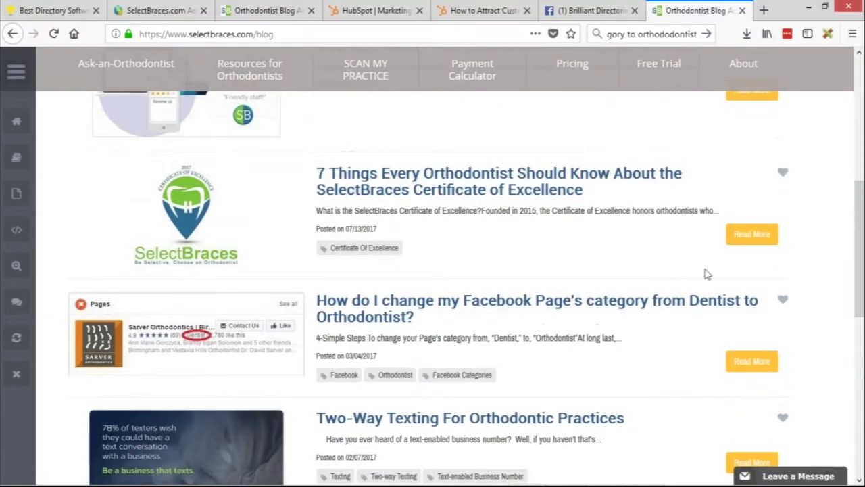
scroll(460, 243, "up", 1)
scroll(110, 102, "up", 6)
Return to the home page, follow List Your Practice FREE and compare the features of the membership plans
left_click(110, 100)
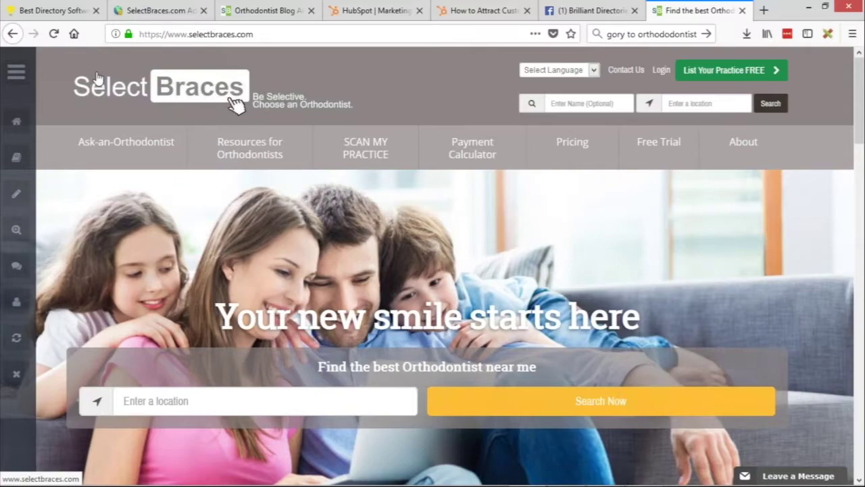
left_click(734, 75)
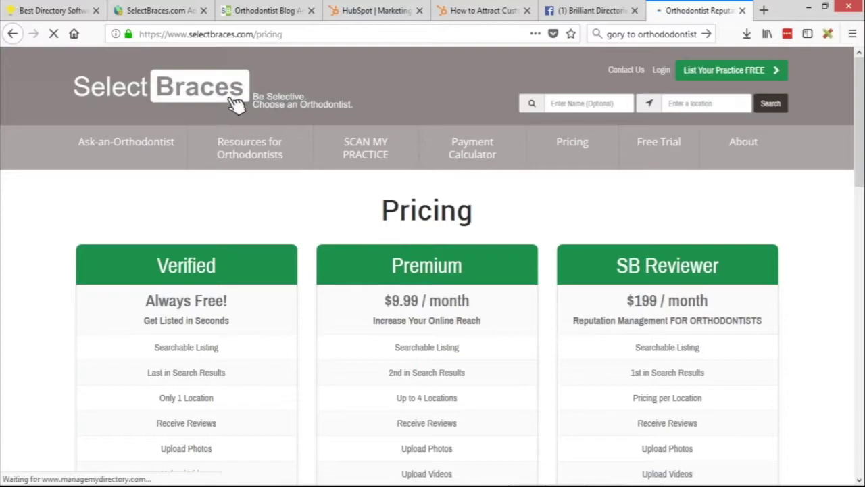
scroll(290, 272, "down", 3)
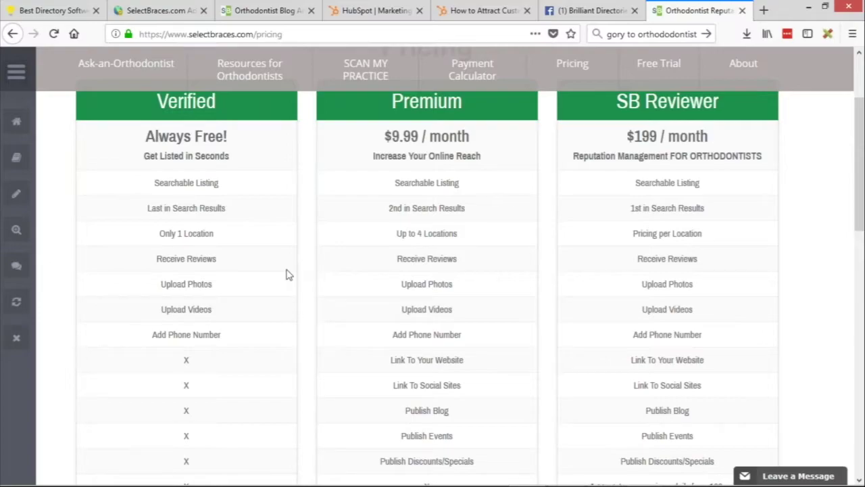
scroll(286, 275, "up", 3)
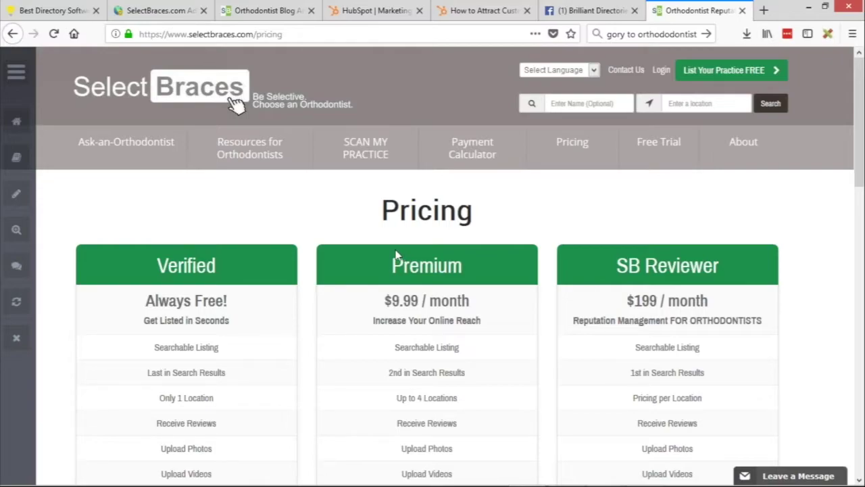
Go back to the SelectBraces home page and review the sections below the location search
left_click(187, 93)
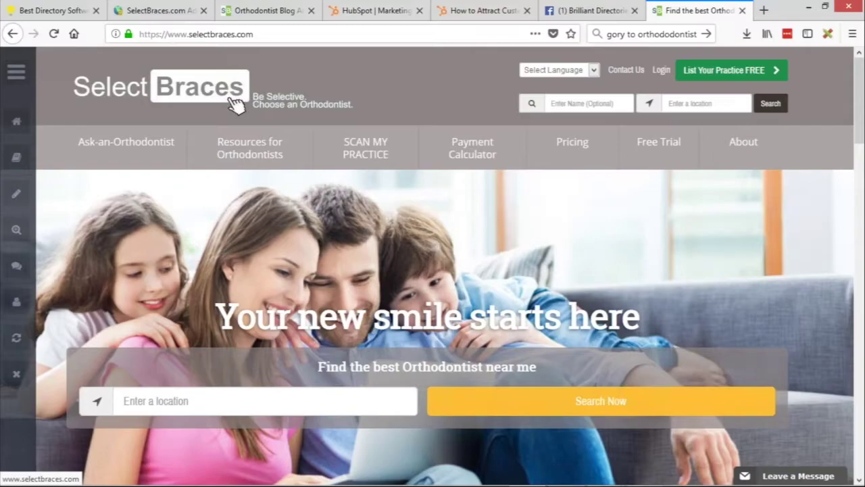
scroll(656, 237, "down", 5)
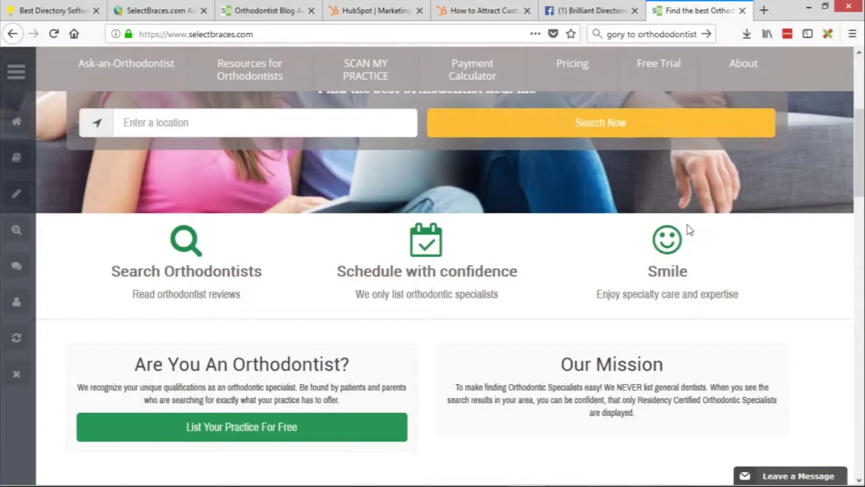
scroll(690, 230, "up", 5)
Switch to the Word case study and read through its audiences, homepage design and member upgrade points
key("alt+Tab")
scroll(554, 222, "down", 3)
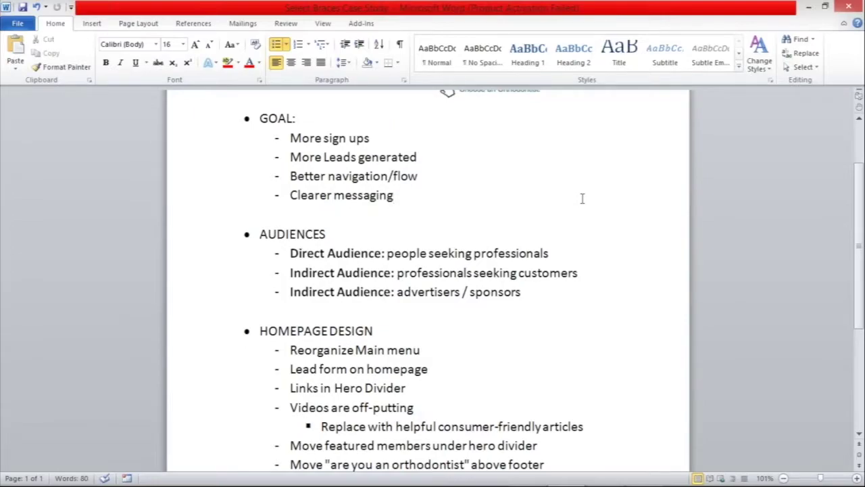
scroll(568, 216, "down", 3)
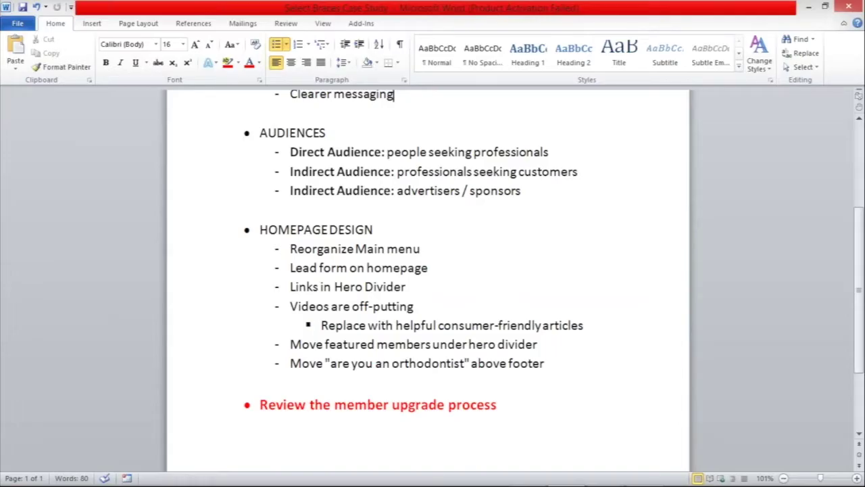
Switch back to Firefox, open the Payment Calculator page and view the treatment cost form
key("alt+Tab")
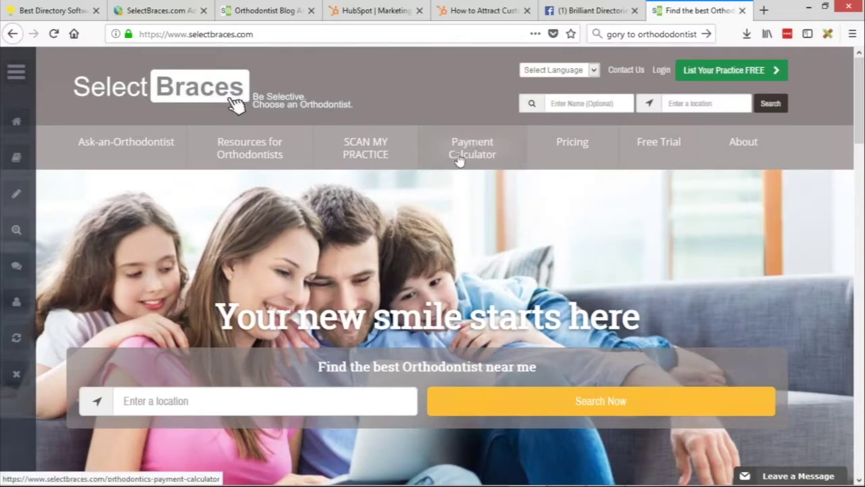
left_click(494, 165)
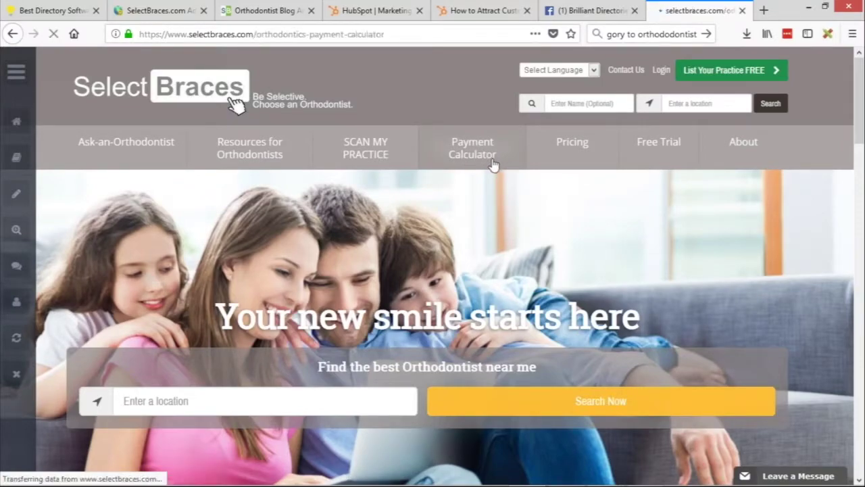
scroll(374, 278, "down", 3)
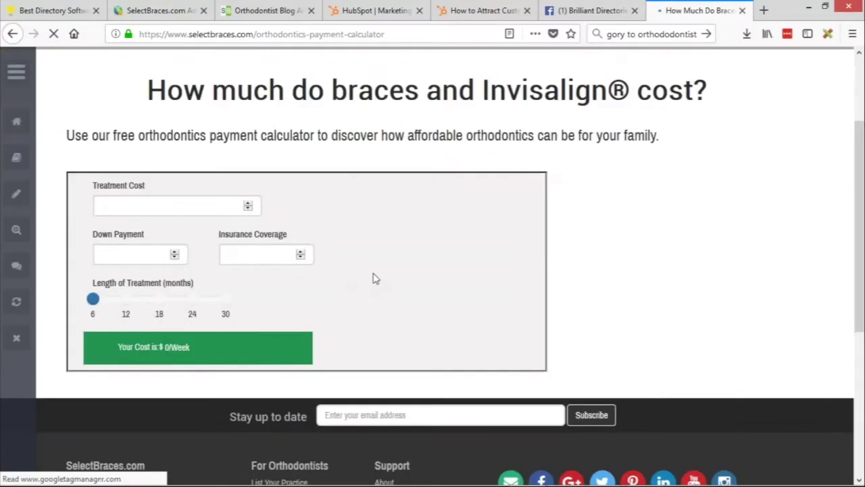
Open the Ask-an-Orthodontist page to view its contact form, and return to the SelectBraces home page
scroll(389, 268, "up", 2)
left_click(115, 144)
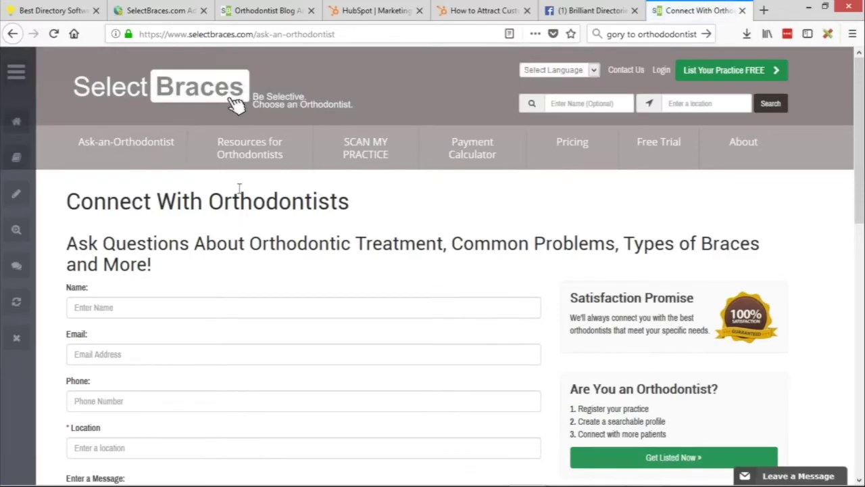
left_click(235, 105)
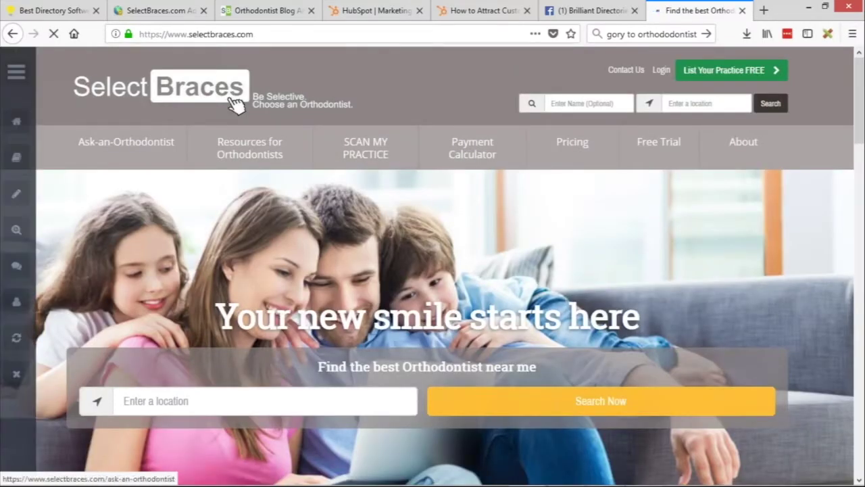
mouse_move(270, 152)
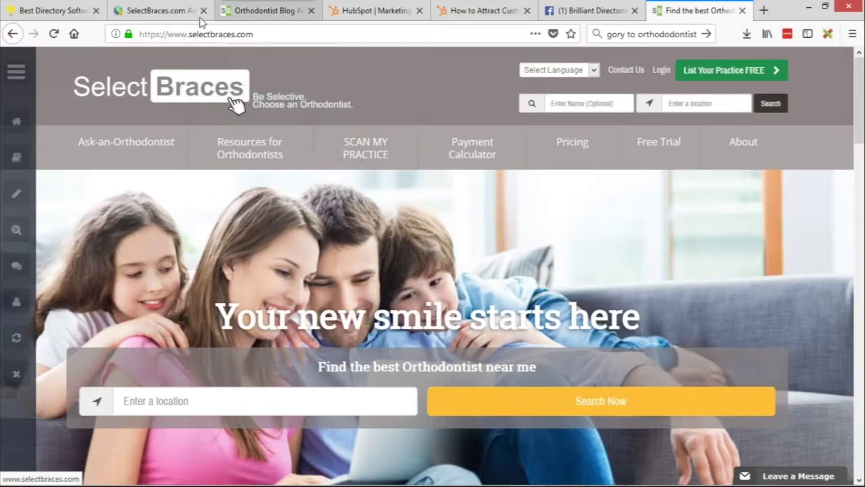
Open the Header Main Menu for editing in the site admin's Menu Manager, checking the live Resources for Orthodontists submenu on the blog page
left_click(177, 10)
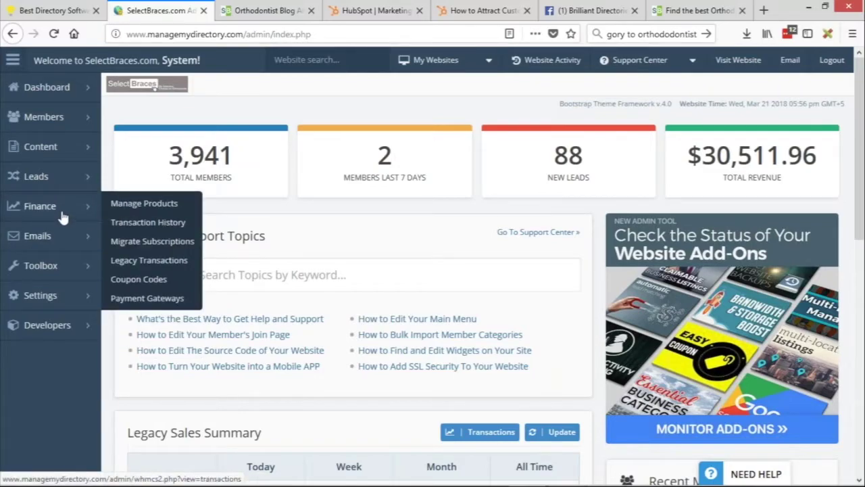
left_click(125, 300)
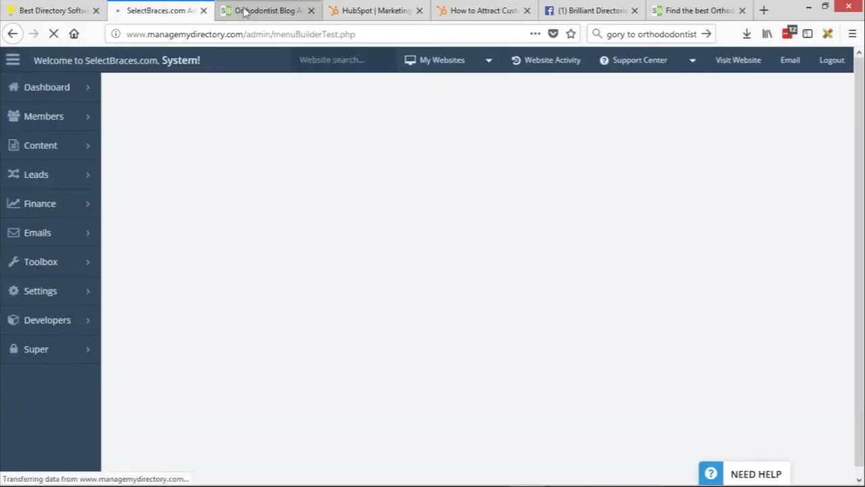
left_click(250, 10)
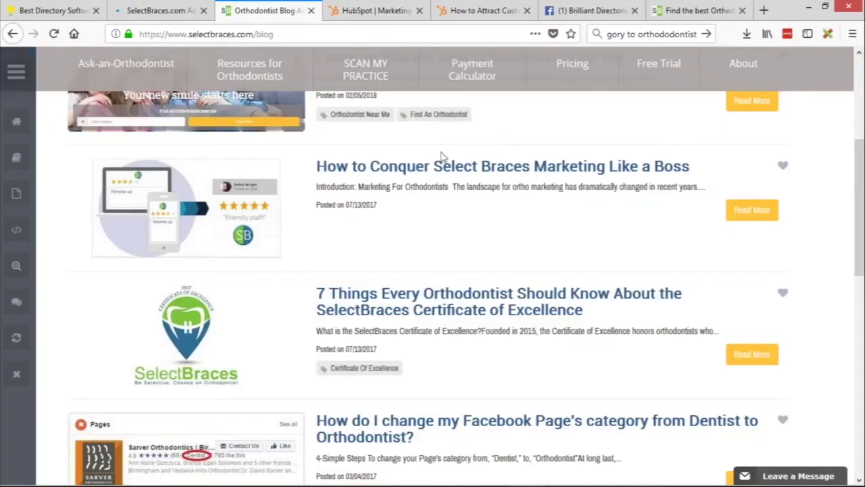
scroll(234, 100, "up", 5)
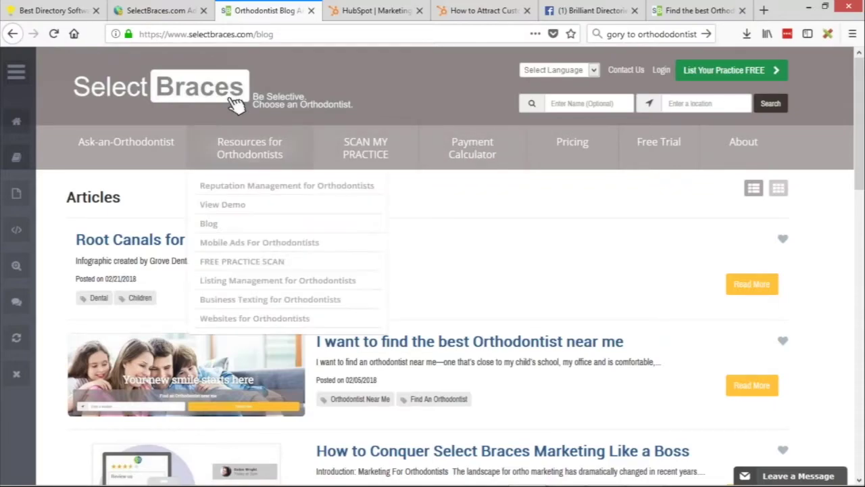
left_click(177, 10)
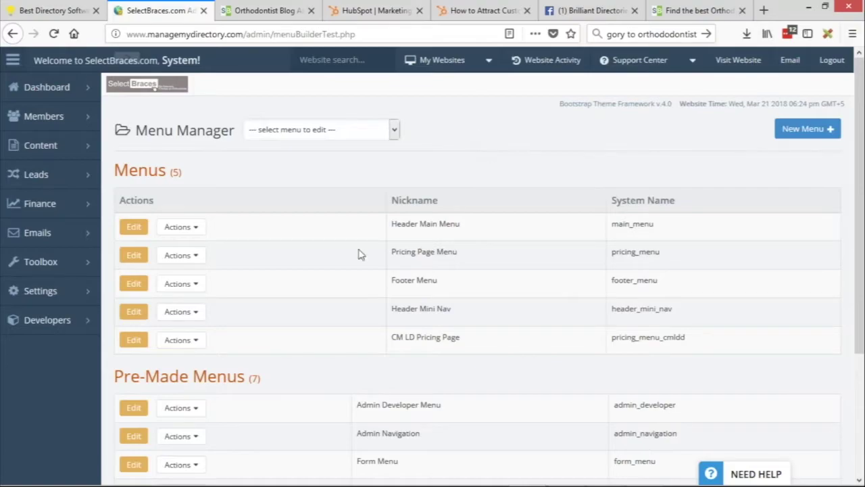
left_click(419, 216)
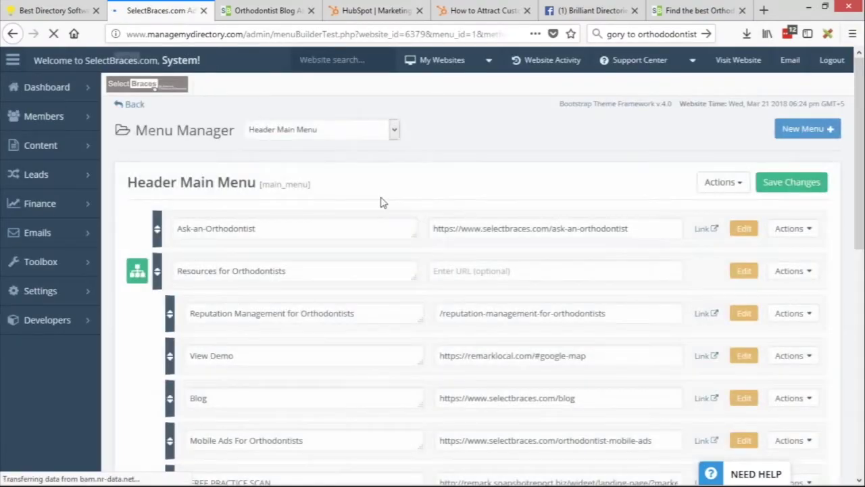
Delete the SCAN MY PRACTICE item from the Header Main Menu
scroll(323, 332, "down", 2)
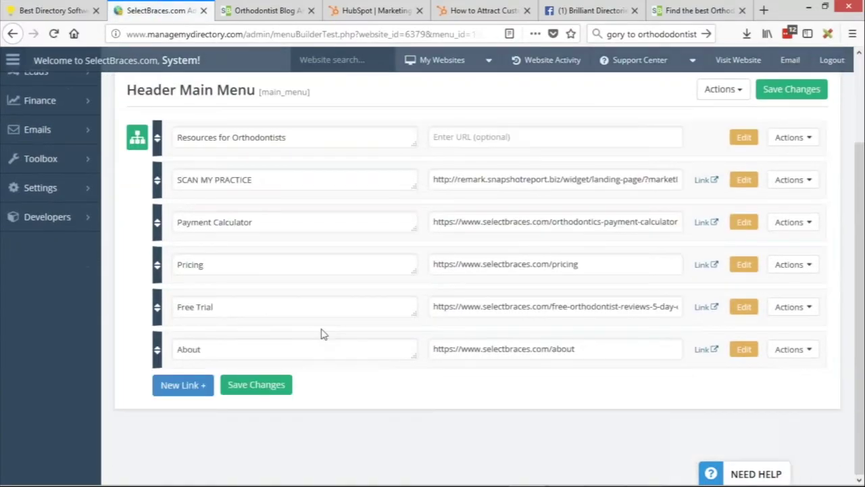
left_click(778, 179)
left_click(778, 180)
double_click(462, 179)
left_click(536, 179)
left_click(791, 180)
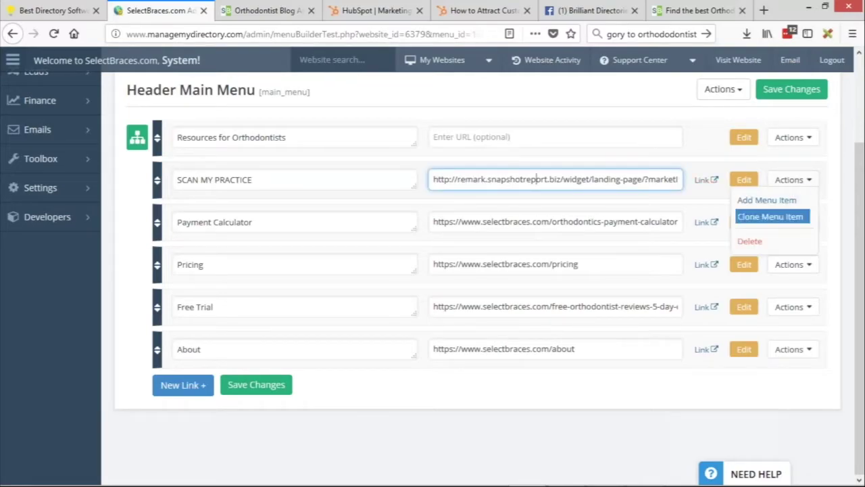
left_click(770, 250)
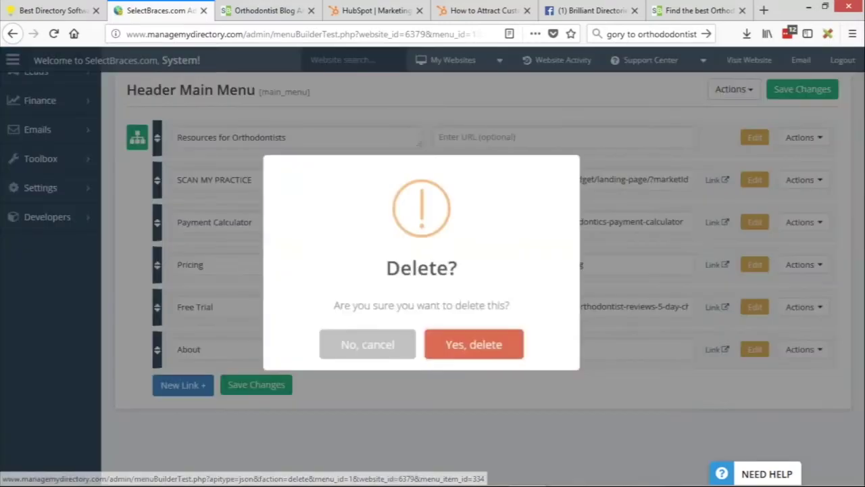
left_click(465, 345)
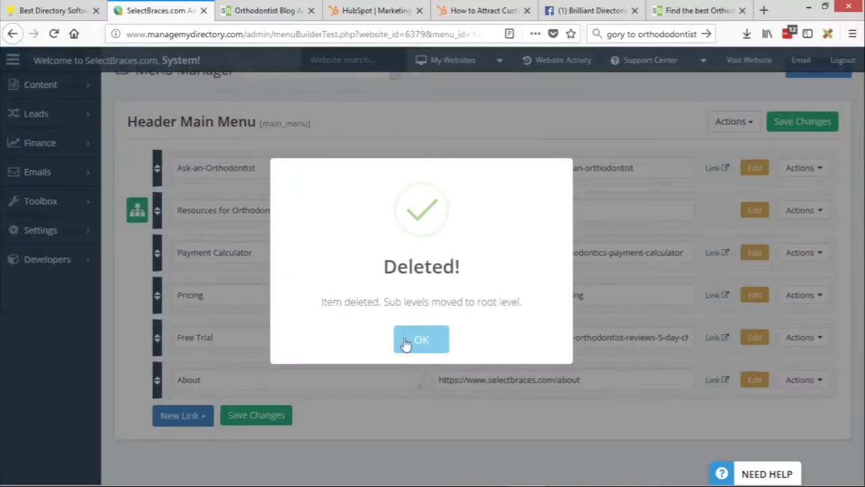
left_click(413, 340)
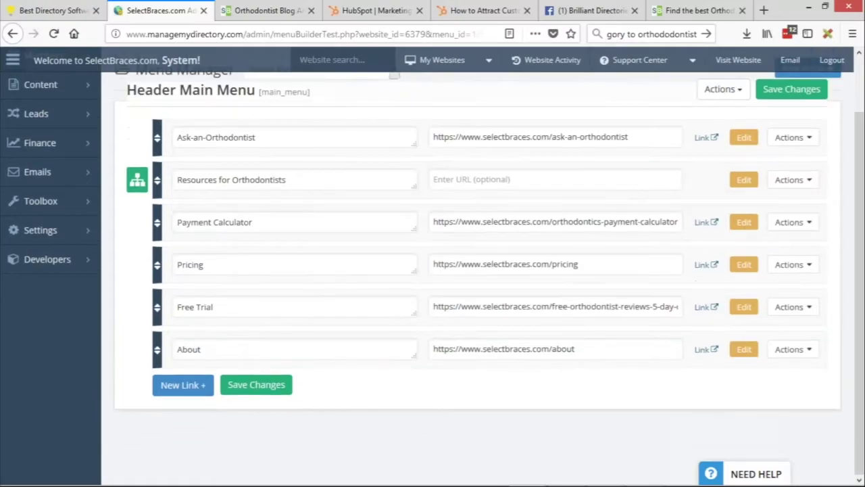
Add a new link named Home with the URL / to the Header Main Menu
left_click(189, 418)
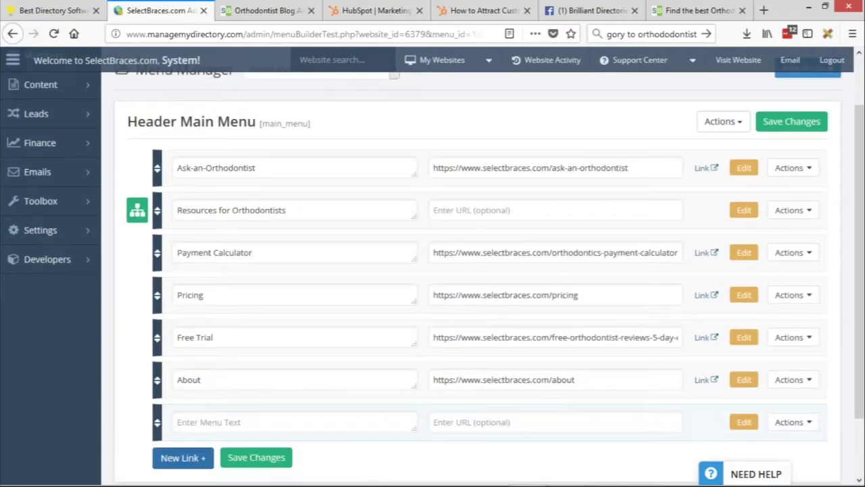
left_click(198, 424)
type("Home")
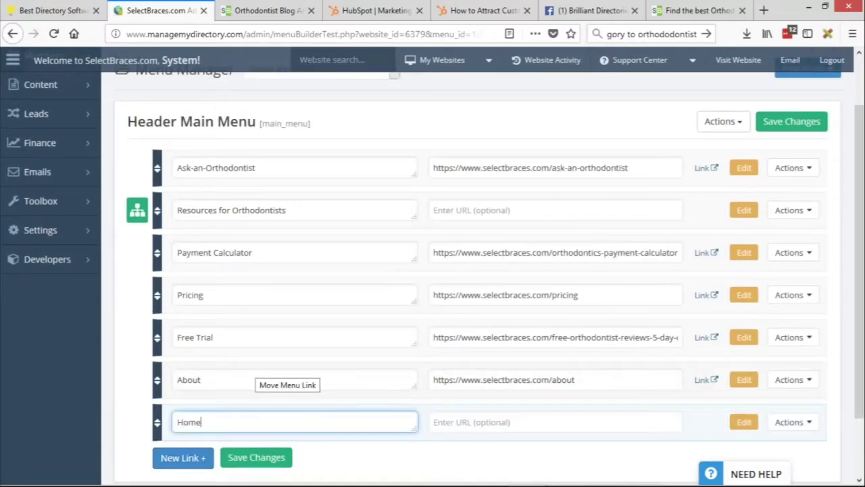
left_click(459, 418)
type("/")
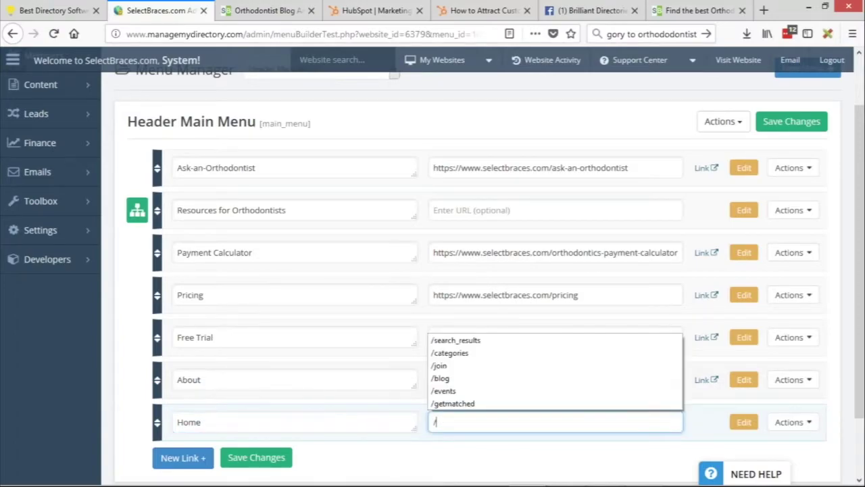
left_click(112, 400)
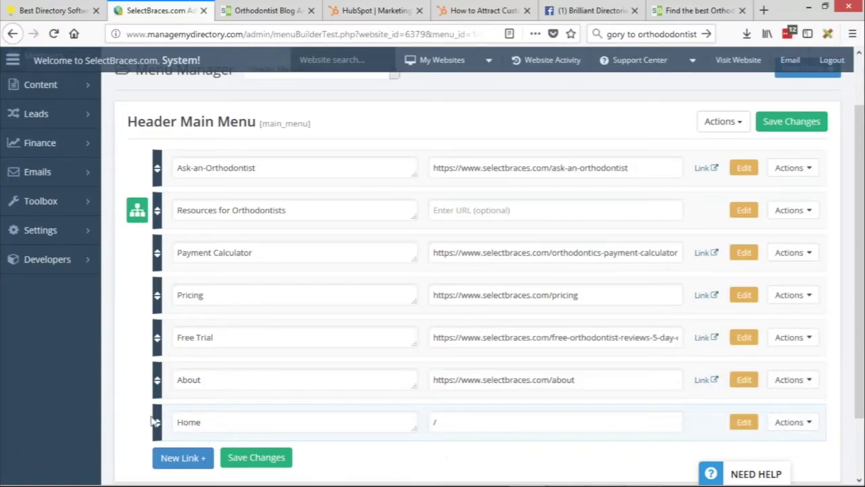
Move the Home link above Ask-an-Orthodontist as the first menu item and save the Header Main Menu
left_click_drag(218, 433, 218, 179)
scroll(299, 277, "down", 2)
scroll(299, 295, "up", 2)
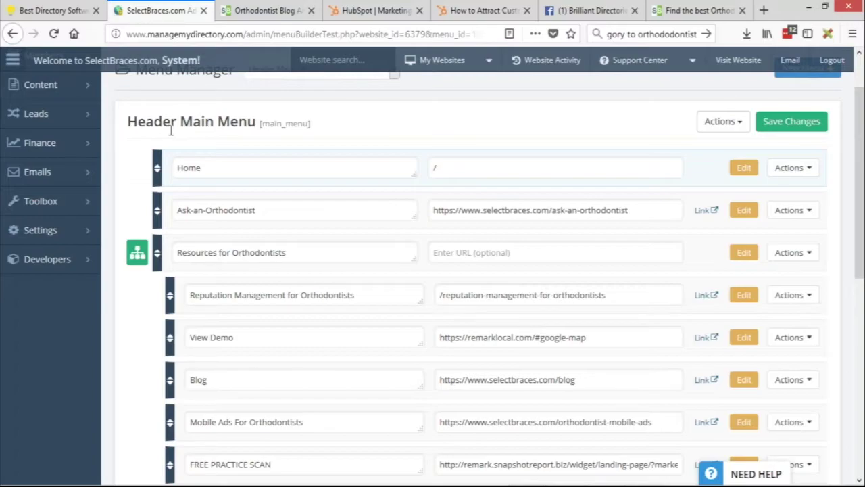
scroll(380, 229, "down", 3)
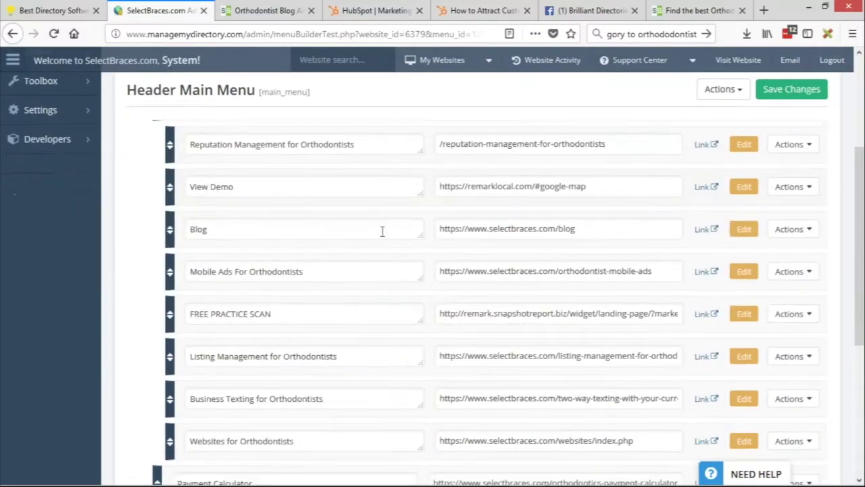
scroll(381, 230, "up", 1)
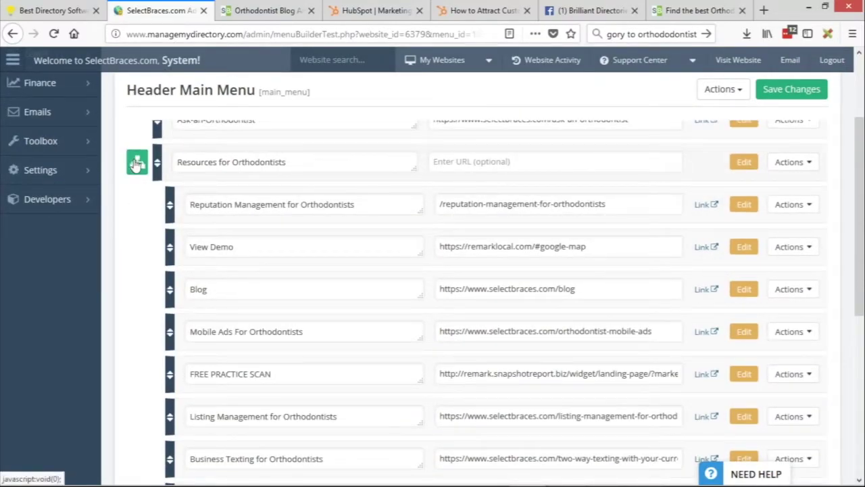
scroll(174, 284, "down", 4)
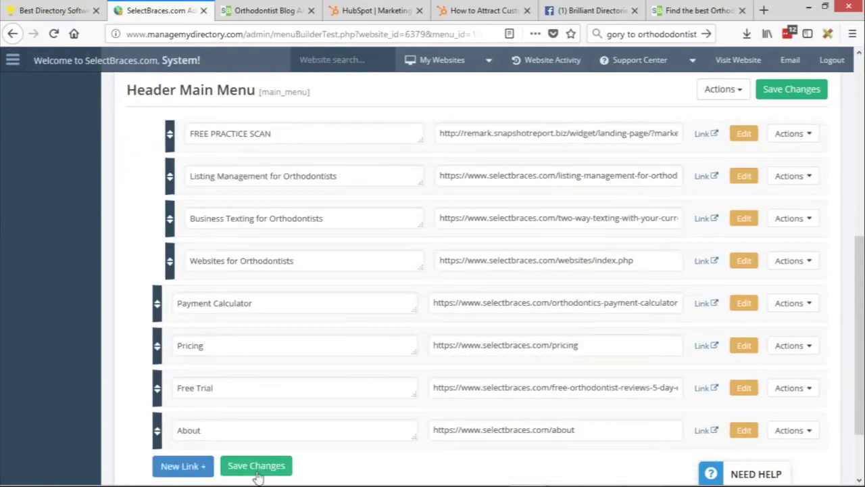
left_click(256, 465)
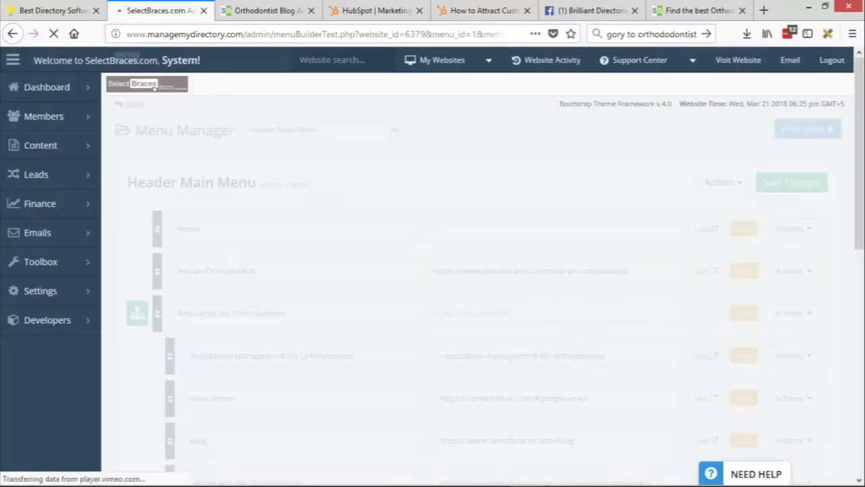
Inspect the link URLs of the Free Trial and Pricing items in the Header Main Menu
scroll(308, 207, "down", 2)
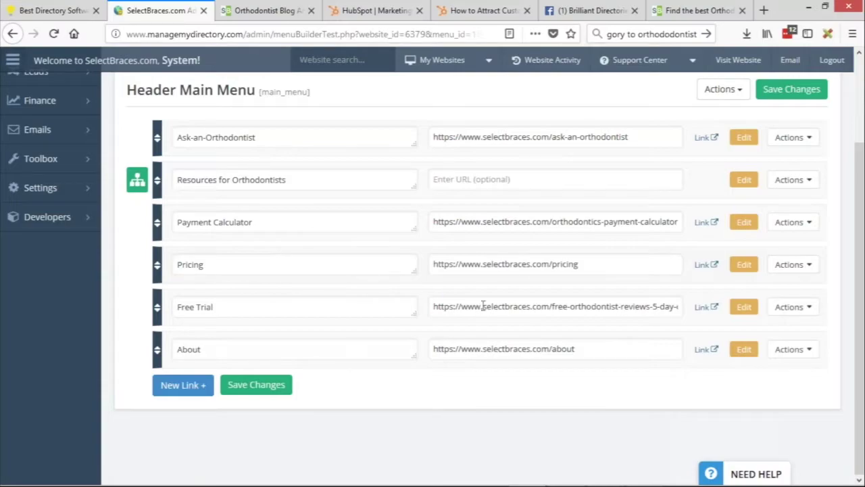
left_click_drag(499, 313, 713, 315)
left_click(606, 308)
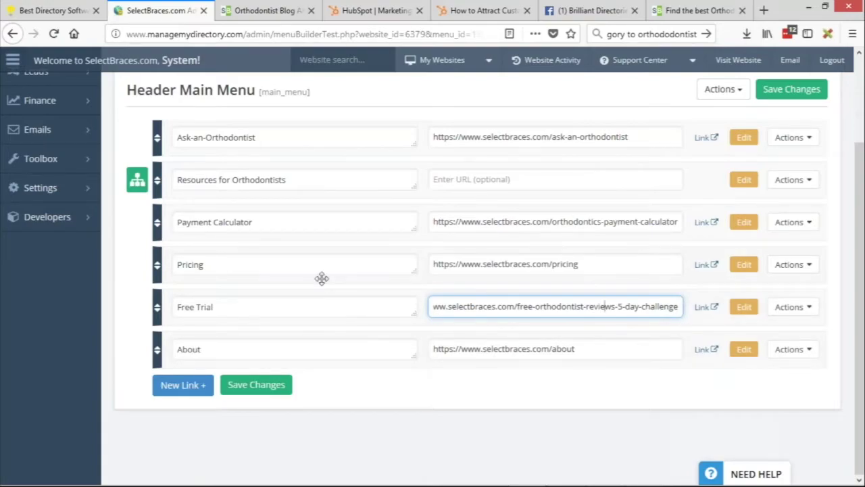
left_click(243, 260)
left_click(593, 267)
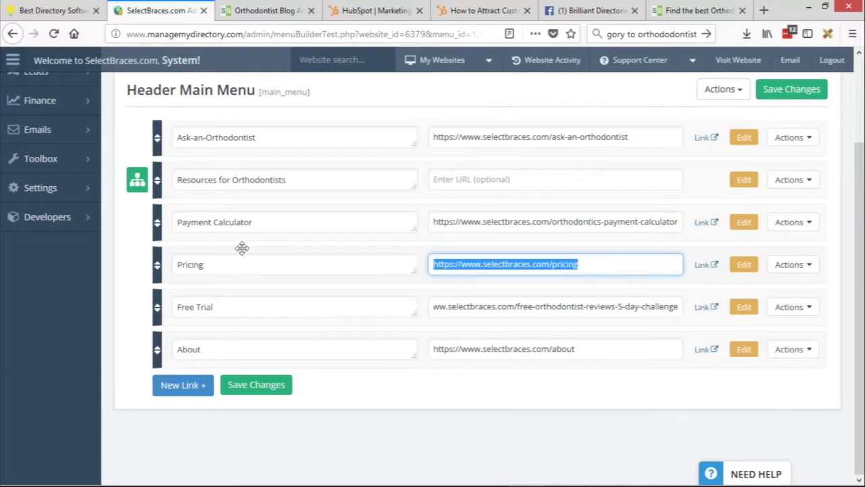
Check the header on the live blog page, delete the Pricing item from the Header Main Menu and save the changes
left_click(263, 10)
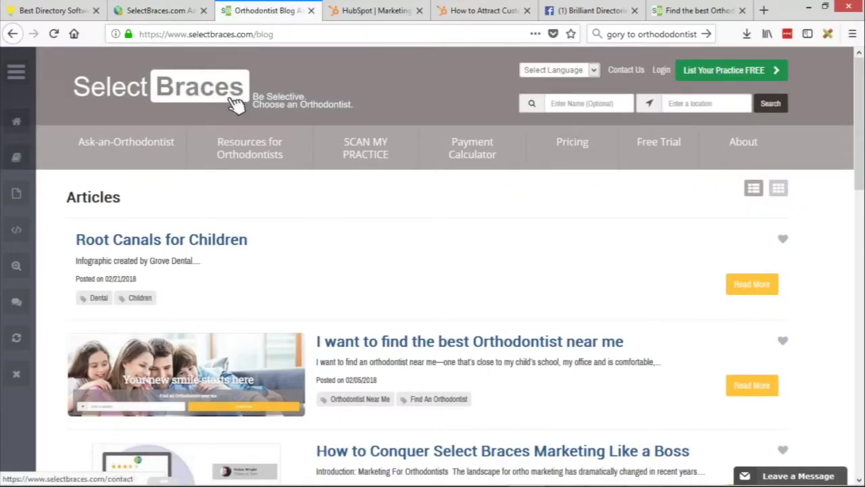
left_click(157, 10)
left_click(792, 264)
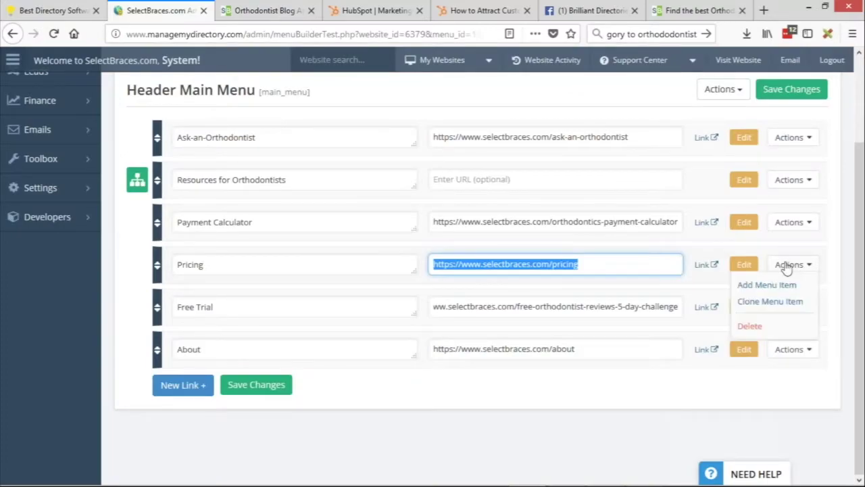
left_click(760, 330)
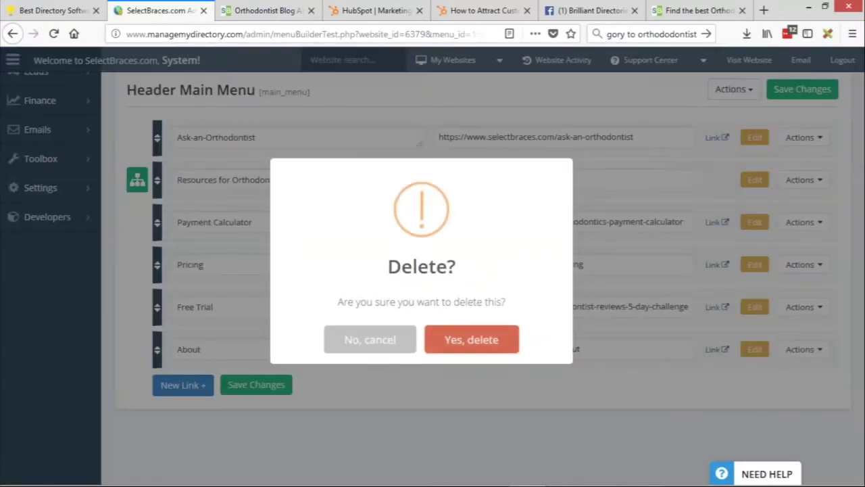
left_click(468, 342)
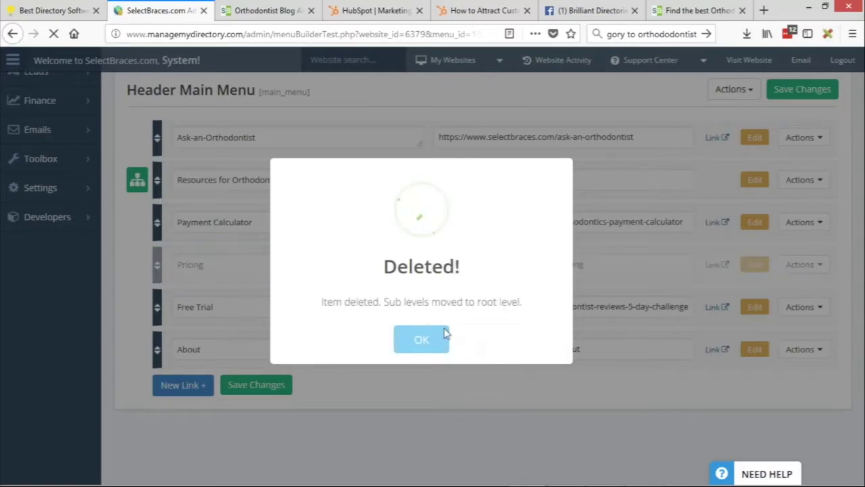
left_click(423, 341)
left_click(256, 415)
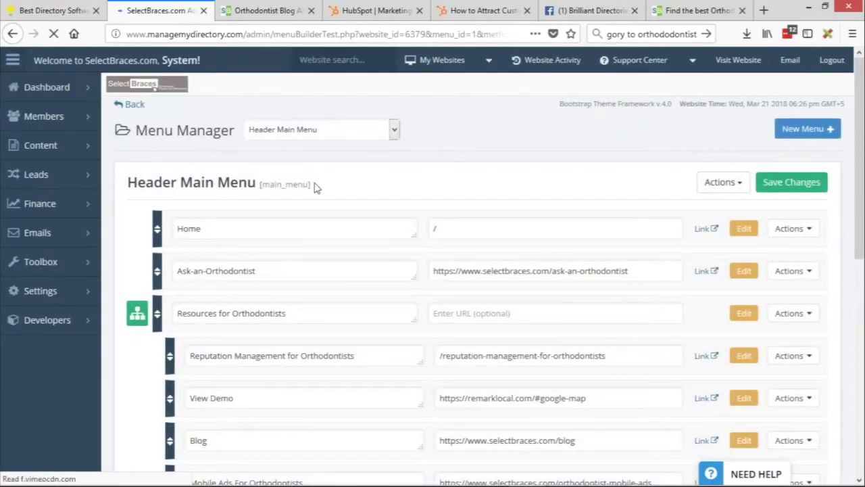
Open the live site's Free Trial page and read through the 5-Day Review Challenge details
scroll(324, 203, "down", 2)
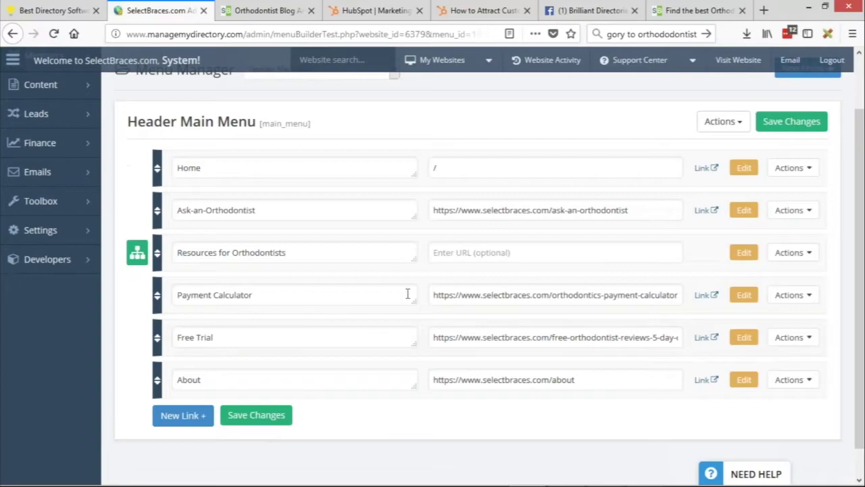
left_click(264, 10)
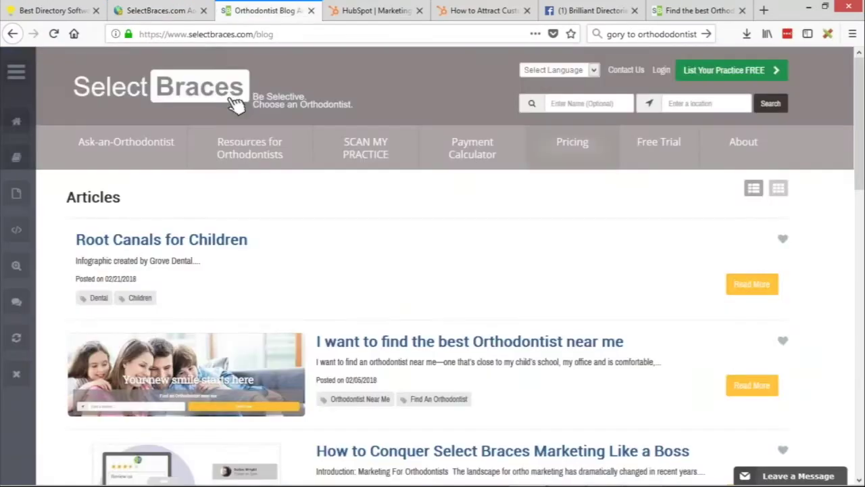
left_click(680, 155)
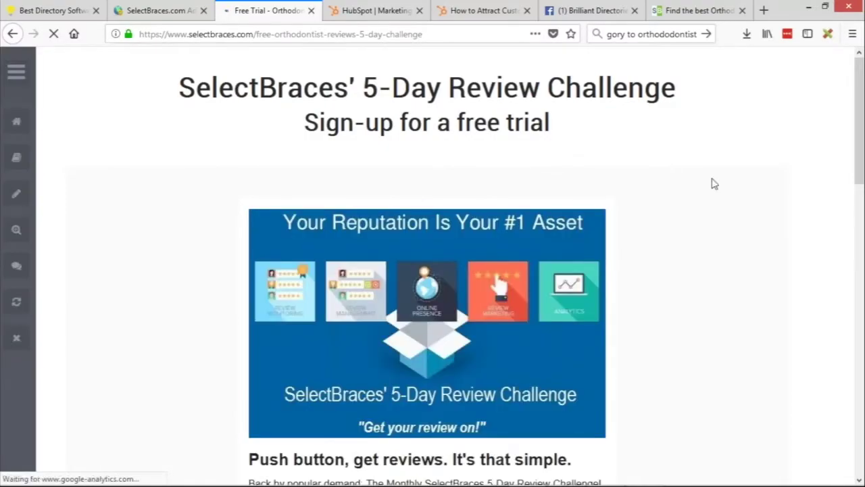
scroll(682, 230, "down", 3)
scroll(680, 224, "down", 8)
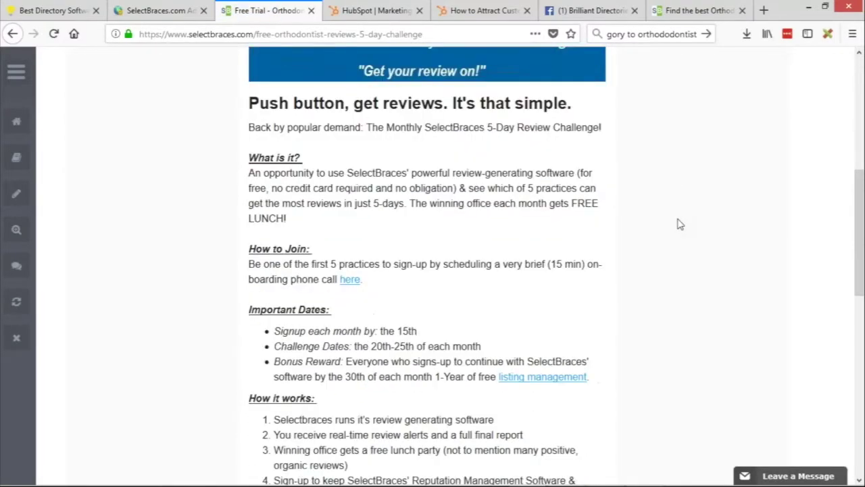
Review the live Reputation Management for Orthodontists page and open its free personal demo request form
scroll(380, 296, "up", 10)
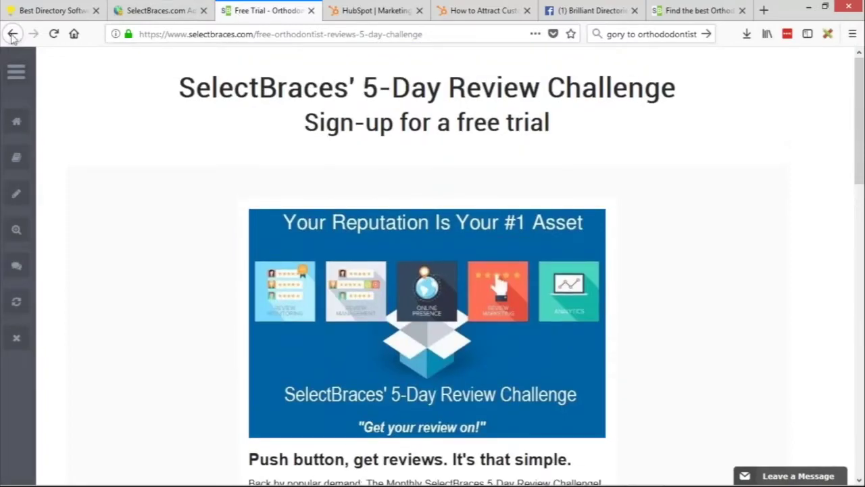
left_click(12, 34)
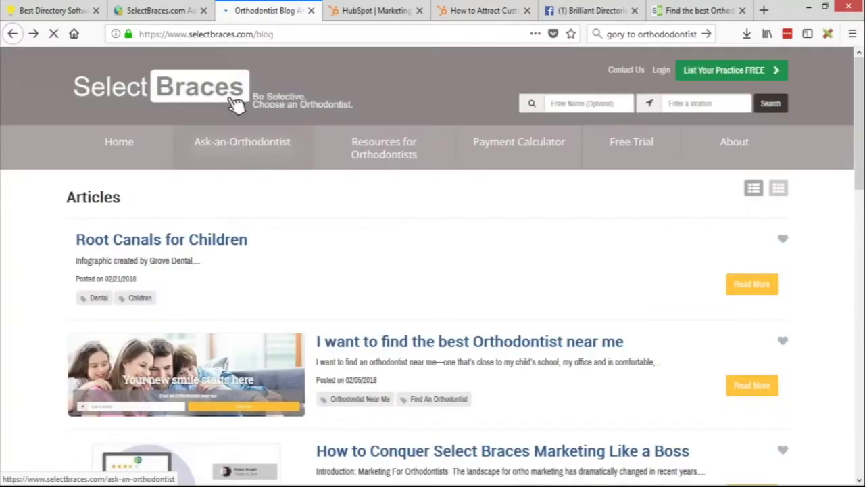
mouse_move(384, 147)
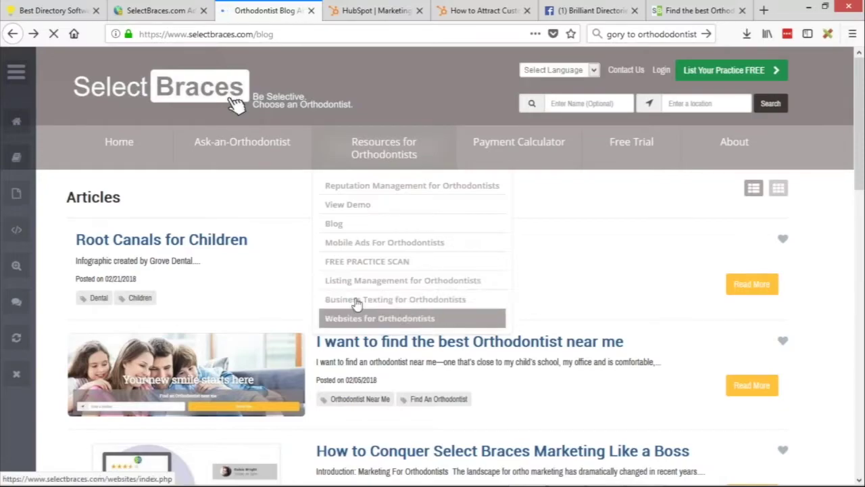
left_click(405, 186)
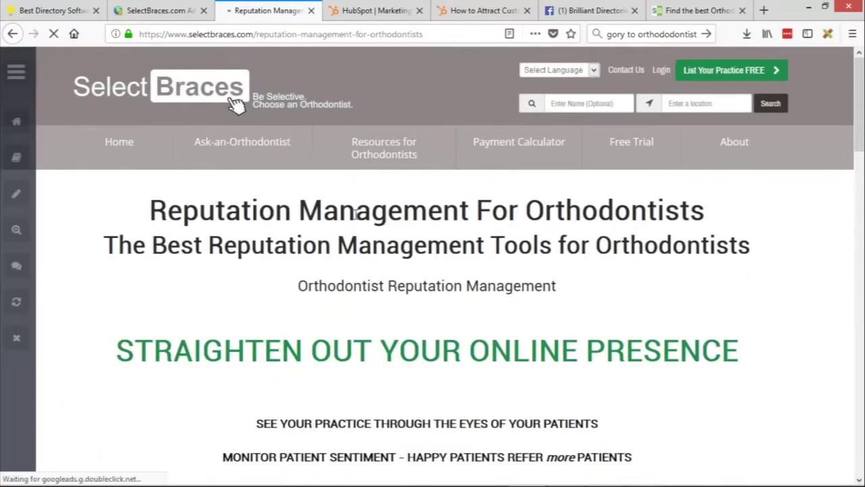
scroll(379, 223, "down", 7)
scroll(422, 183, "down", 10)
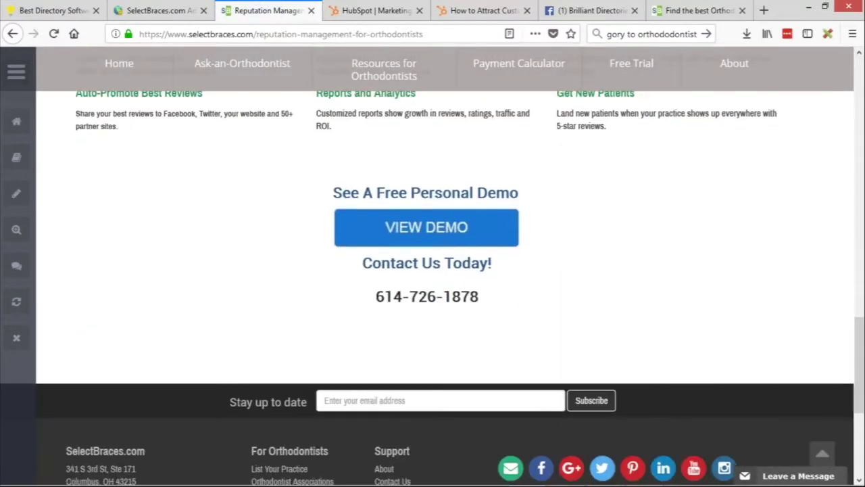
left_click(409, 234)
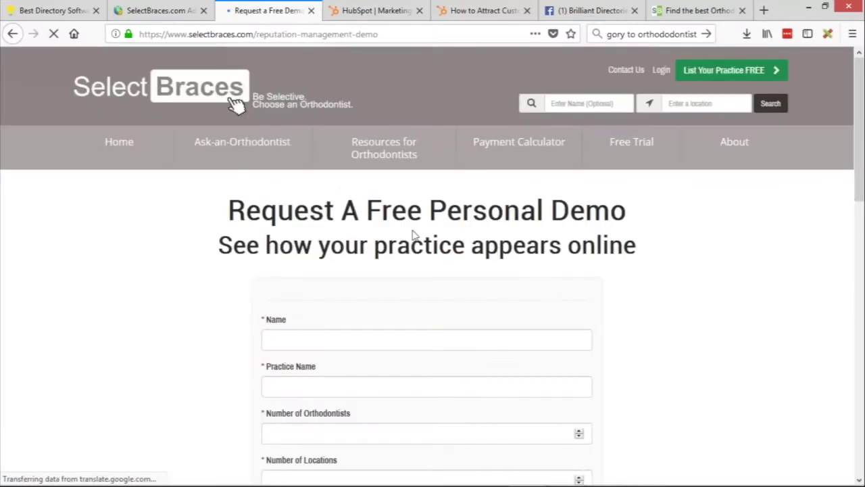
Rename the Free Trial item in the Header Main Menu as "Reputation Management - Free Trial"
left_click(179, 7)
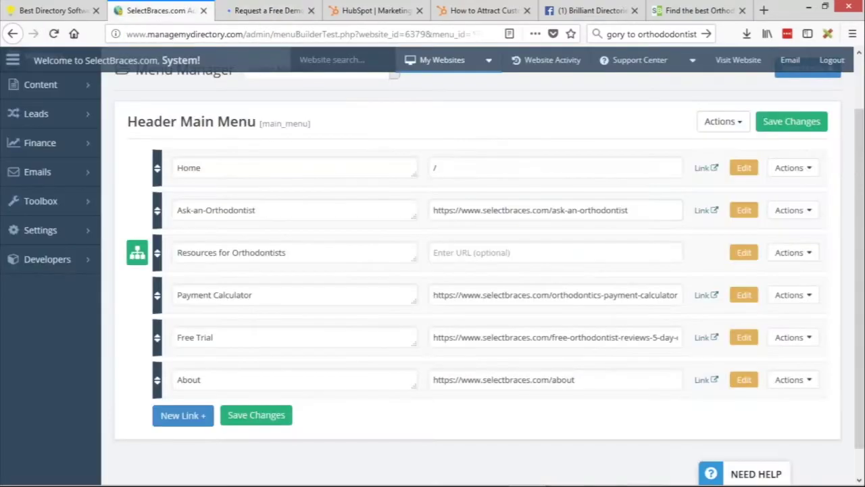
left_click(184, 332)
left_click(137, 253)
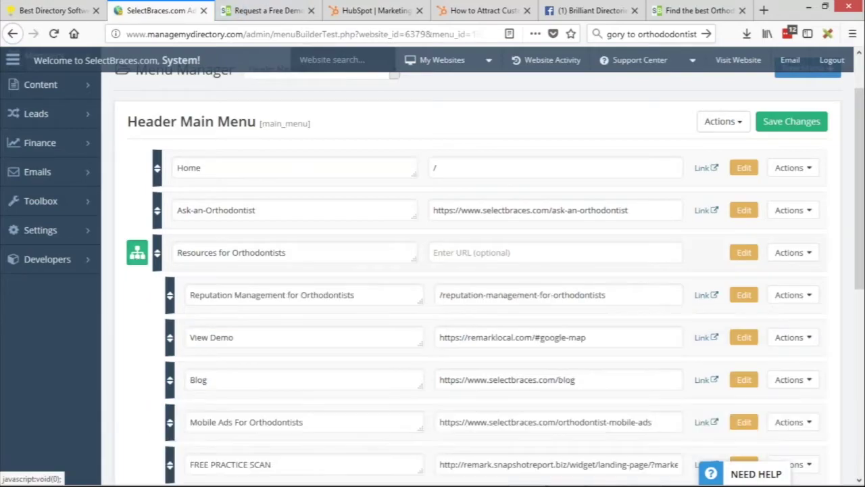
left_click_drag(190, 295, 288, 298)
key("ctrl+c")
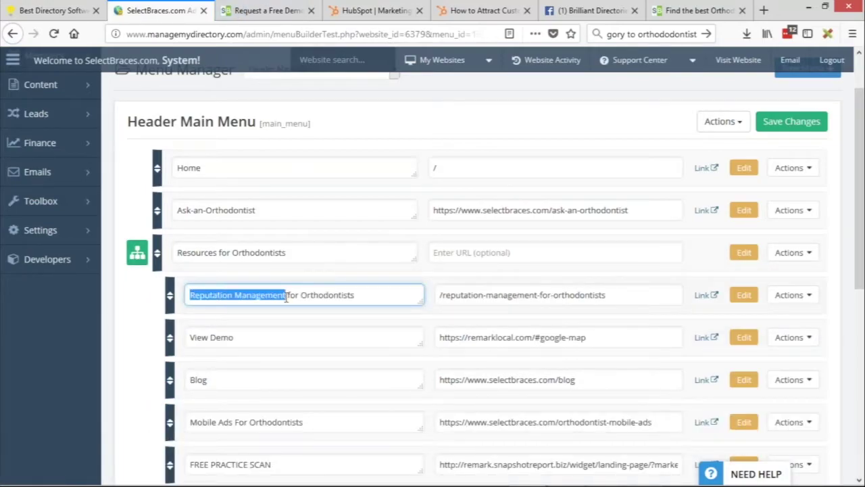
scroll(287, 296, "down", 3)
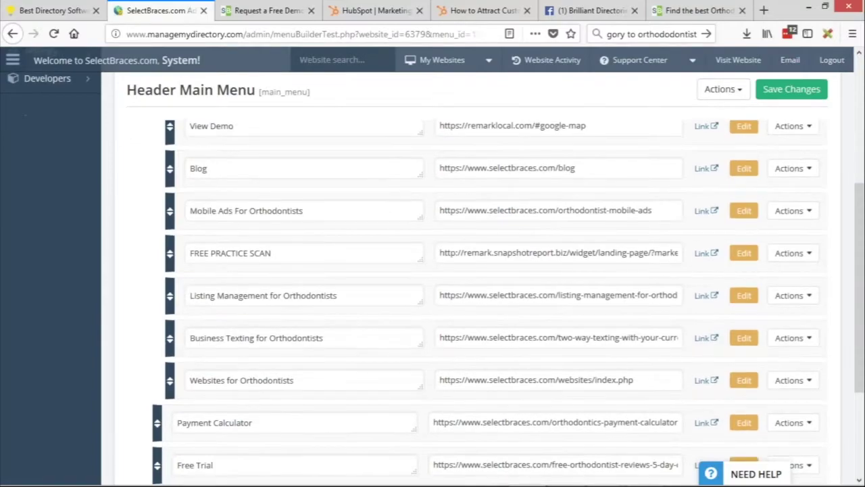
scroll(203, 399, "down", 1)
left_click(215, 407)
key("ctrl+v")
type("-")
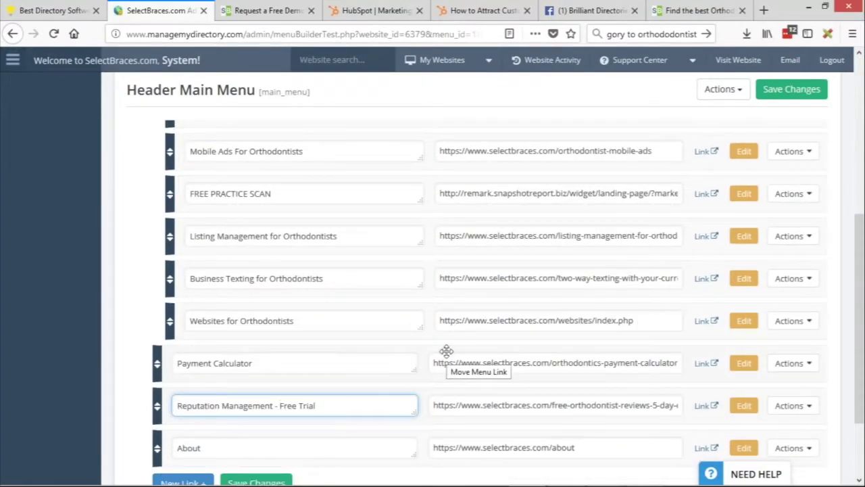
Move Reputation Management - Free Trial into the Resources for Orthodontists submenu as its first item
left_click_drag(156, 405, 170, 205)
scroll(171, 271, "down", 5)
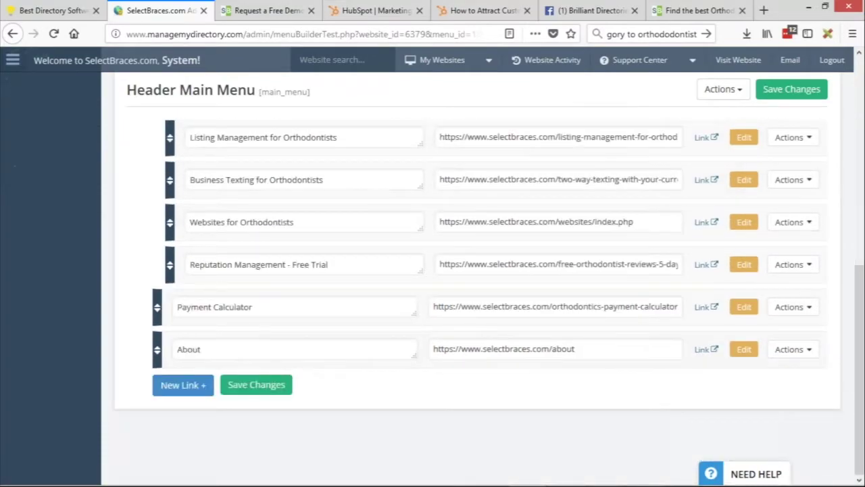
left_click_drag(169, 264, 188, 208)
scroll(228, 219, "up", 5)
scroll(196, 247, "up", 1)
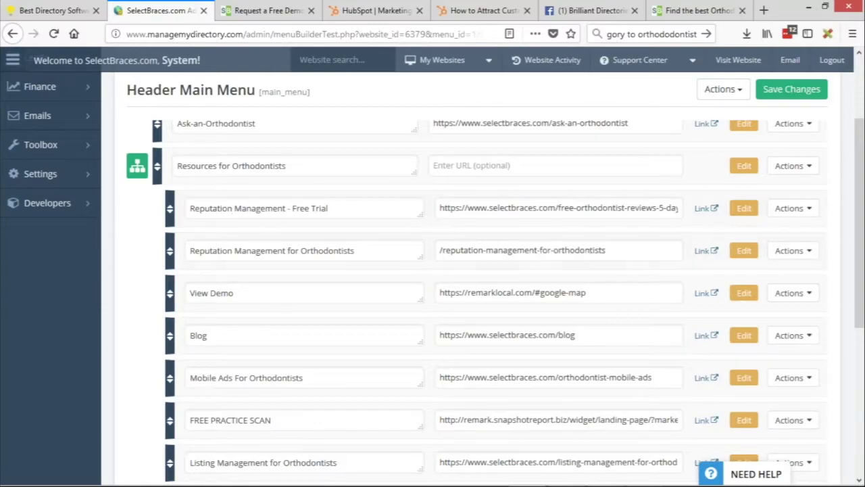
left_click_drag(190, 250, 298, 250)
left_click_drag(243, 250, 307, 250)
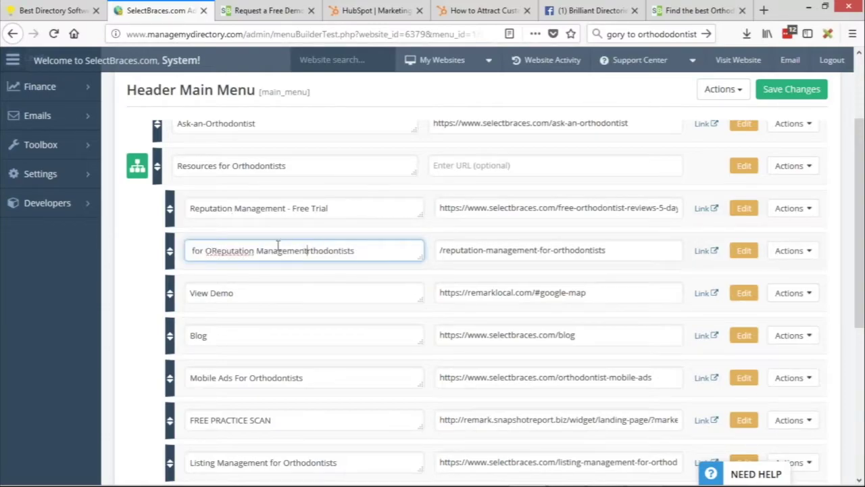
key("ctrl+z")
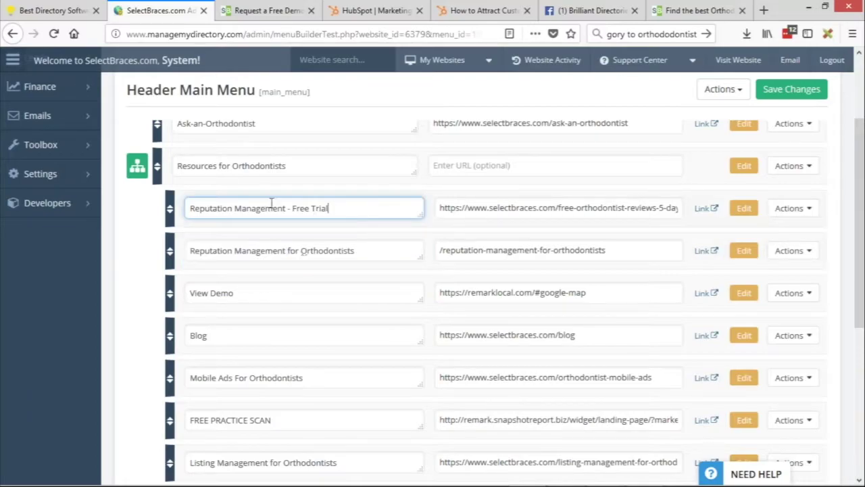
left_click_drag(329, 208, 200, 208)
left_click_drag(190, 250, 380, 242)
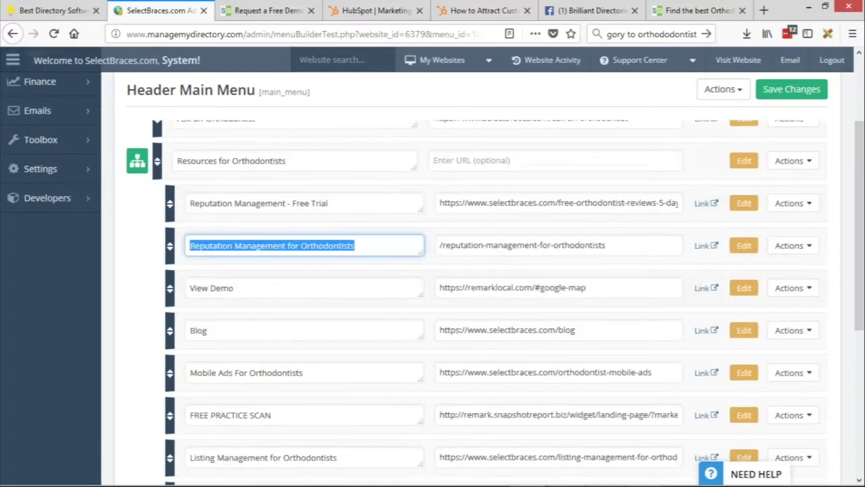
Save the rearranged Header Main Menu
scroll(223, 223, "up", 3)
scroll(139, 345, "down", 6)
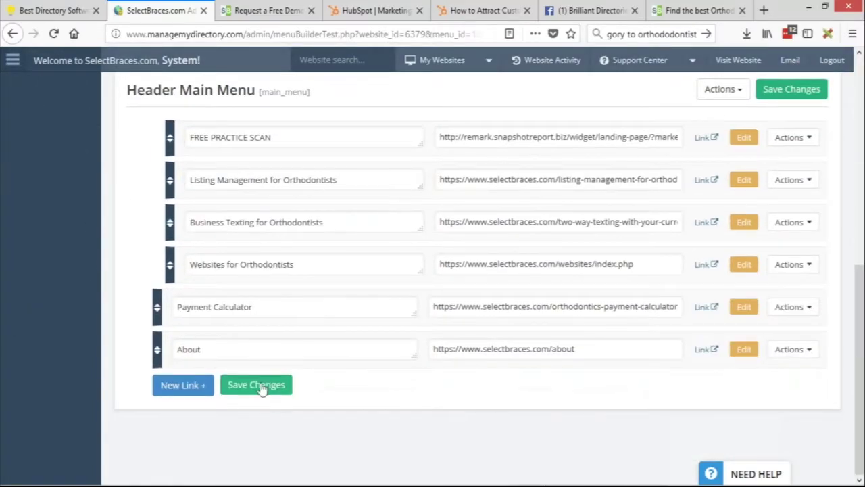
left_click(257, 385)
left_click(433, 338)
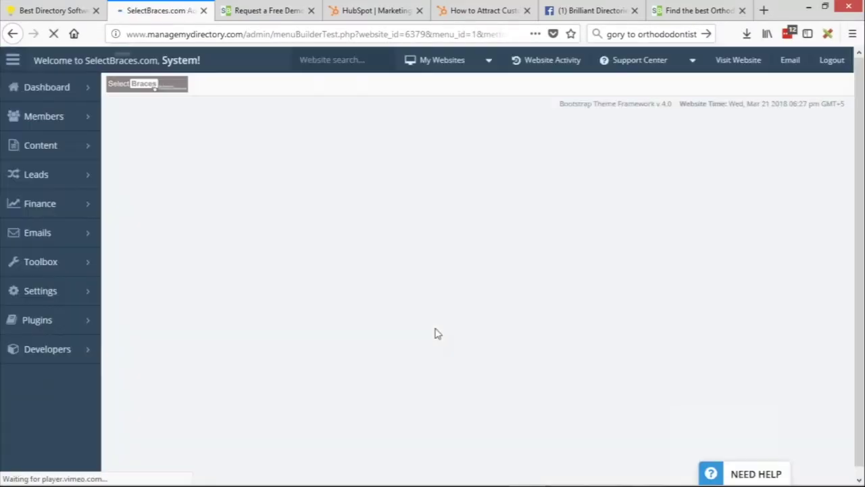
Open the live site's About page and review the updated header menu items
key("ctrl+Tab")
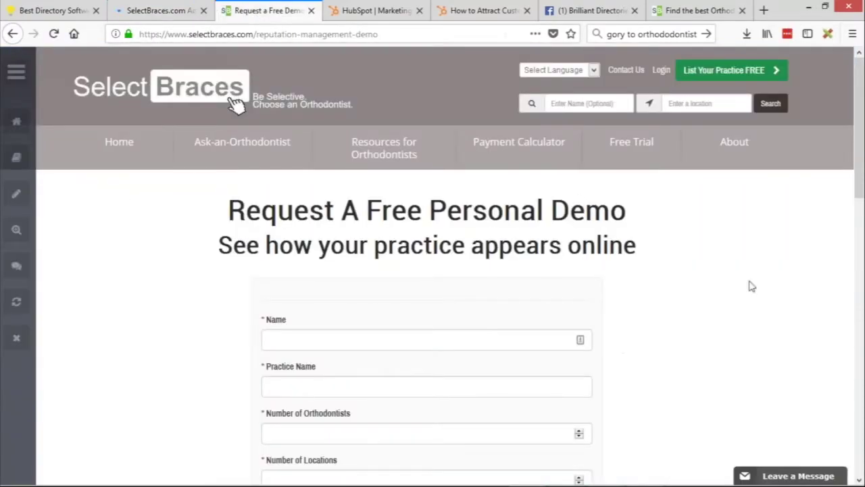
left_click(757, 143)
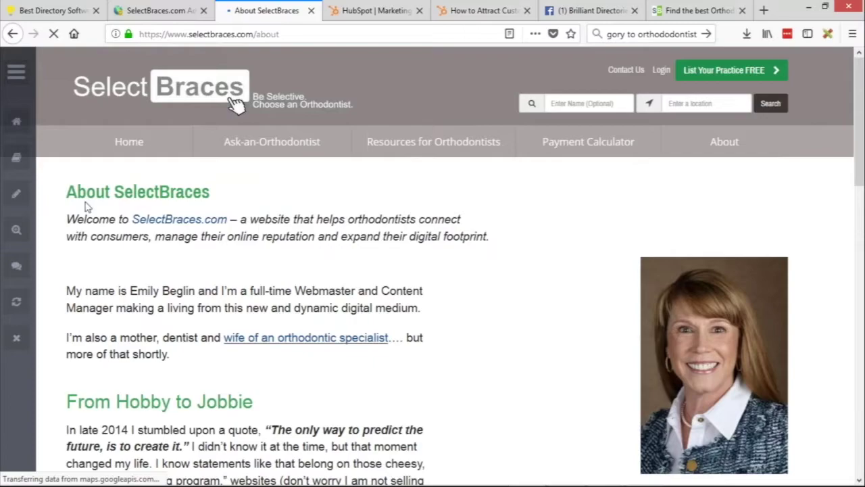
scroll(534, 308, "down", 1)
scroll(539, 320, "up", 1)
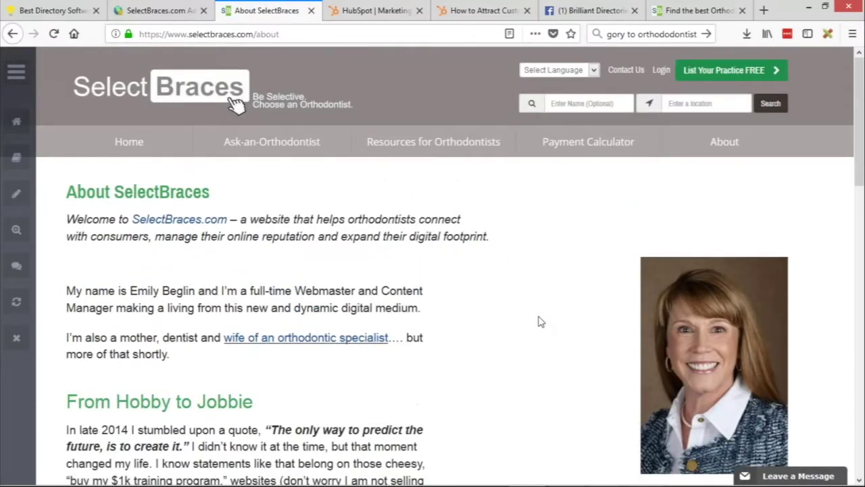
scroll(544, 304, "down", 3)
scroll(549, 289, "up", 3)
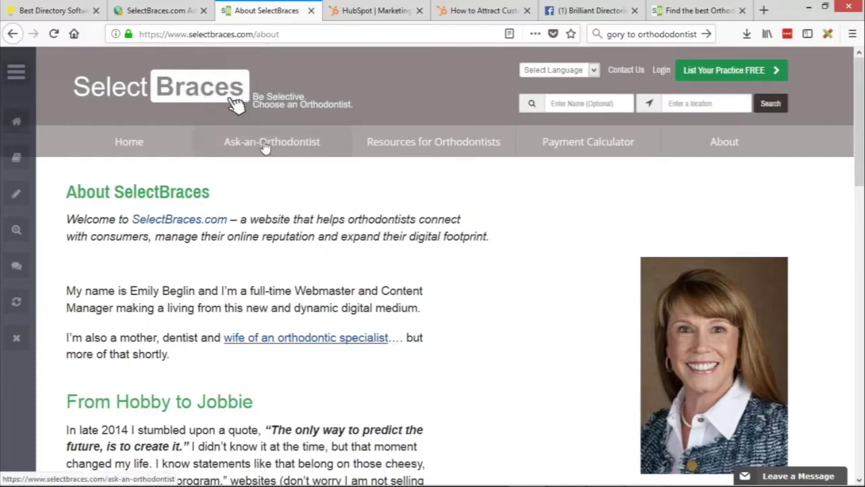
mouse_move(446, 143)
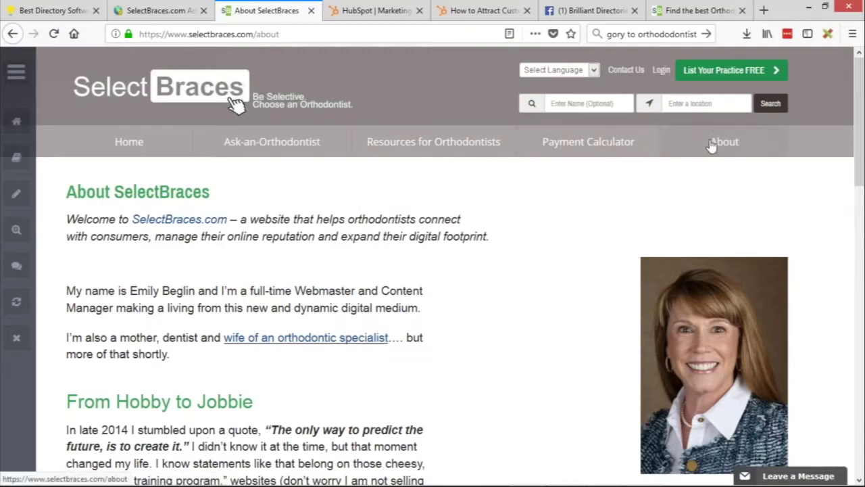
mouse_move(515, 152)
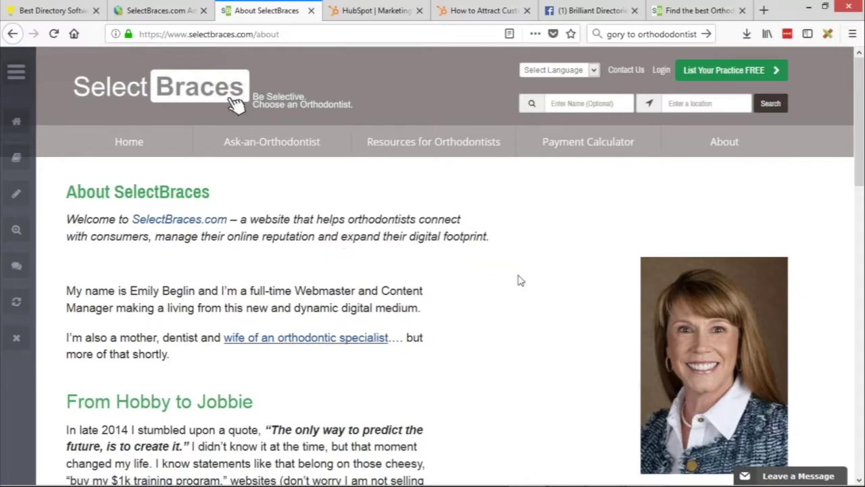
Run a blank orthodontist search on the live site and reload the results at /search_results without the query parameters
left_click(771, 103)
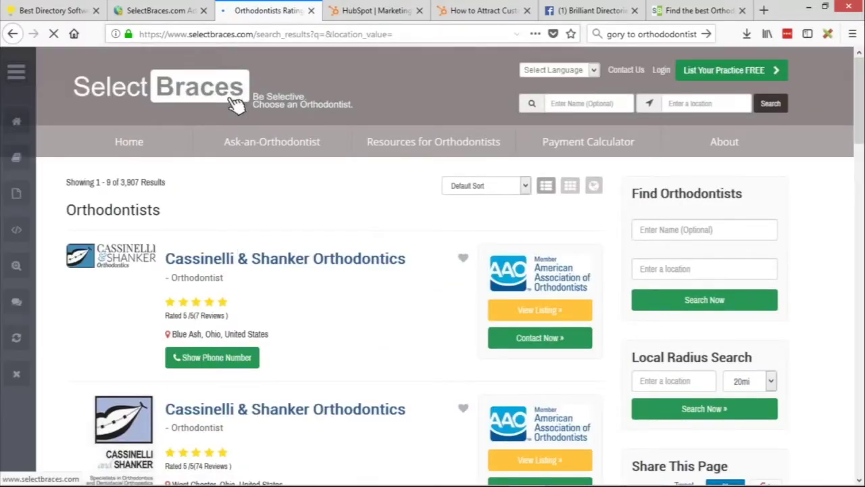
left_click_drag(309, 33, 399, 34)
key("BackSpace")
key("Return")
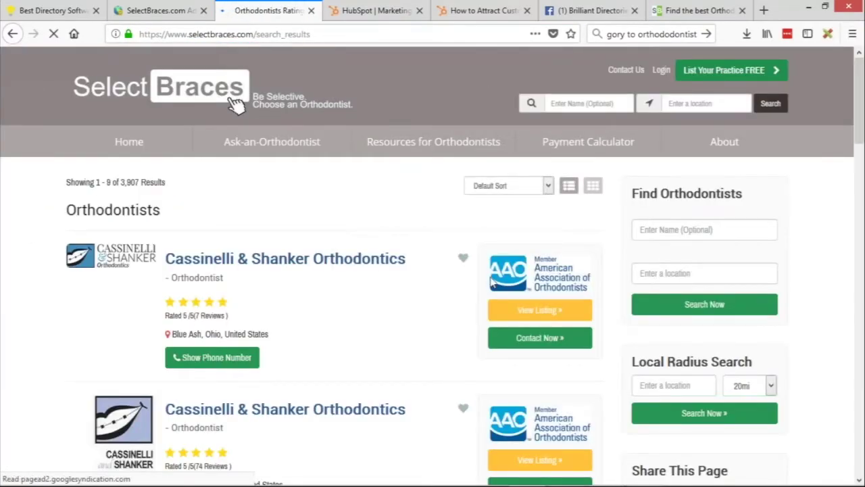
scroll(390, 307, "down", 15)
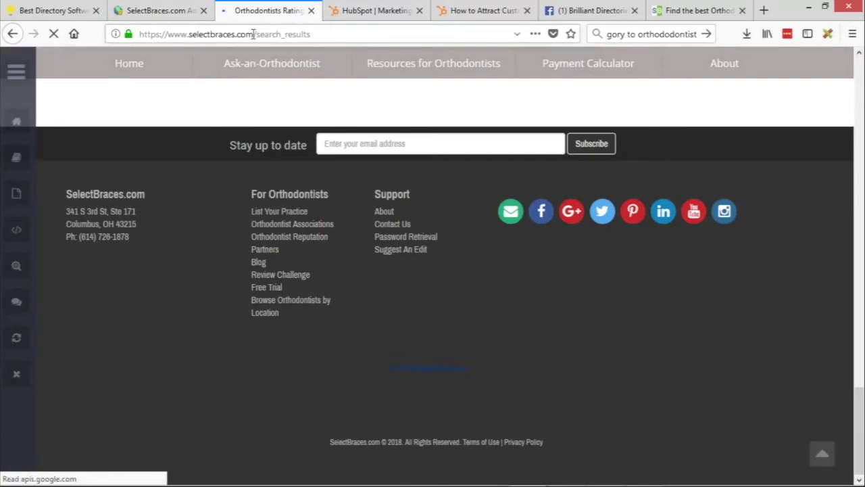
Try to reach a browse-by-location page through the site addresses /locations and /state
left_click_drag(255, 34, 311, 34)
type("locations")
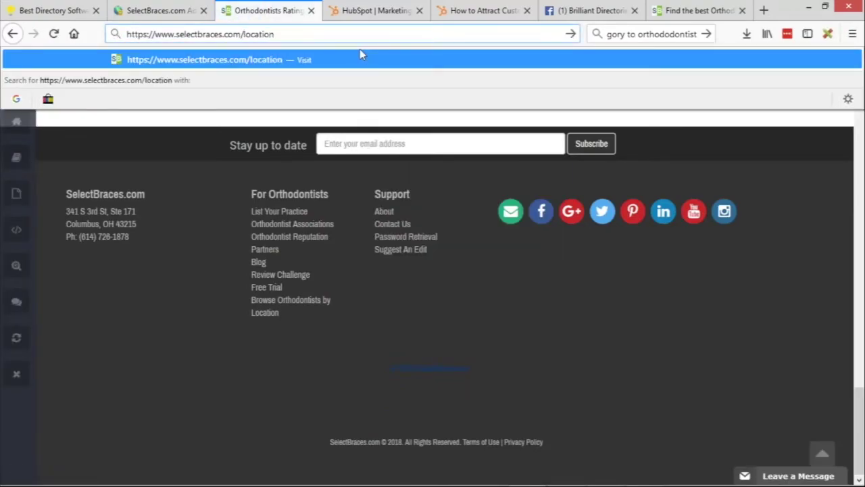
key("Return")
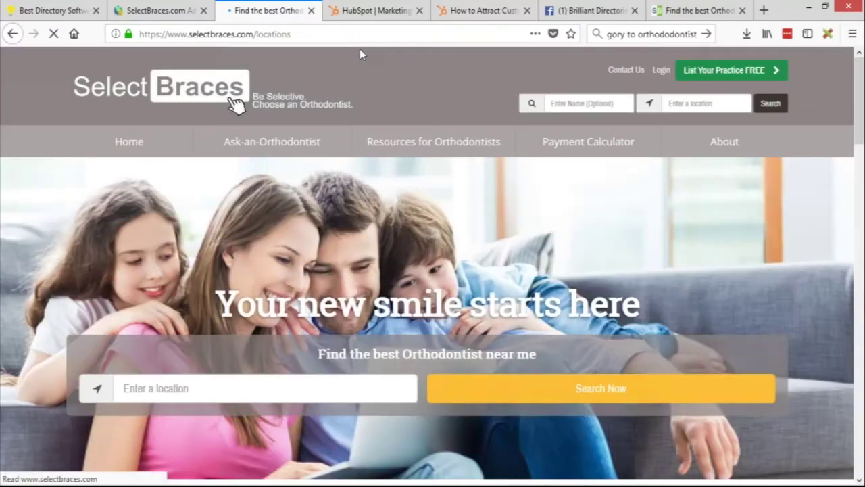
left_click(284, 35)
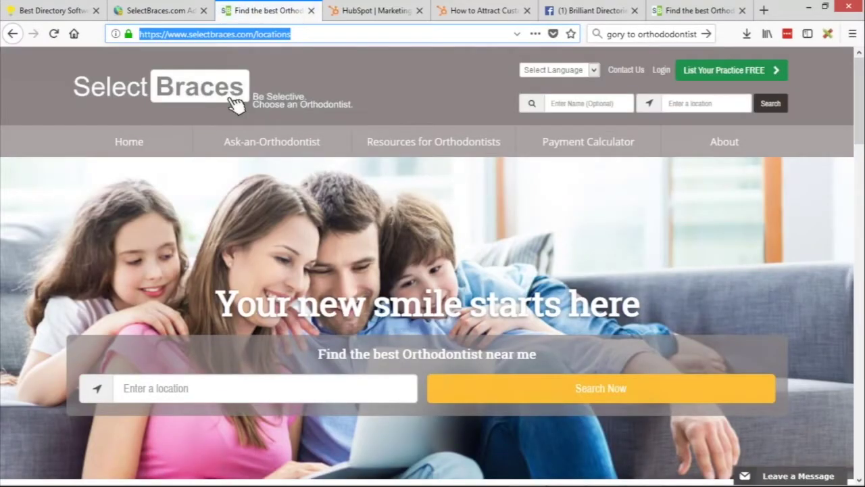
key("End")
key("ctrl+shift+Left")
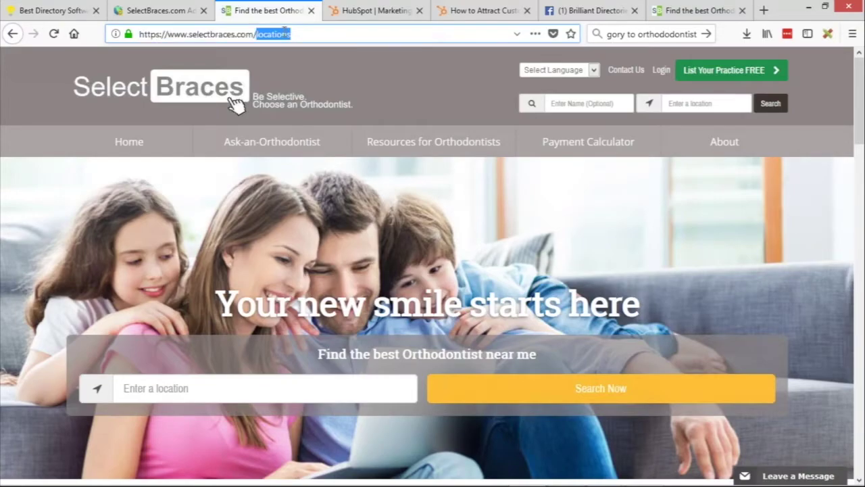
type("state")
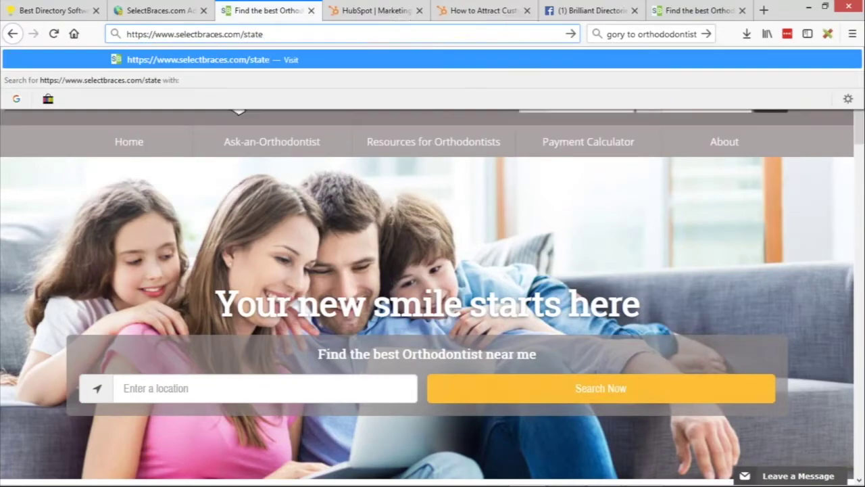
Open Browse Orthodontists by Location from the site footer and look through the State Directory of Orthodontists
scroll(474, 321, "down", 15)
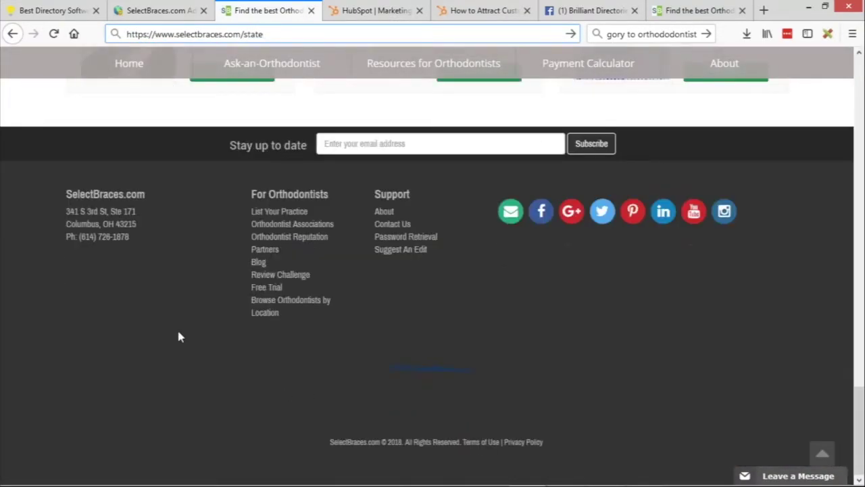
left_click(279, 306)
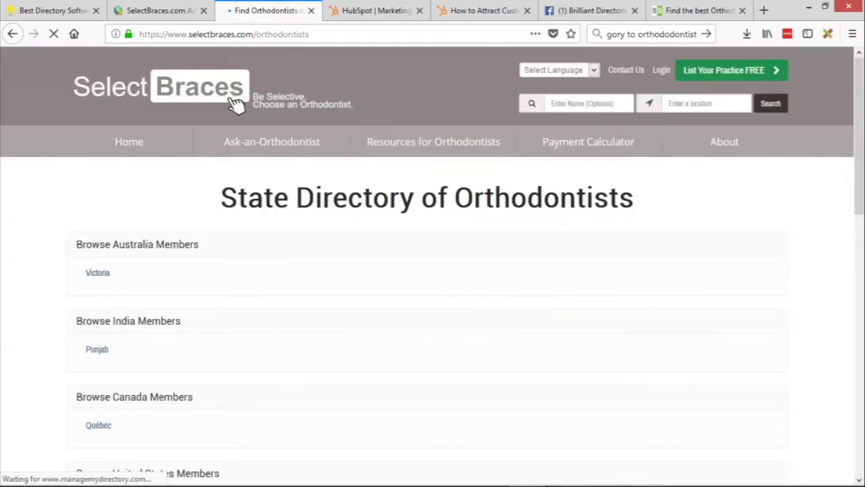
scroll(260, 236, "down", 3)
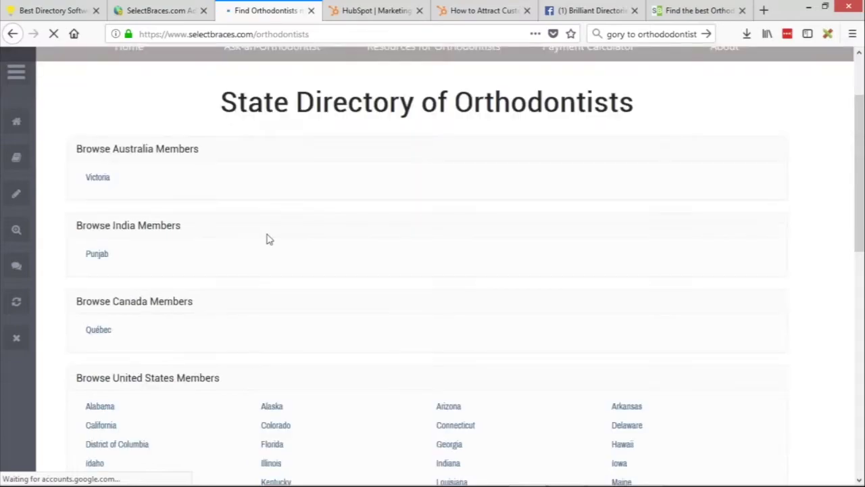
Look over the State Directory of Orthodontists page and copy its web address
scroll(279, 241, "down", 4)
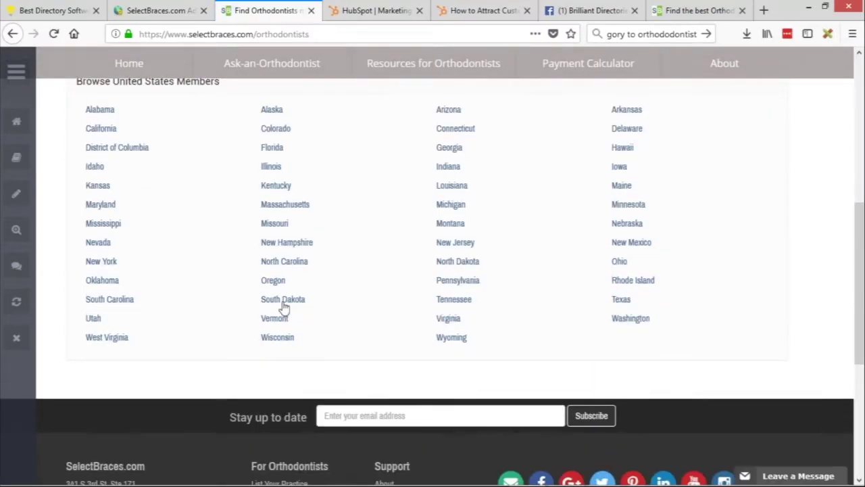
scroll(467, 287, "up", 1)
scroll(467, 286, "up", 5)
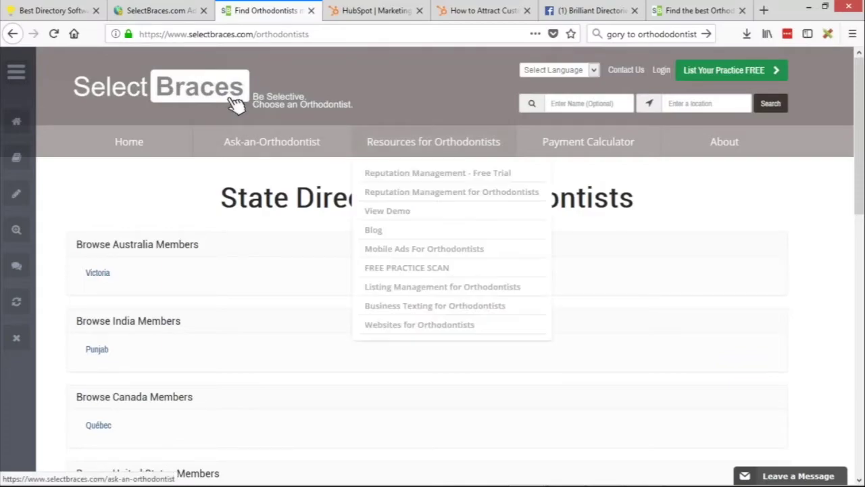
mouse_move(434, 154)
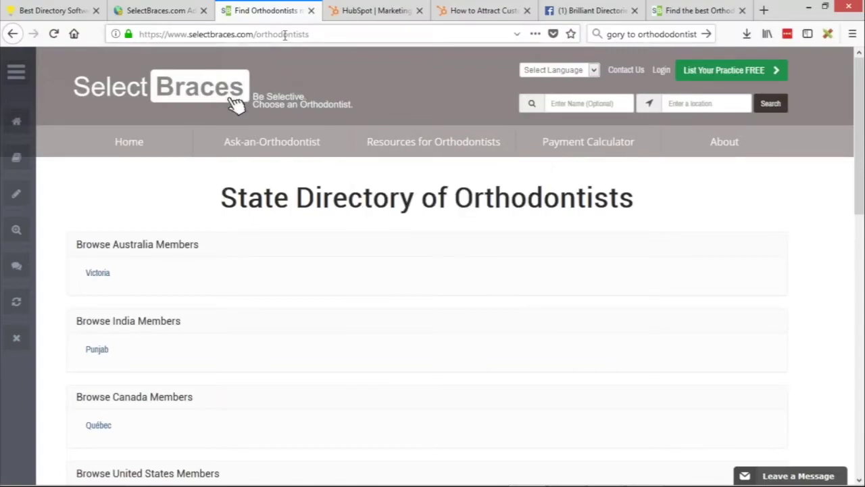
key("ctrl+l")
key("ctrl+c")
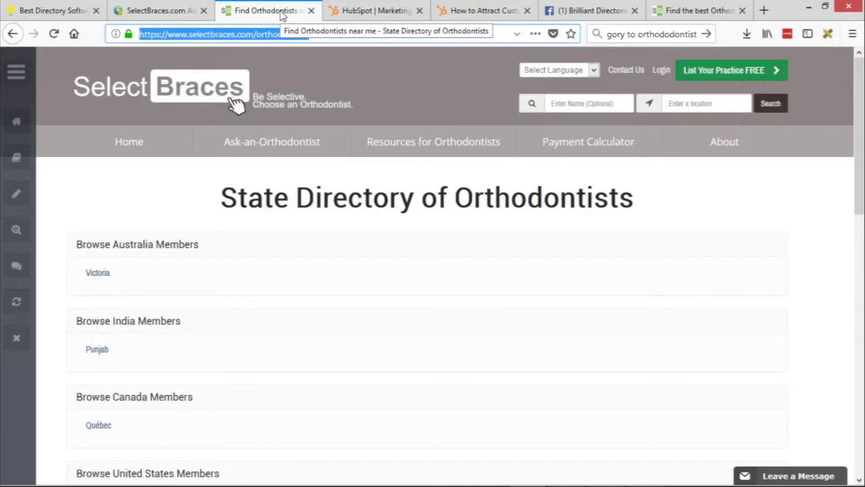
Back in the admin's Header Main Menu, add a new link with the URL /orthodontists
left_click(177, 10)
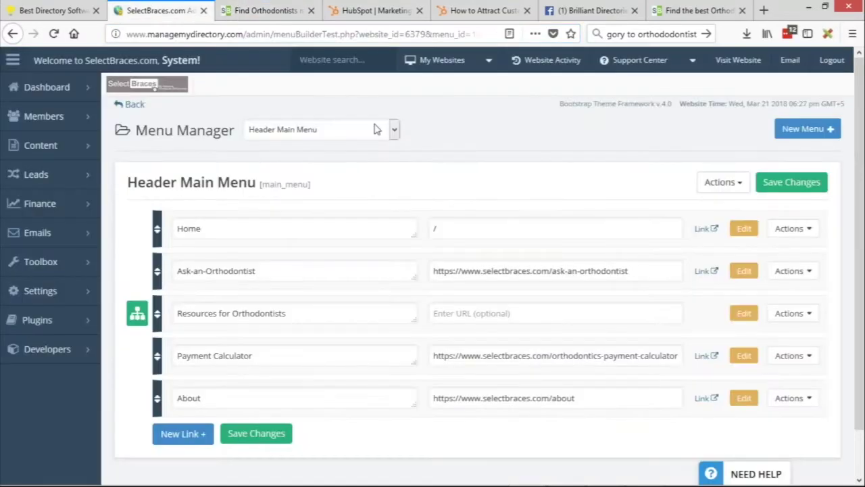
scroll(440, 147, "down", 1)
left_click(184, 385)
left_click(554, 391)
key("ctrl+v")
left_click_drag(438, 396, 547, 386)
key("BackSpace")
left_click(330, 394)
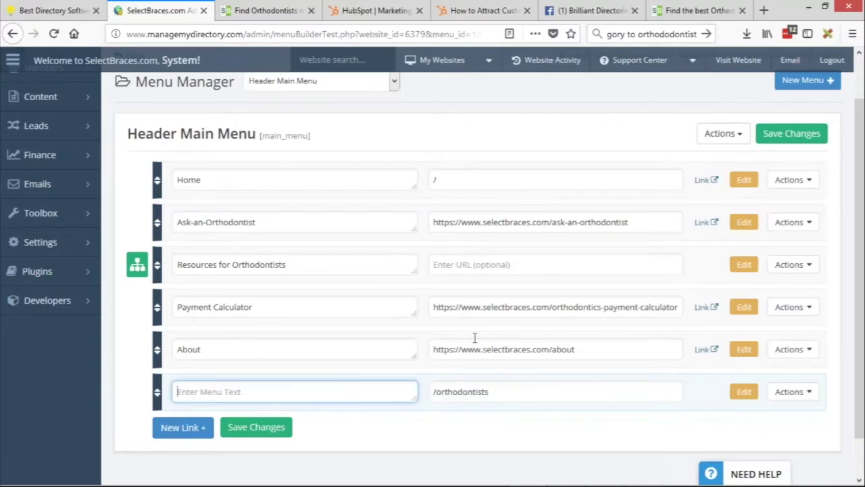
Set the new link's menu text to "Orthodontist Directory"
type("B")
key("BackSpace")
key("BackSpace")
key("BackSpace")
type("Orthodontist Directory")
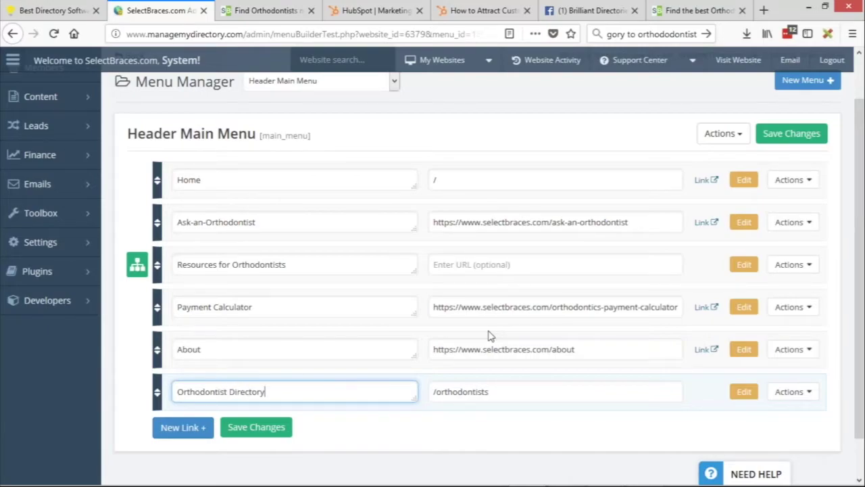
Move the Orthodontist Directory item directly below Ask-an-Orthodontist and save the Header Main Menu
left_click_drag(157, 392, 156, 254)
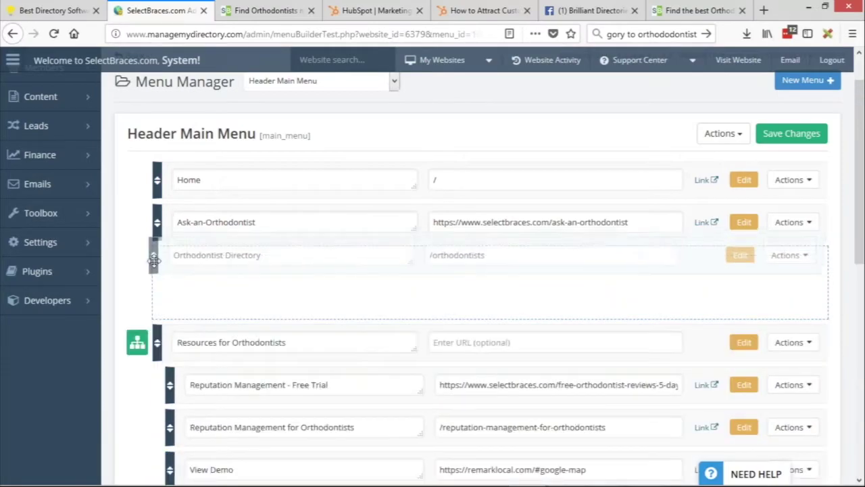
scroll(189, 296, "down", 6)
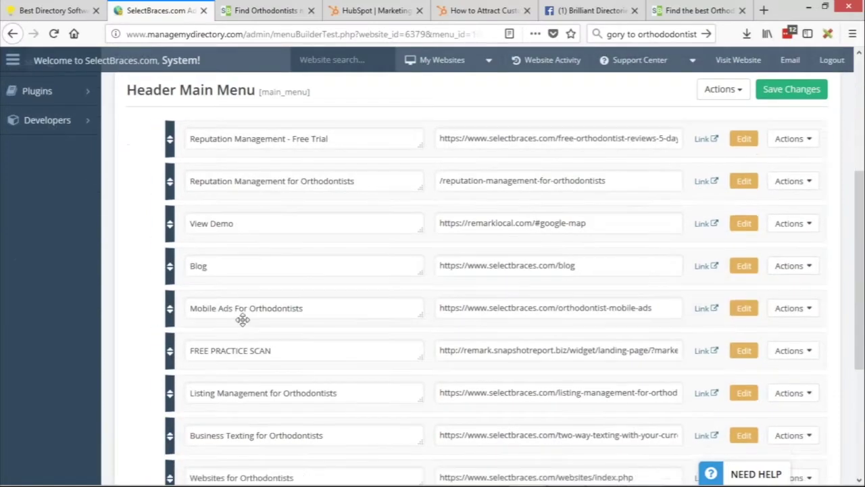
left_click(251, 419)
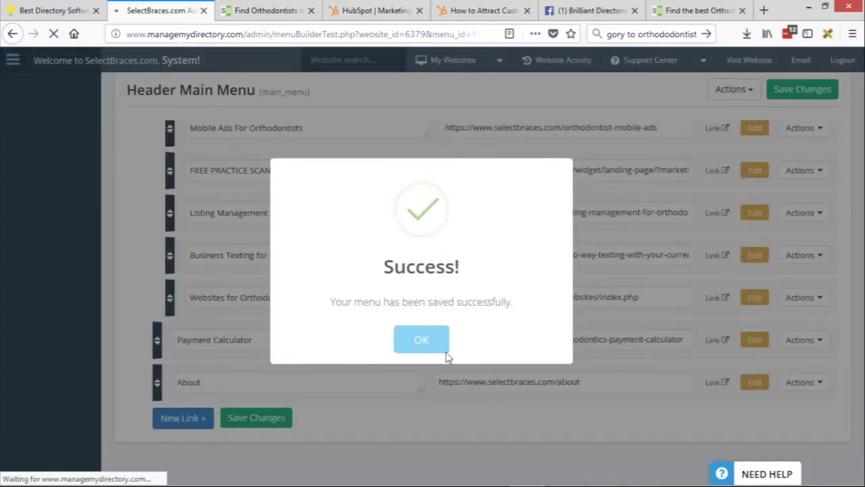
left_click(424, 341)
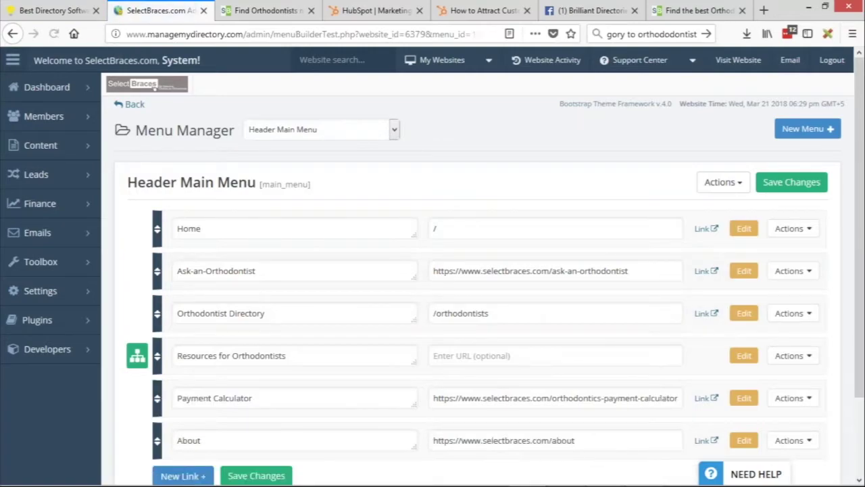
Set the Orthodontist Directory item's meta title text to "State Directory of Orthodontist" and save the menu
scroll(736, 264, "down", 1)
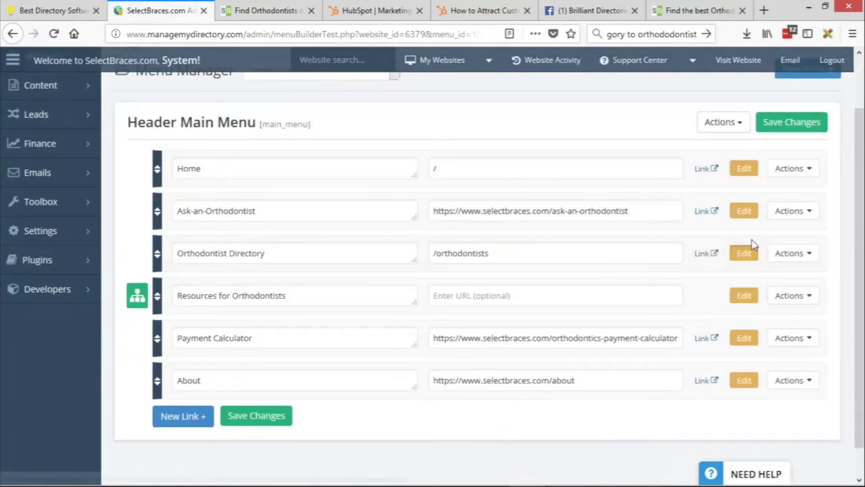
left_click(744, 253)
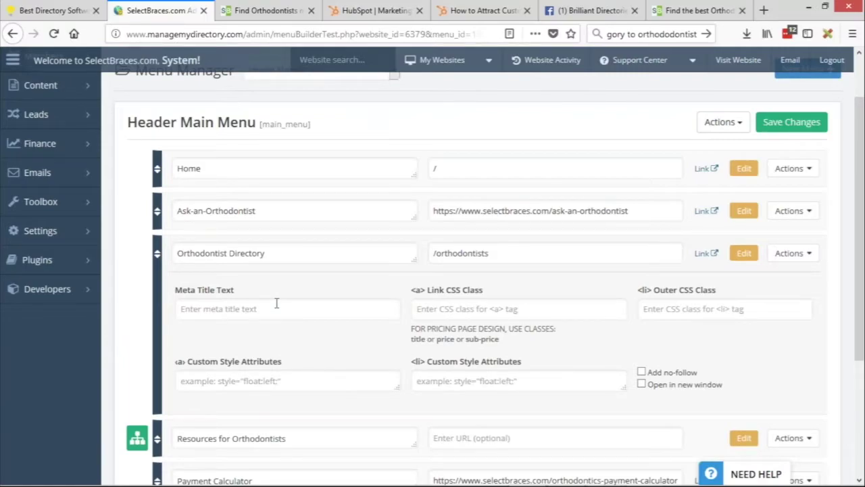
left_click_drag(269, 253, 179, 266)
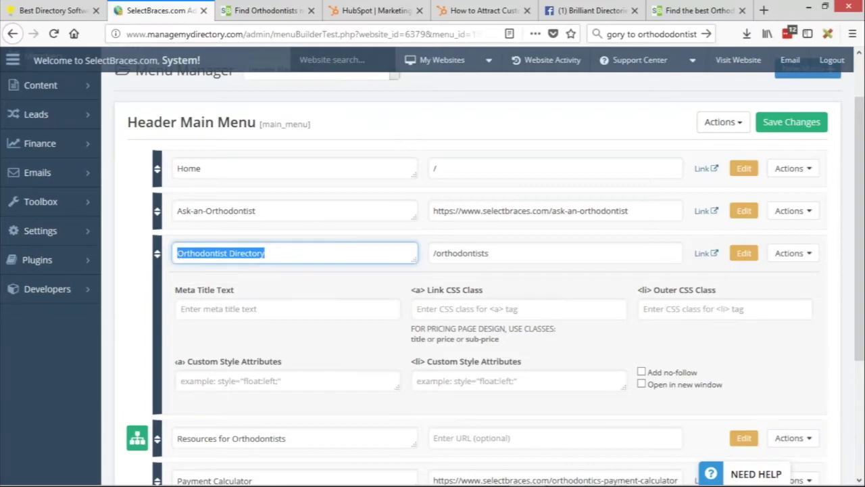
left_click(209, 312)
type("State ")
type("Orthodi")
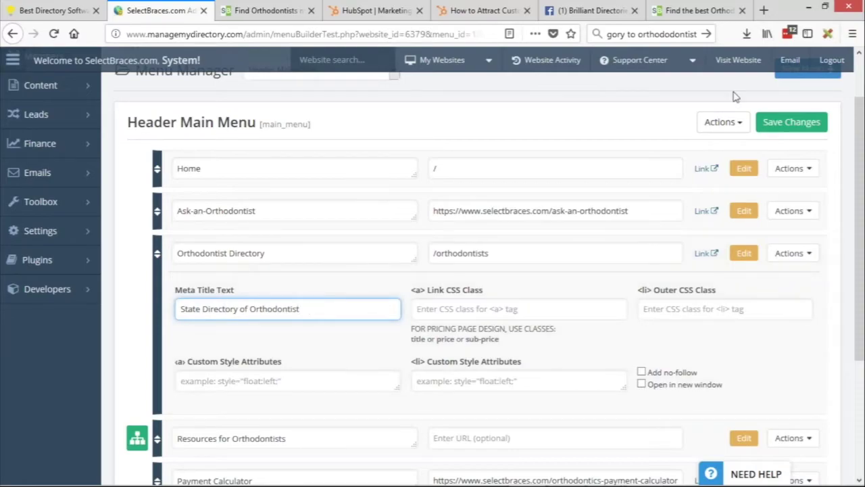
left_click(791, 123)
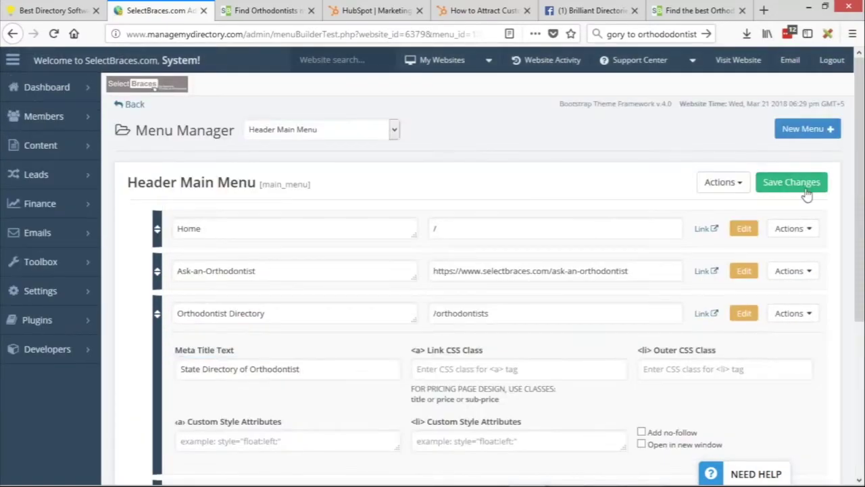
left_click(804, 189)
Take /about out of the About item's URL and delete that item from the Header Main Menu
left_click(264, 10)
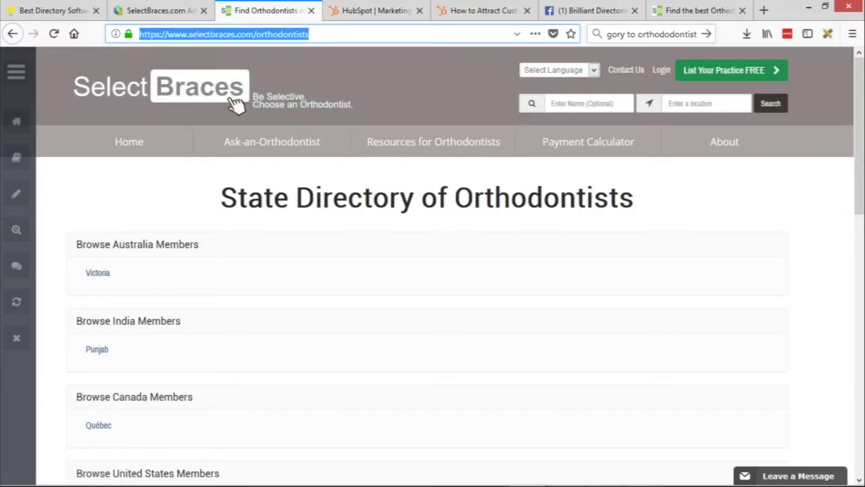
left_click(159, 10)
scroll(483, 348, "down", 1)
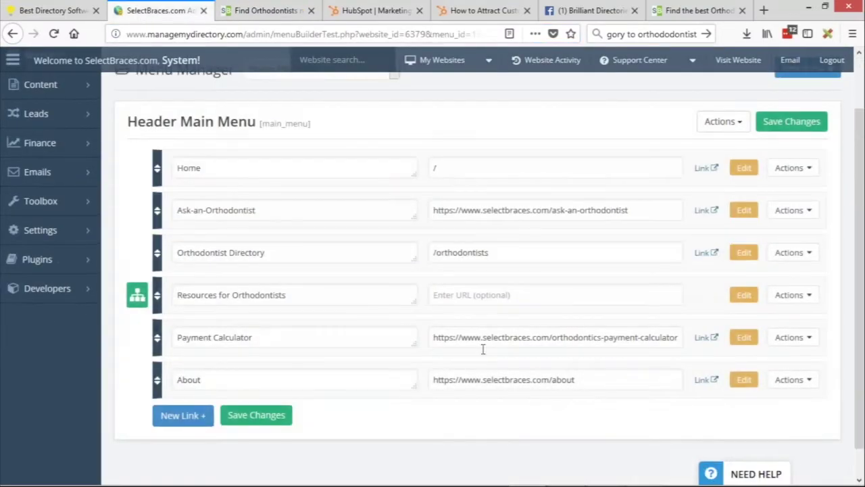
left_click_drag(549, 380, 596, 371)
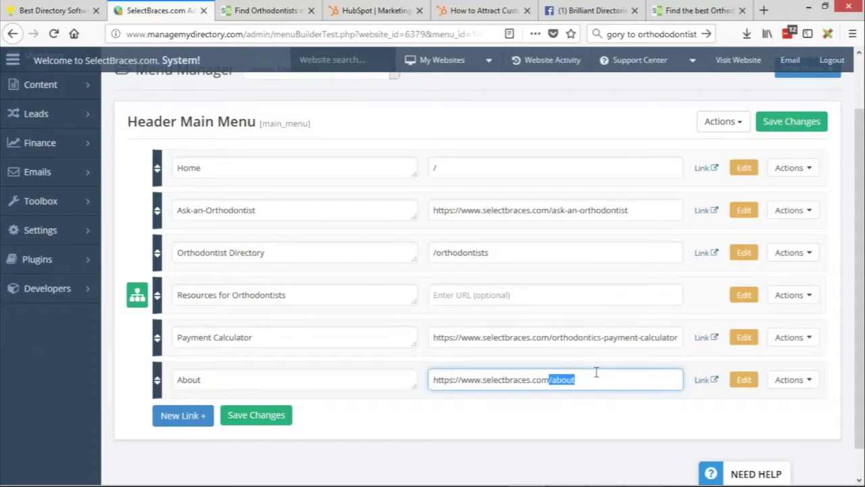
key("BackSpace")
left_click(794, 379)
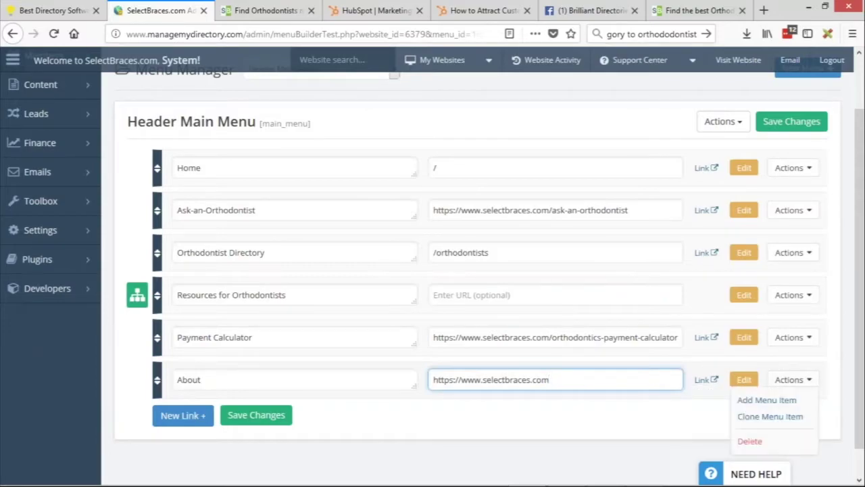
left_click(748, 440)
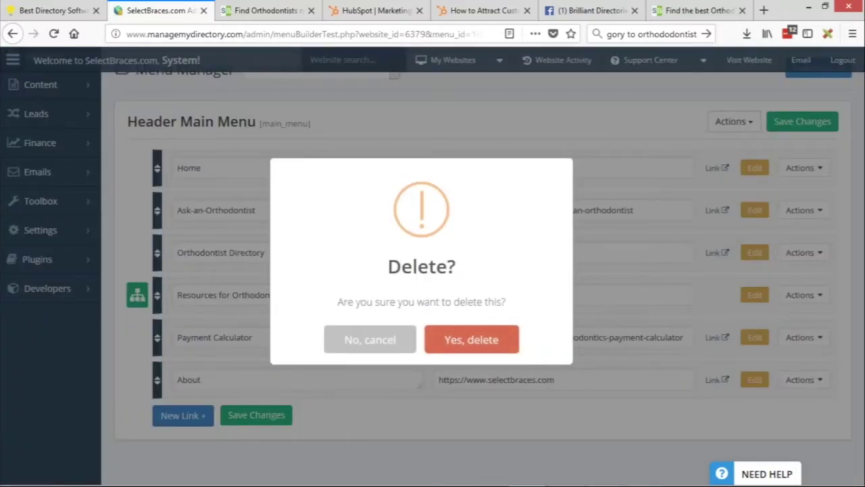
left_click(469, 340)
left_click(422, 338)
Add a link named About with the URL /about to the Header Mini Nav menu
left_click(332, 83)
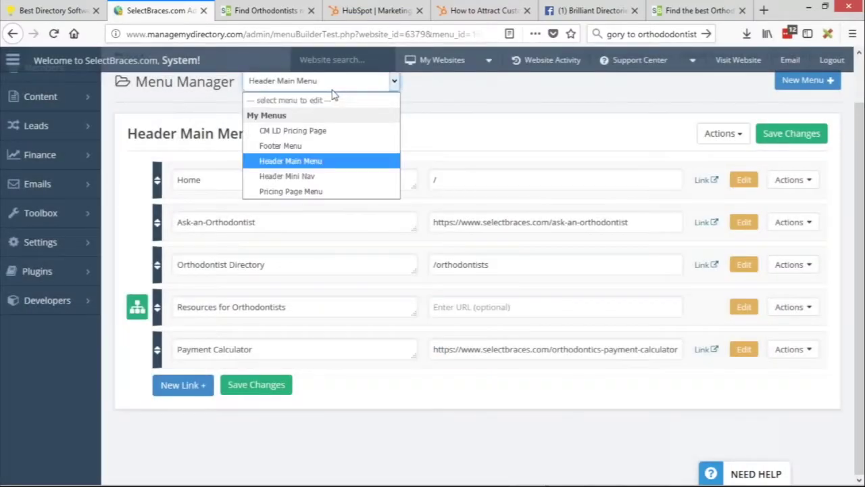
left_click(289, 175)
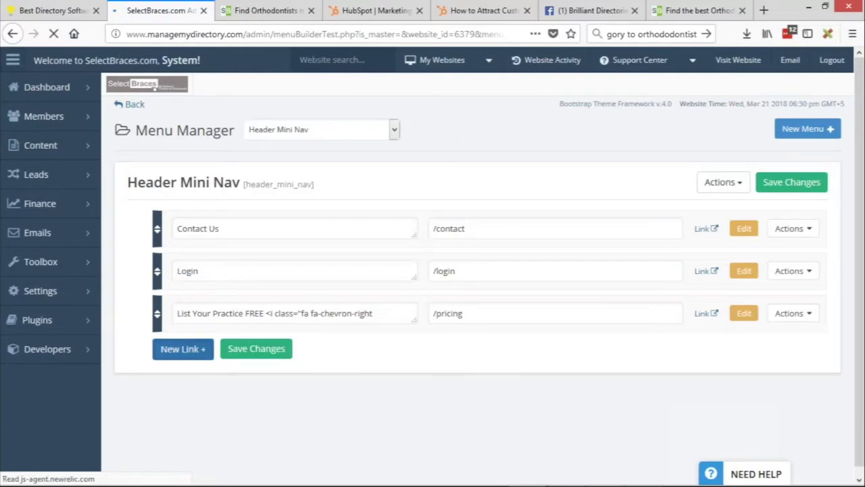
left_click(180, 352)
left_click(471, 359)
type("/about")
left_click(371, 359)
type("About")
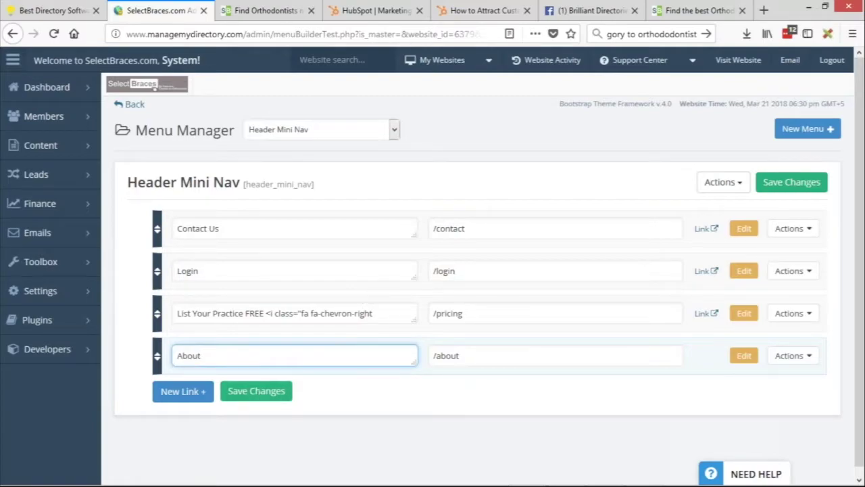
Move the About link above Contact Us and save the Header Mini Nav menu
left_click_drag(158, 356, 156, 217)
left_click(238, 392)
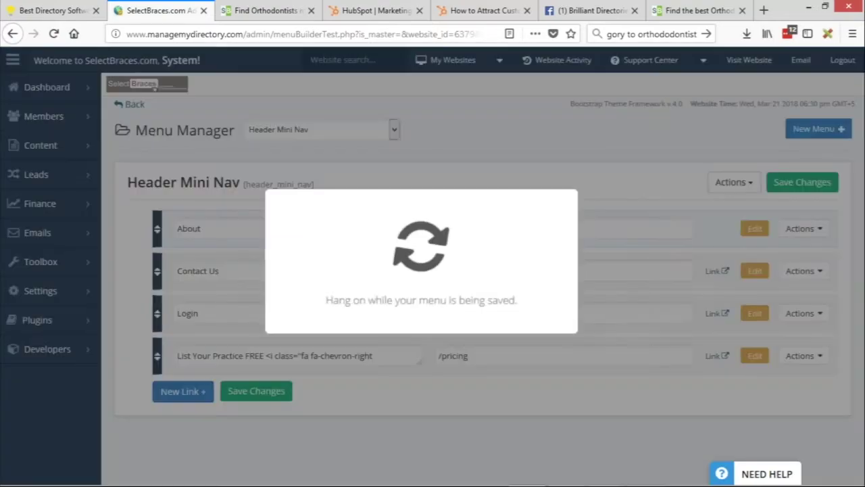
left_click(423, 338)
Load the live site's homepage and compare its updated header navigation with the old version open in another browser tab
left_click(263, 10)
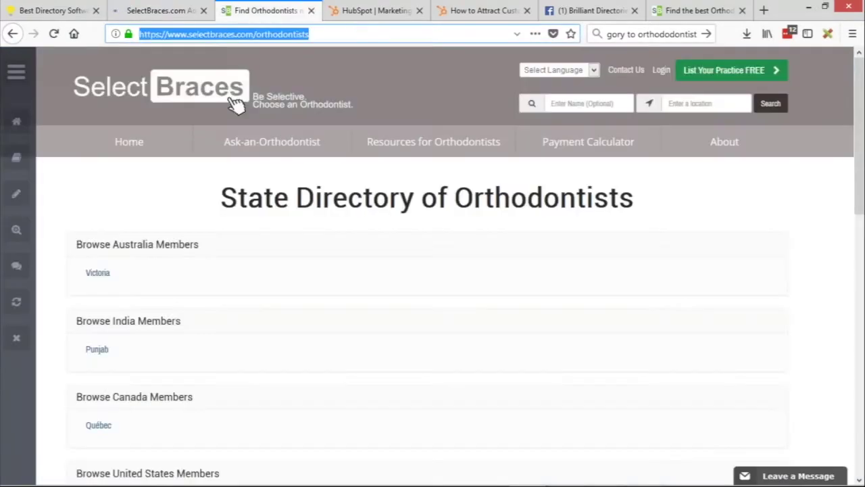
left_click(54, 34)
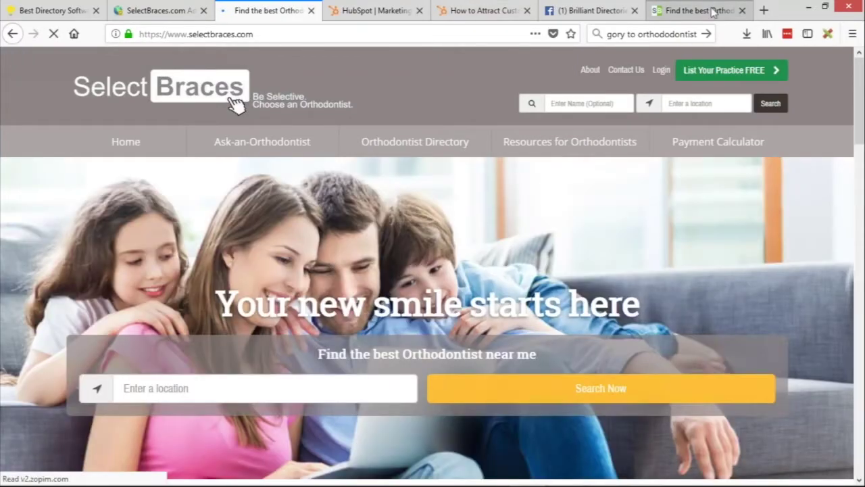
left_click(703, 10)
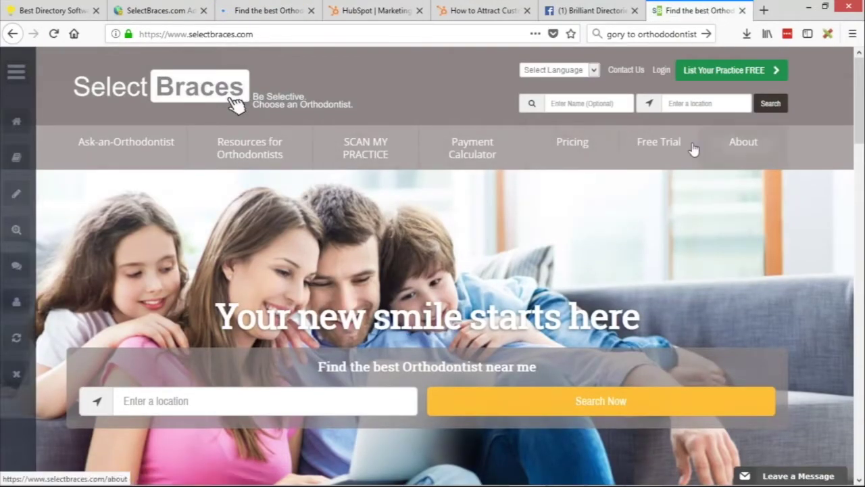
mouse_move(255, 150)
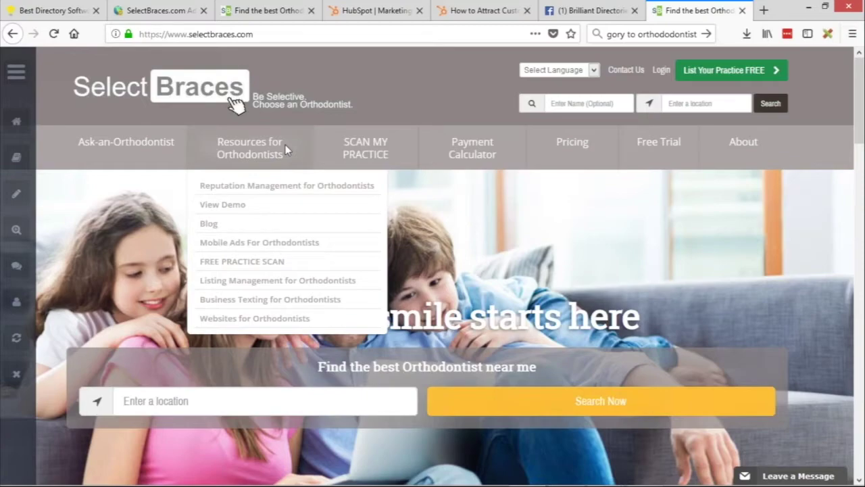
left_click(241, 11)
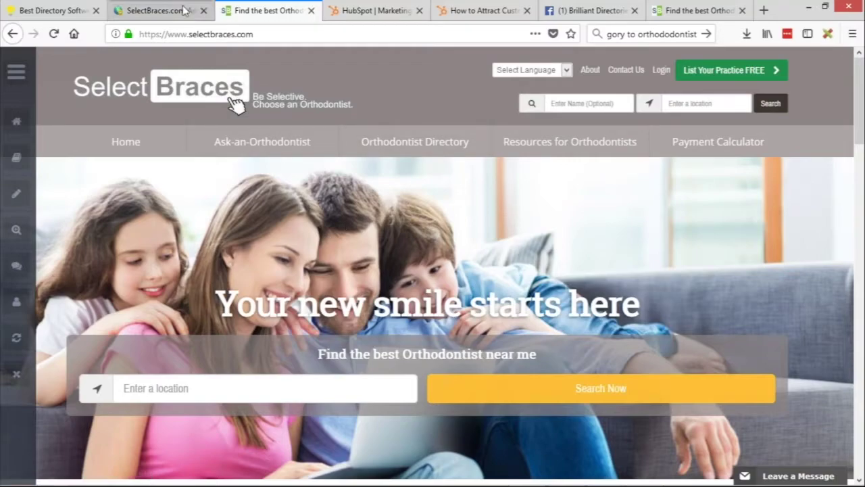
Give the Header Main Menu's Orthodontist Directory item the outer CSS class btn-success and link CSS class bold, and save the menu
left_click(159, 10)
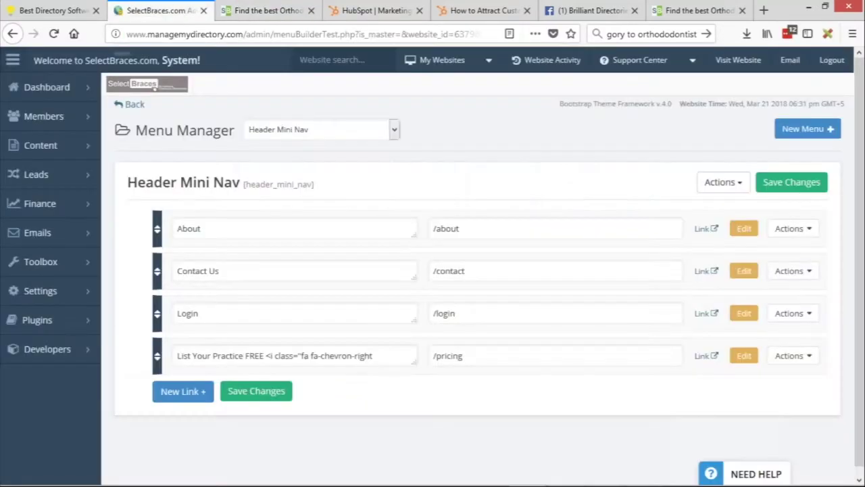
left_click(332, 132)
left_click(303, 214)
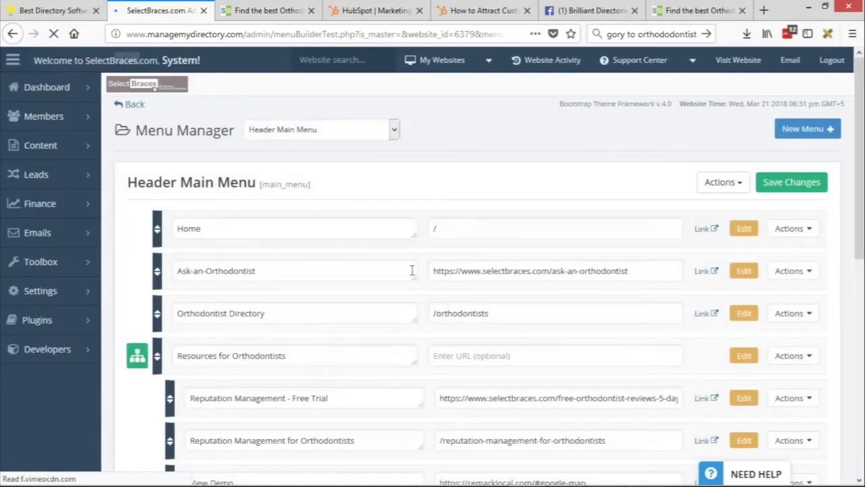
left_click(744, 313)
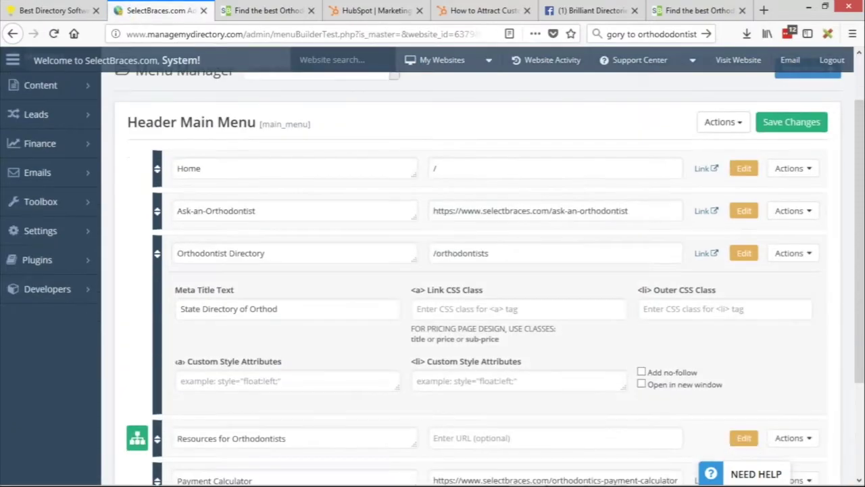
left_click(685, 314)
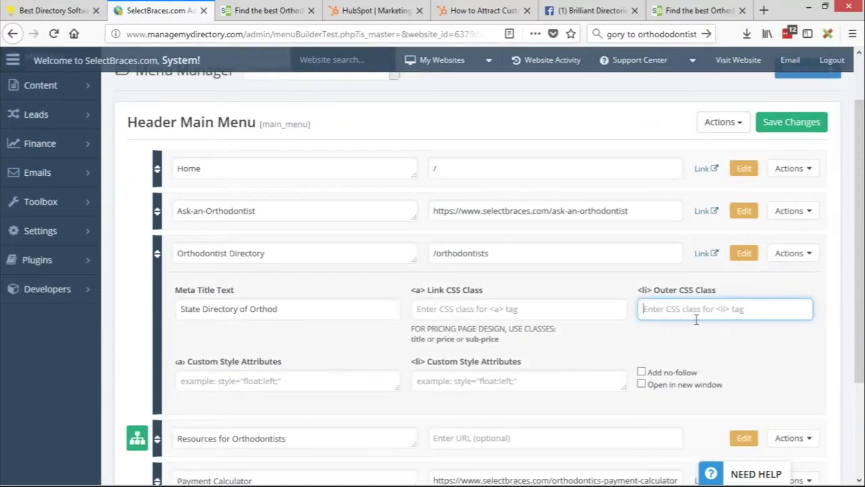
type("btn-success")
left_click(529, 308)
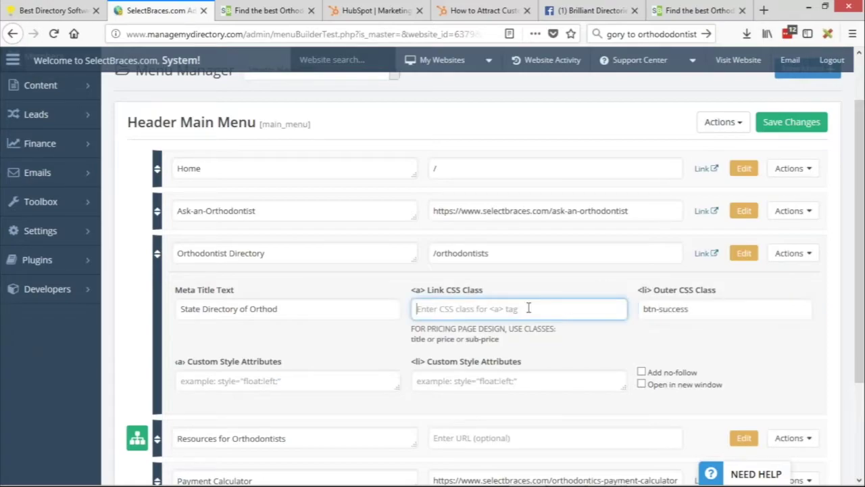
type("bold")
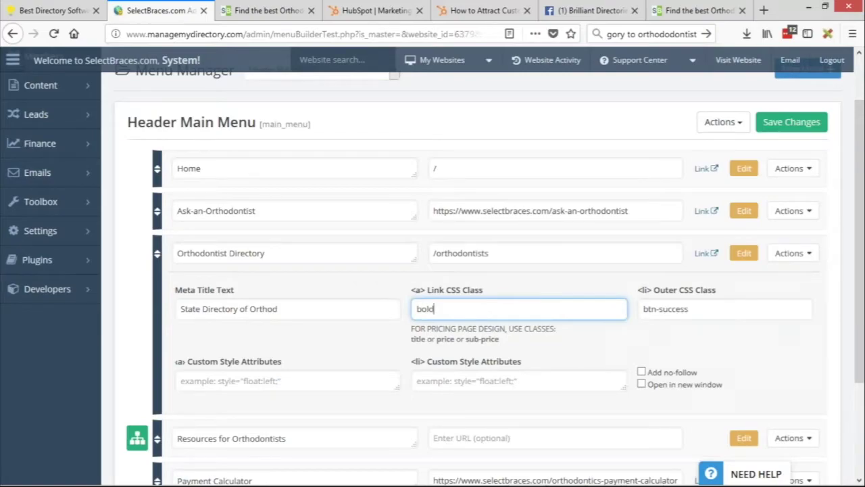
left_click(791, 121)
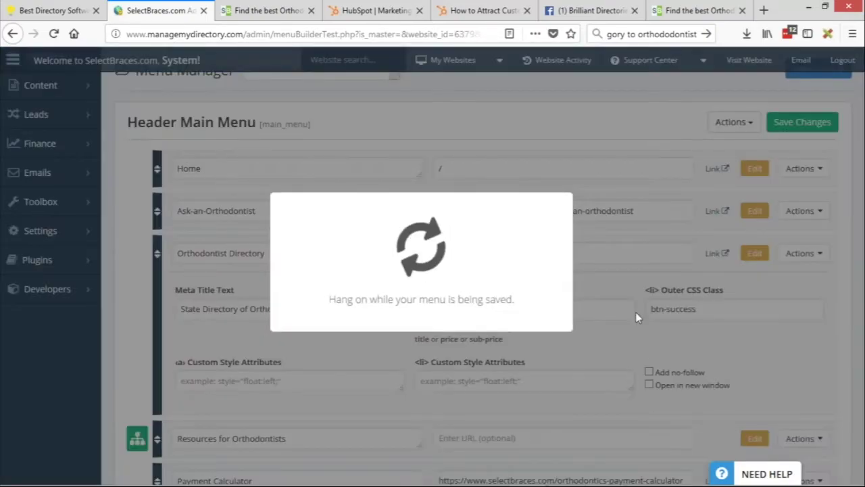
left_click(419, 340)
Reload the live SelectBraces homepage and check the styling of the Orthodontist Directory link in the header menu
left_click(263, 10)
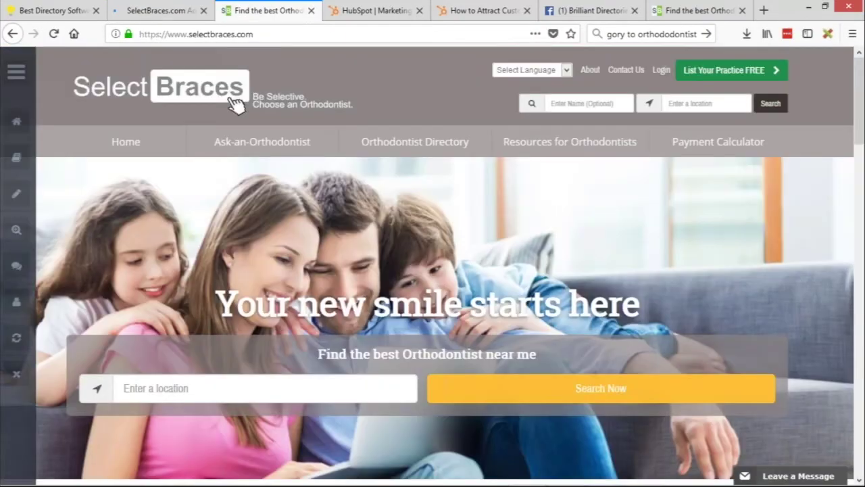
left_click(54, 33)
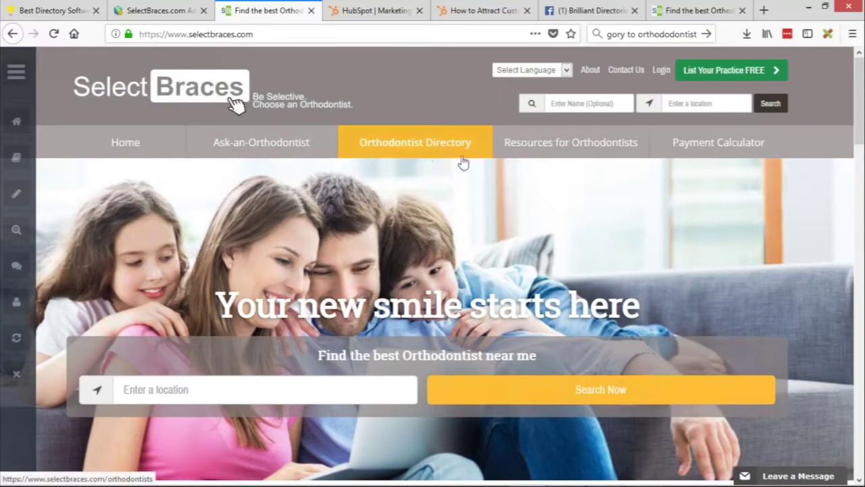
mouse_move(608, 134)
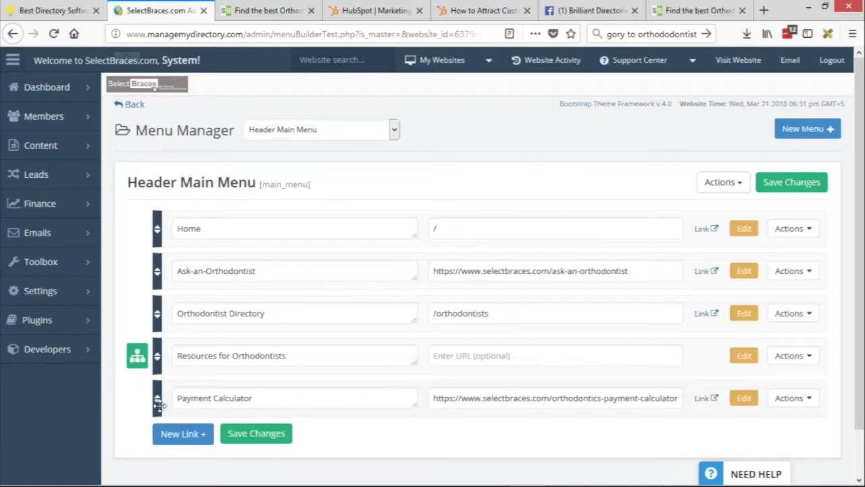
Move Payment Calculator above Resources for Orthodontists in the Header Main Menu, save it, and reload the live homepage
left_click_drag(157, 400, 164, 352)
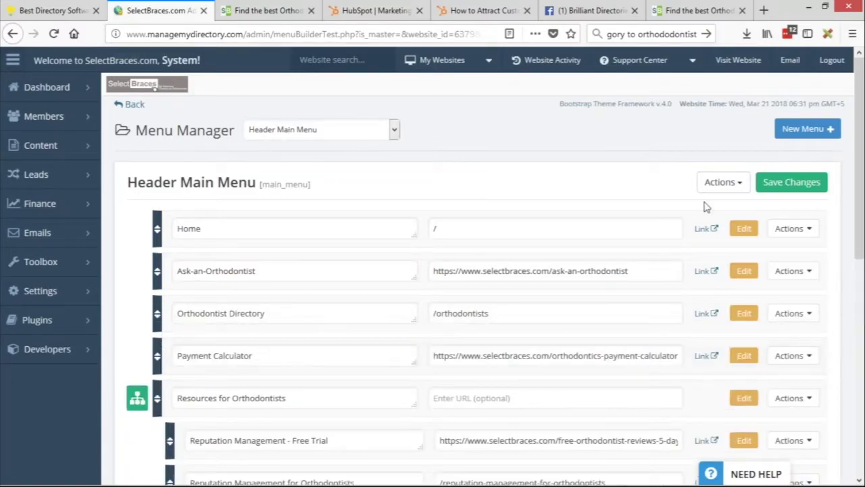
left_click(774, 189)
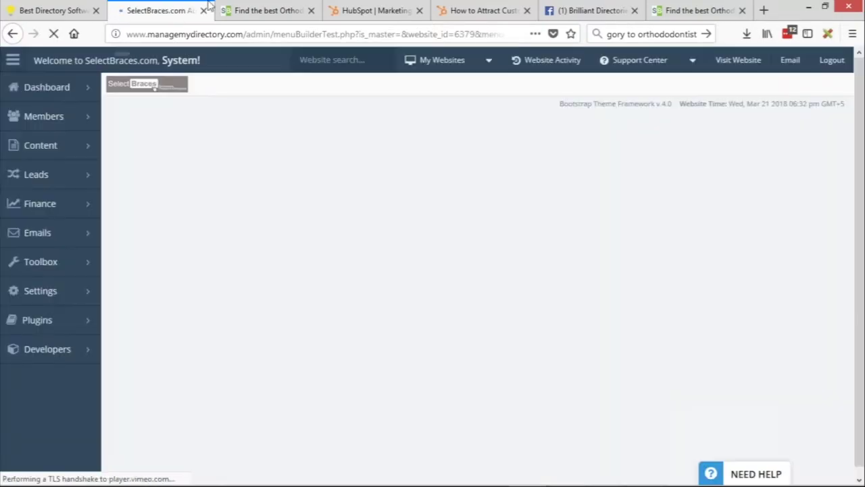
left_click(236, 11)
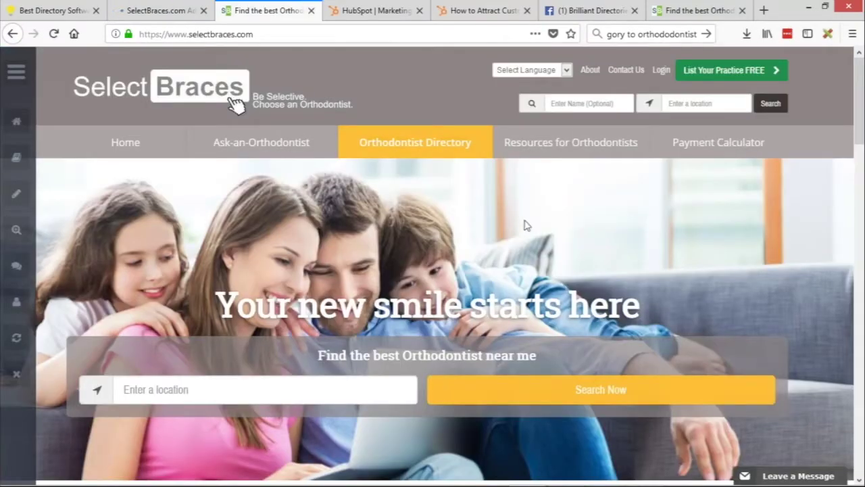
key("F5")
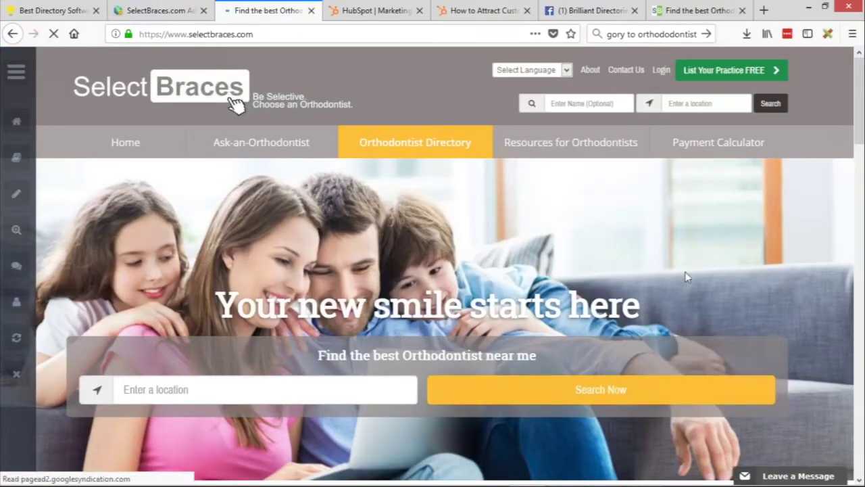
mouse_move(742, 141)
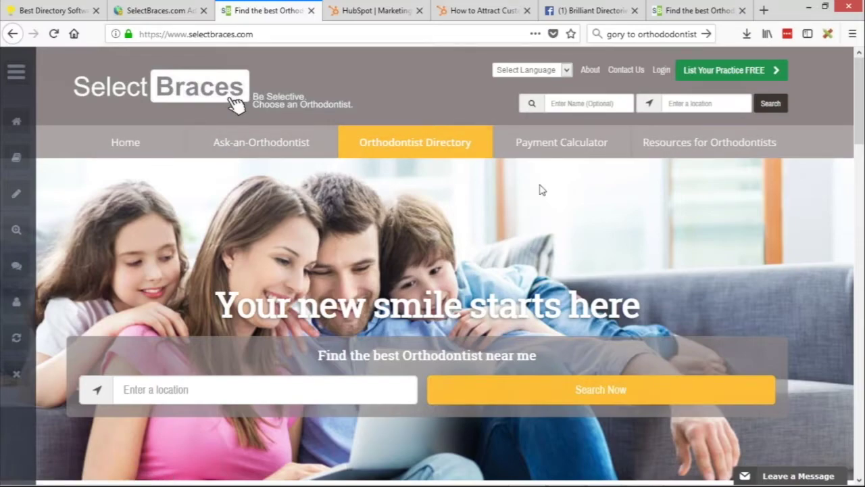
View the pricing page behind List Your Practice FREE, and return to the homepage to examine its location search
left_click(727, 75)
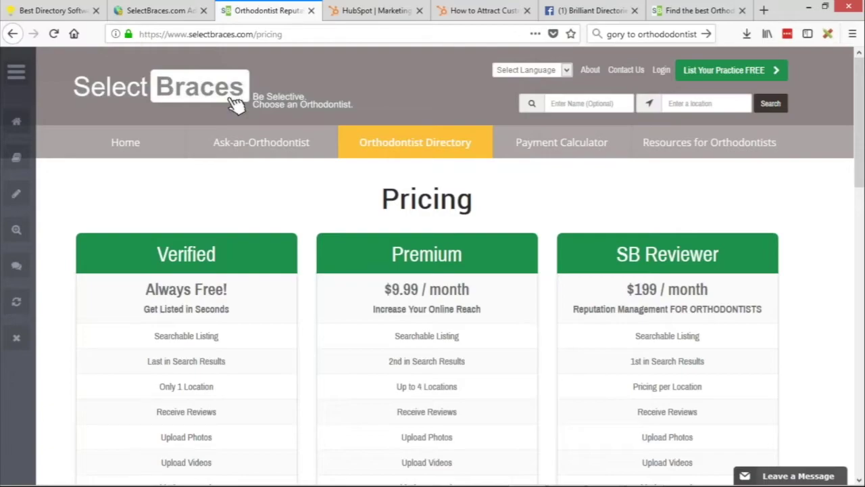
left_click(203, 87)
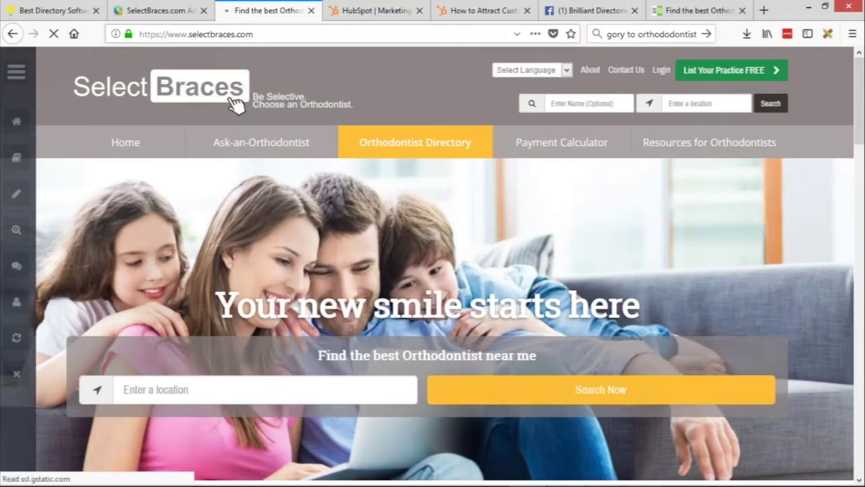
scroll(233, 101, "down", 3)
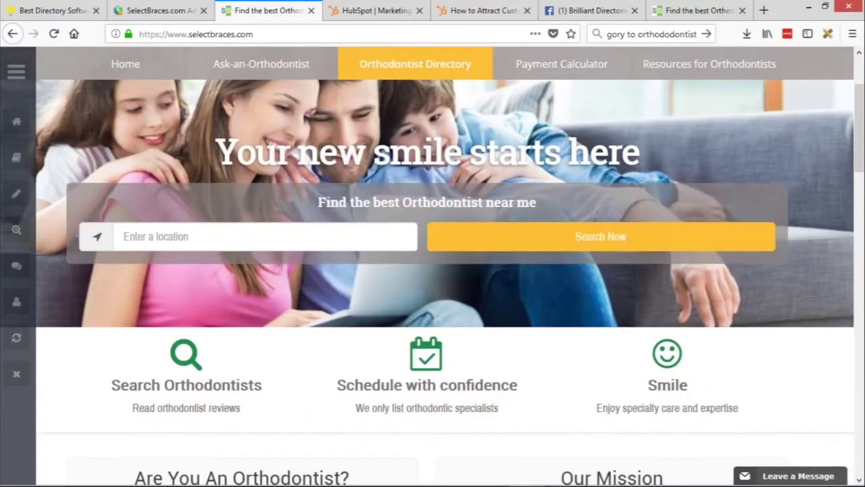
left_click(307, 241)
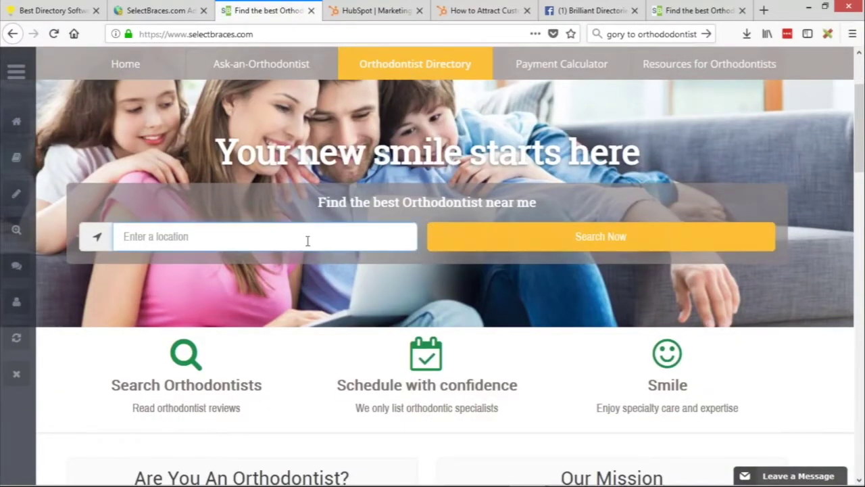
scroll(216, 238, "up", 2)
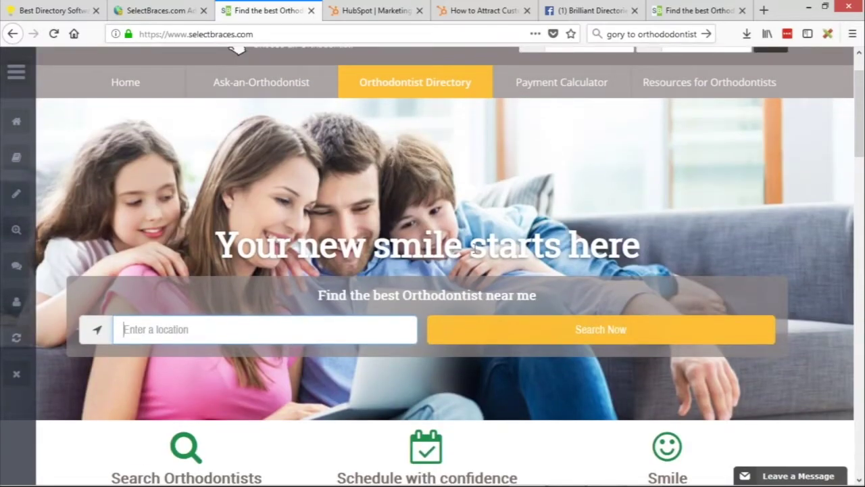
Load leadgen.demobootstrap.com in a new browser tab and examine its header menu and the Get Instant Quotes homepage form
left_click(764, 11)
type("lead")
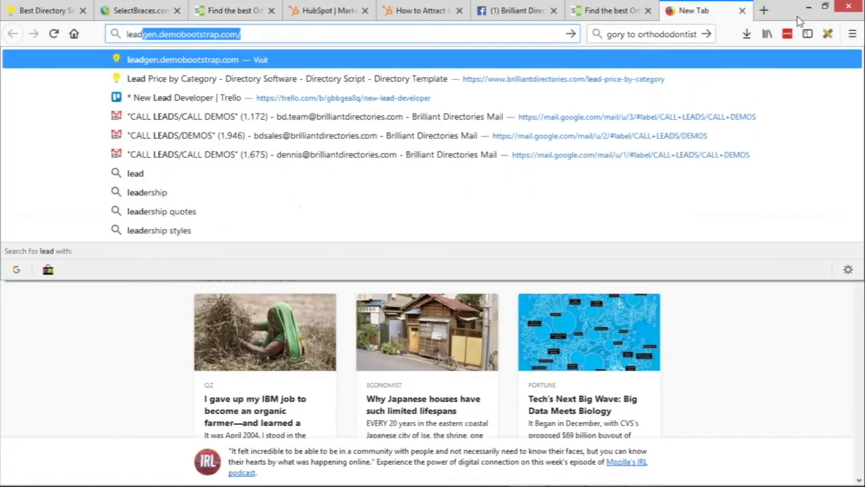
key("Return")
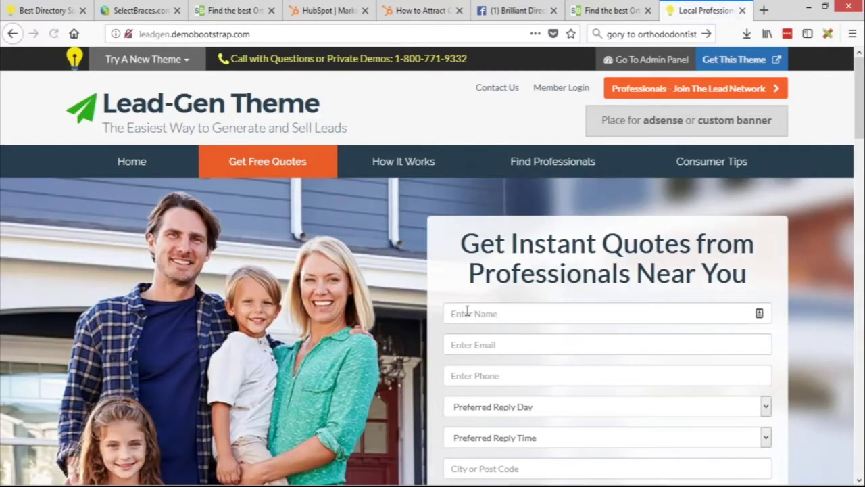
scroll(532, 293, "down", 3)
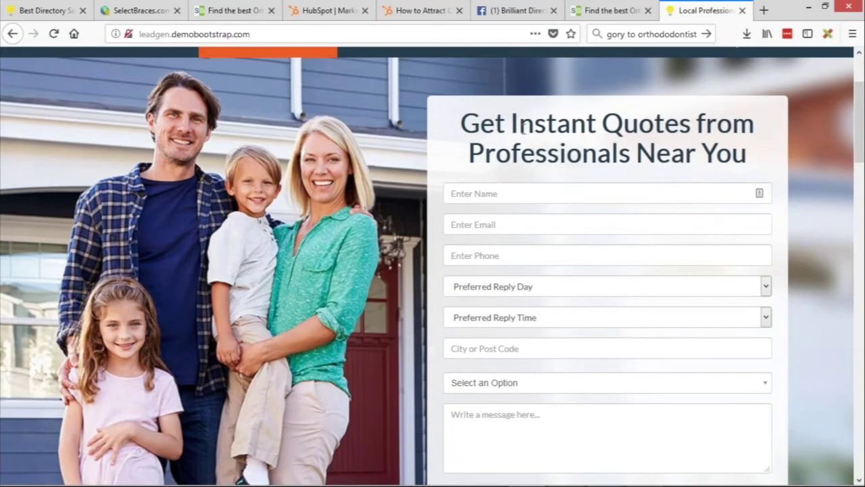
left_click_drag(517, 128, 606, 123)
left_click(620, 149)
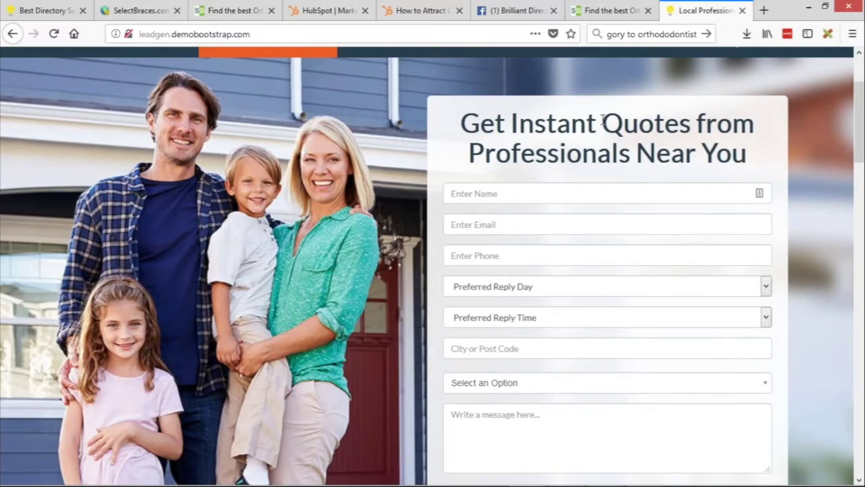
scroll(534, 185, "down", 3)
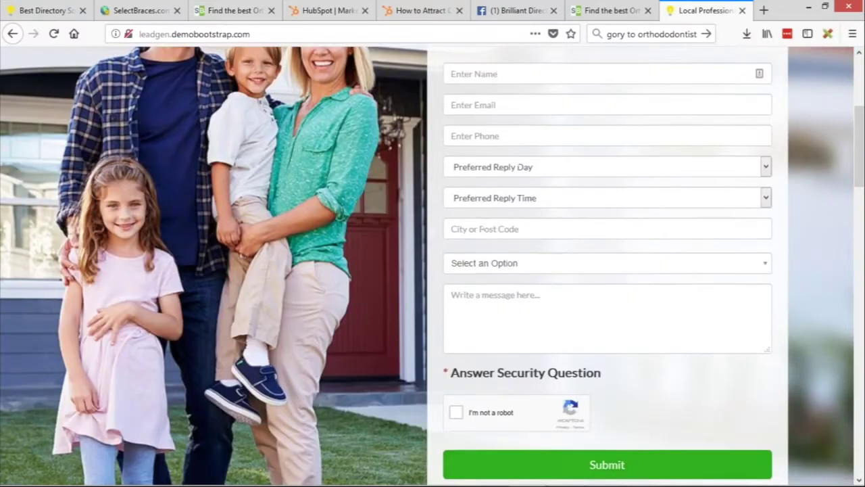
scroll(609, 399, "up", 5)
scroll(432, 266, "up", 1)
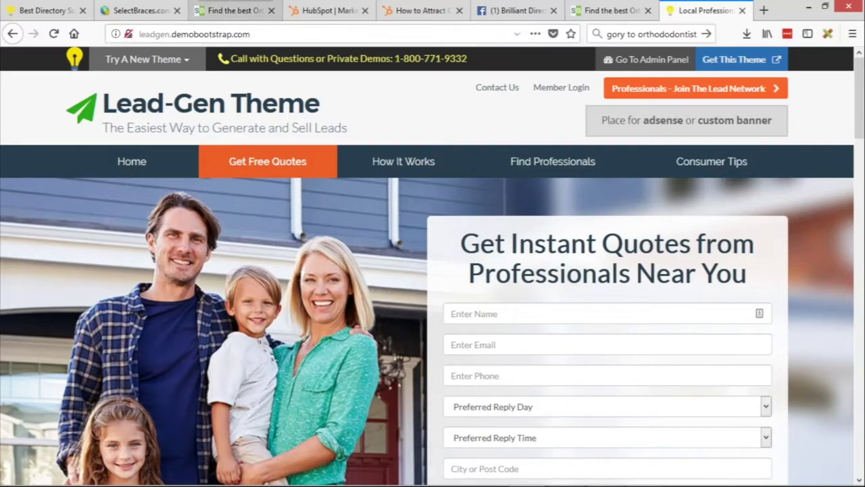
Return to the SelectBraces homepage and examine the main title above its search form
left_click(218, 11)
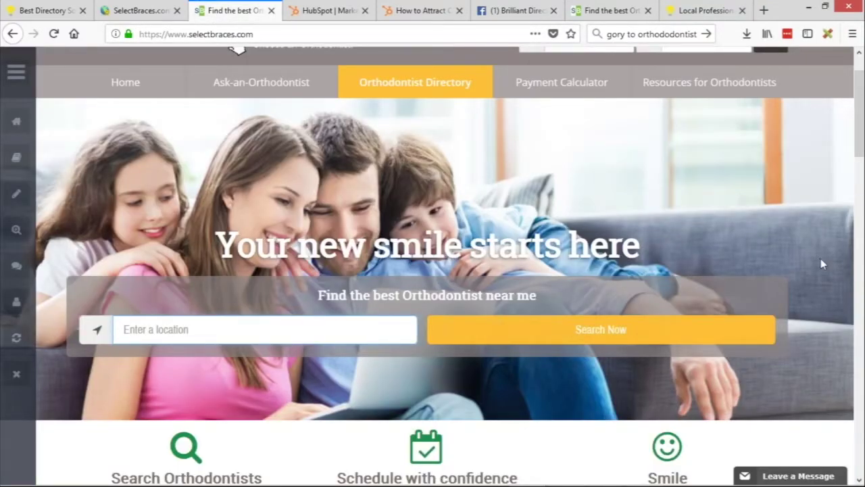
left_click_drag(220, 238, 503, 249)
left_click(351, 227)
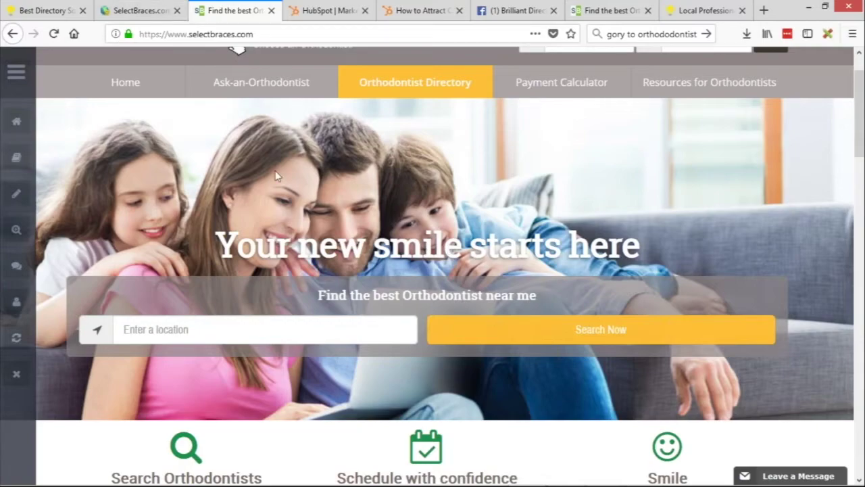
Open the site admin's Design Settings and expand the Homepage Search Settings of the homepage layout
left_click(135, 10)
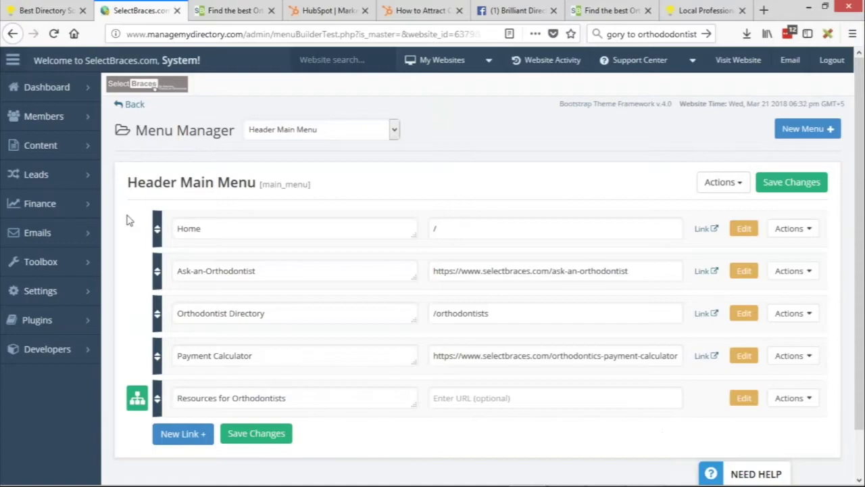
mouse_move(63, 305)
left_click(230, 10)
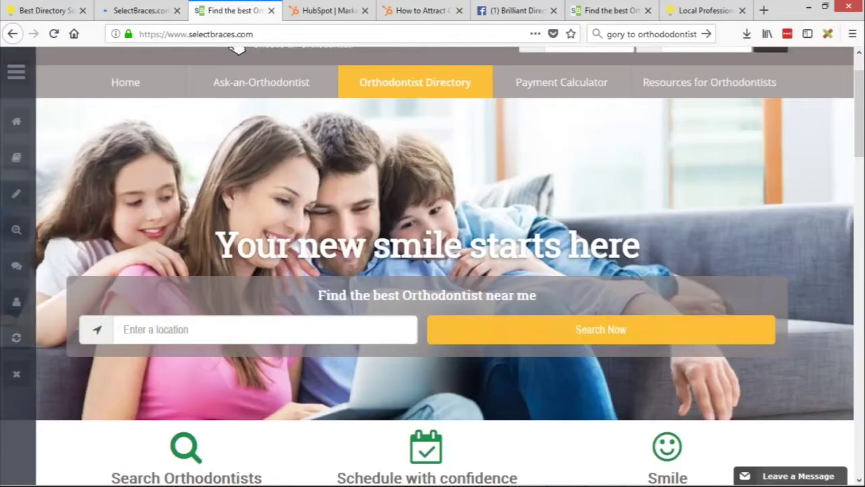
left_click(133, 8)
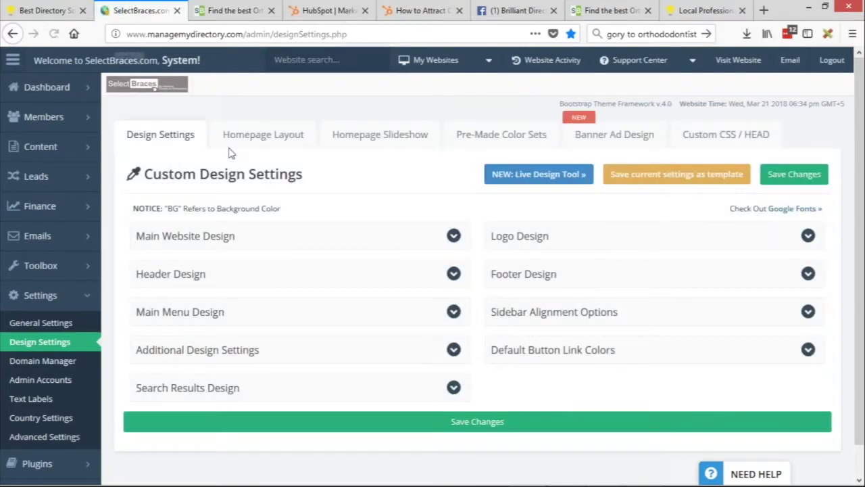
left_click(263, 134)
left_click(263, 236)
Set Homepage Alignment to Left and Search Orientation to Vertical, and save the homepage layout settings
scroll(307, 173, "down", 1)
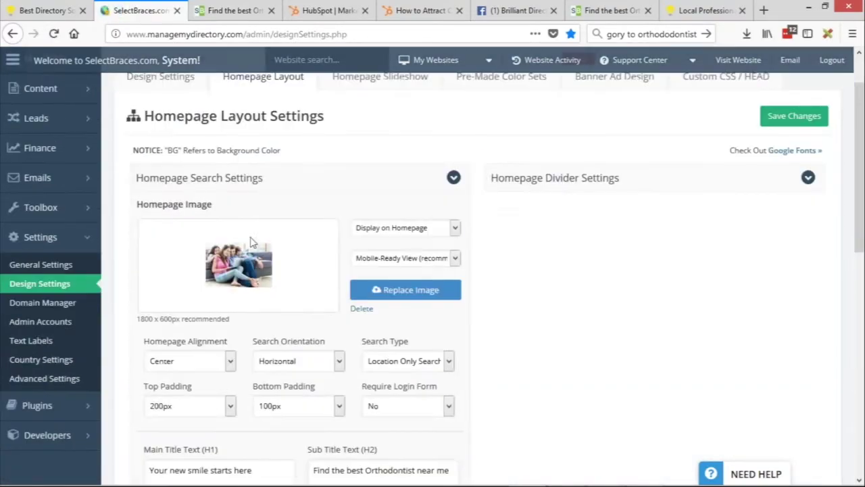
scroll(295, 199, "down", 1)
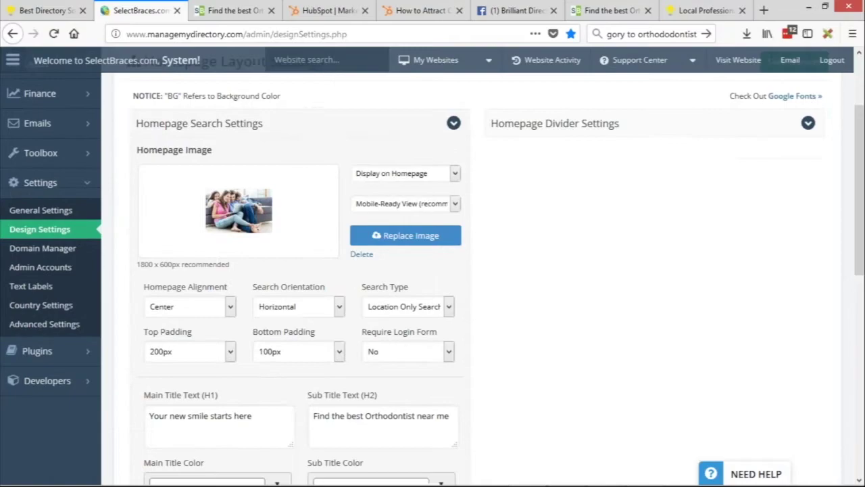
left_click(217, 300)
left_click(186, 319)
left_click(296, 302)
left_click(290, 321)
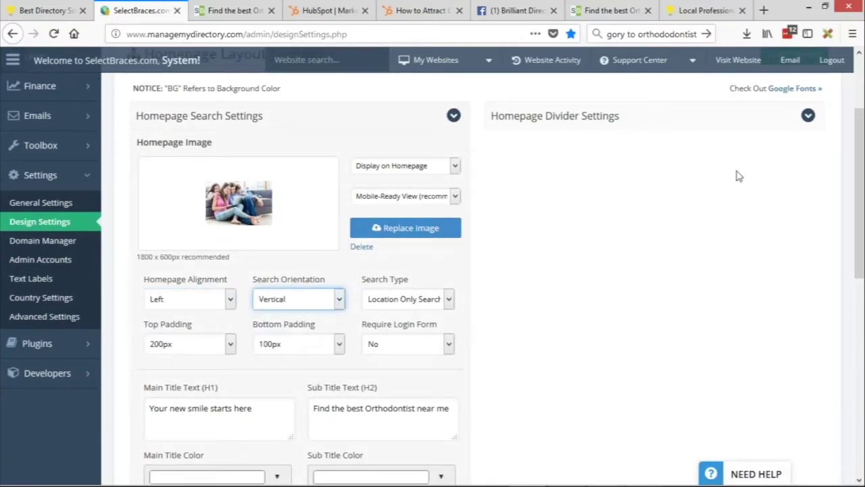
scroll(681, 213, "up", 2)
left_click(795, 174)
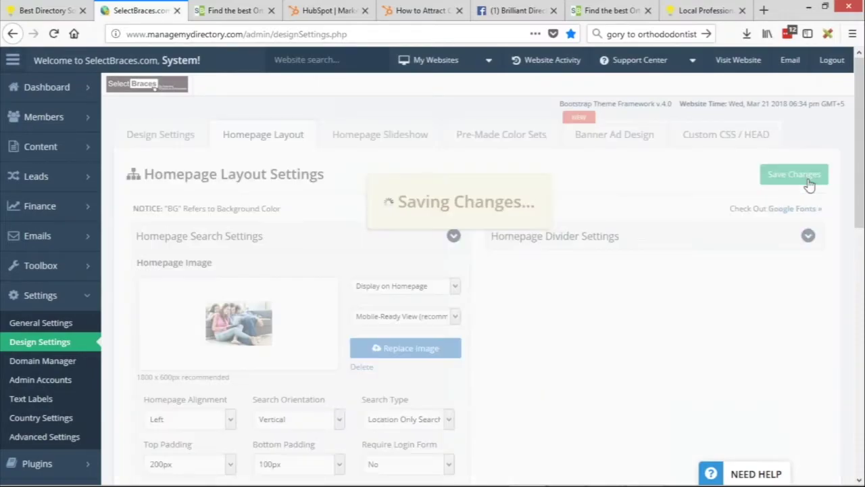
Launch Photoshop, then copy the Homepage Image from the Homepage Search Settings in the site admin
left_click(251, 473)
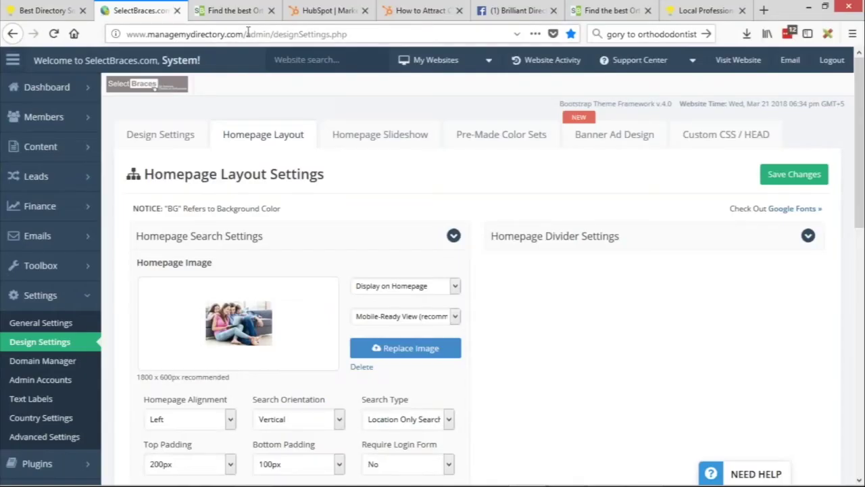
left_click(233, 10)
left_click(141, 10)
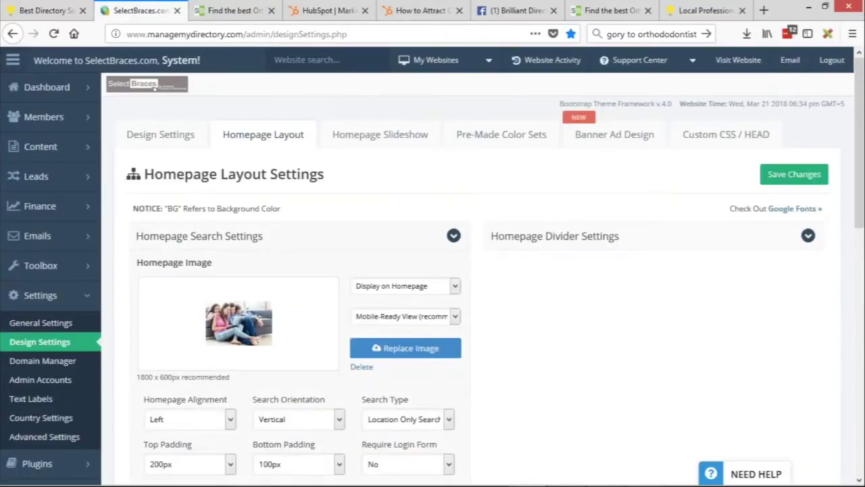
right_click(245, 326)
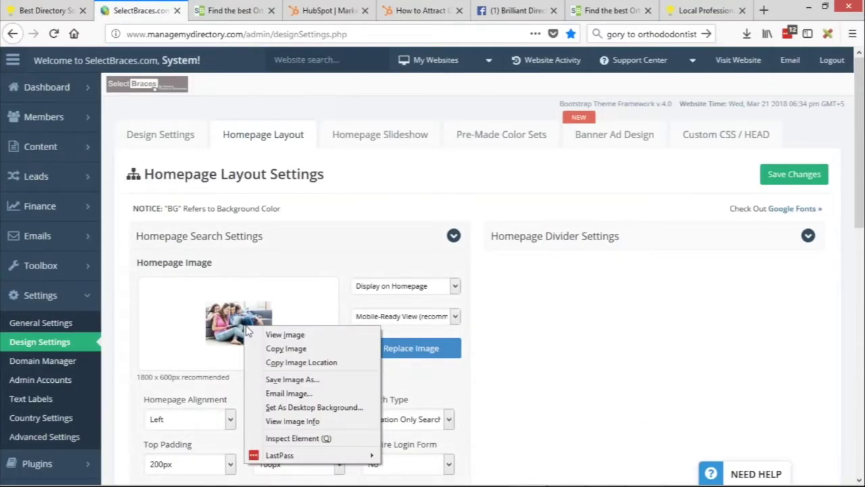
left_click(286, 348)
Switch to Photoshop, paste the copied family photo into a new document, and flip the canvas horizontally
left_click(252, 479)
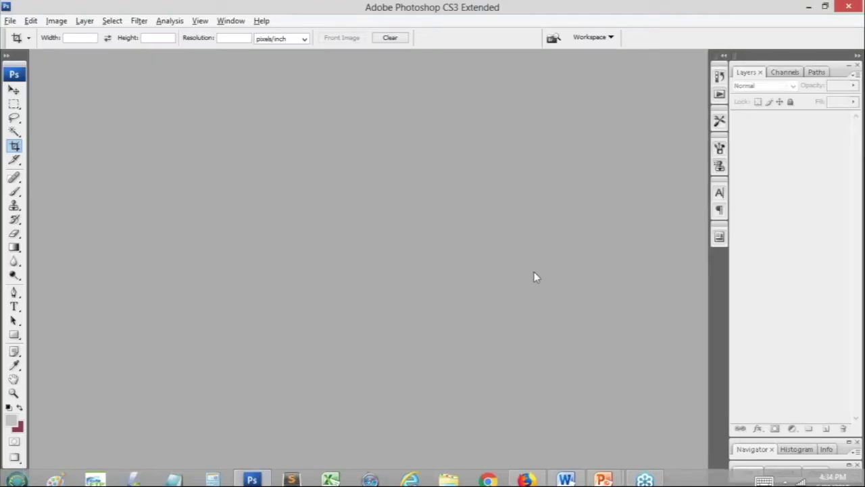
key("ctrl+n")
key("Return")
key("ctrl+v")
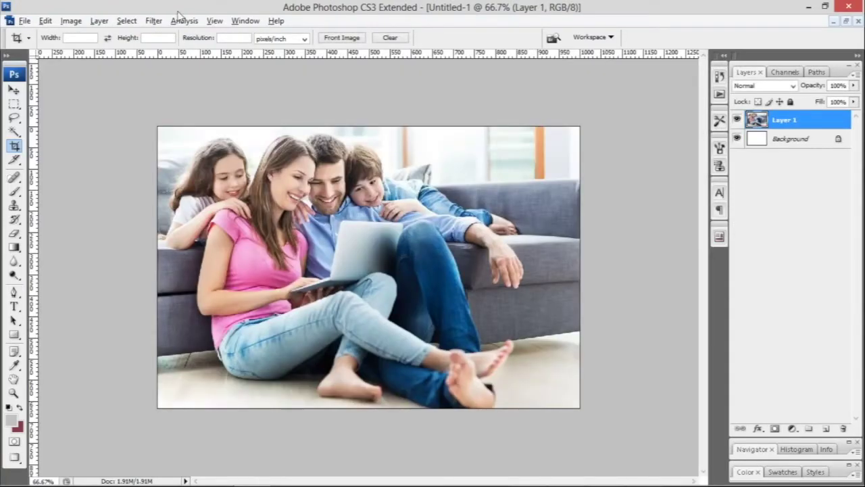
left_click(71, 21)
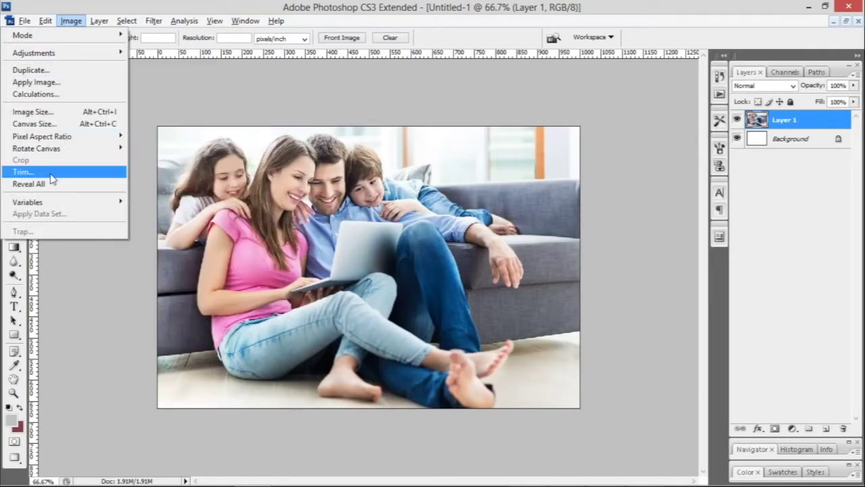
mouse_move(55, 151)
left_click(170, 200)
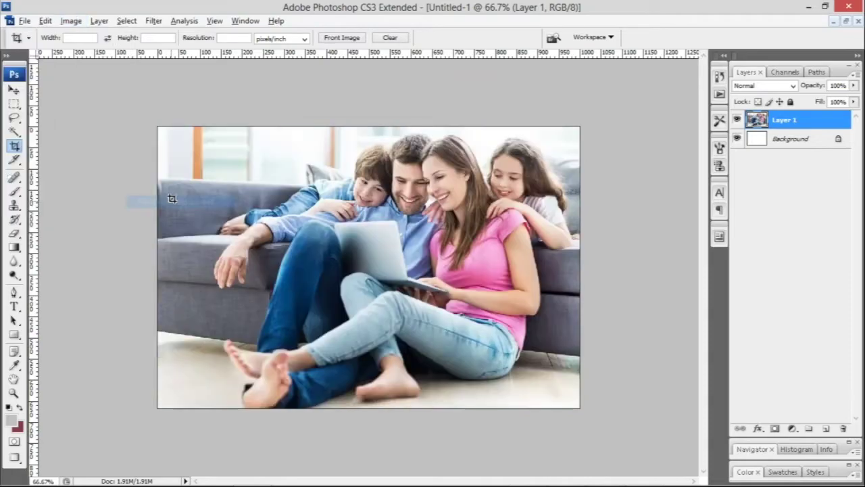
Switch to Firefox and examine how the Lead-Gen Theme demo homepage places its family photo beside the quote form
key("alt+Tab")
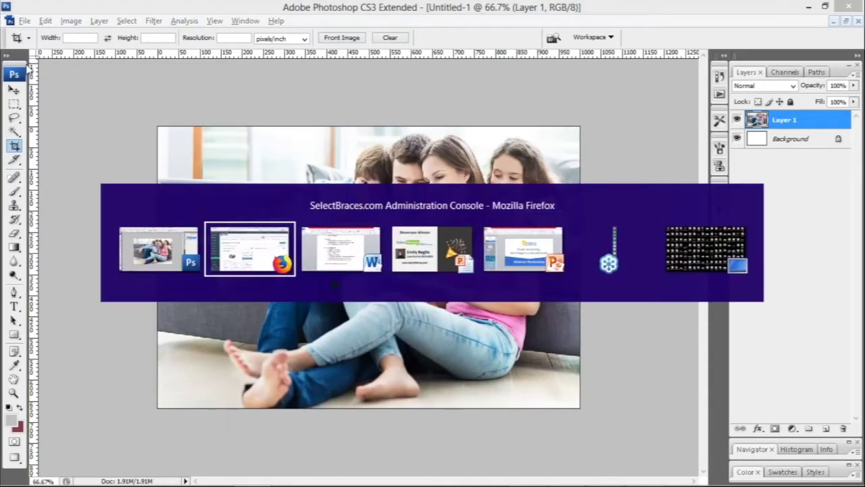
left_click(707, 10)
scroll(80, 151, "down", 3)
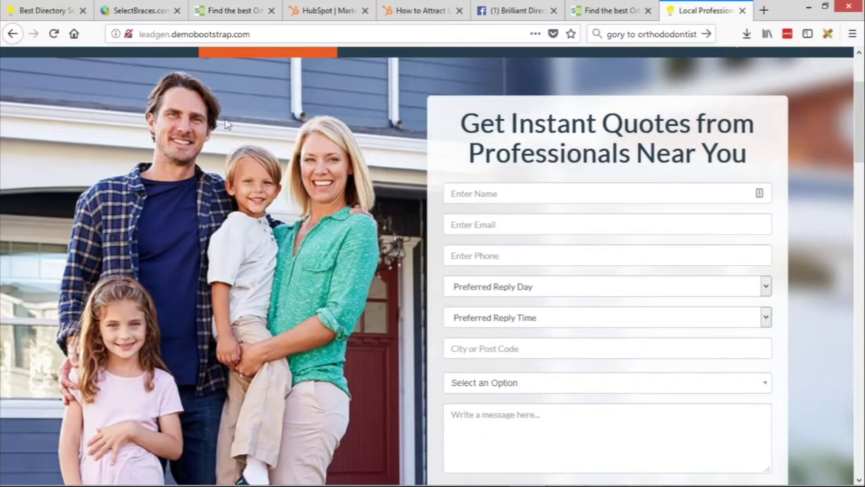
scroll(227, 123, "up", 3)
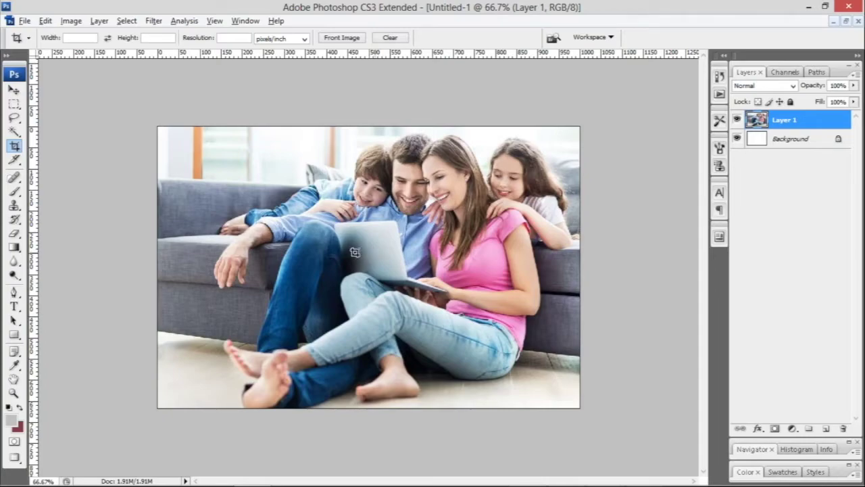
Return to Photoshop and set up a Save For Web & Devices export of the flipped photo as JPEG with High quality
left_click(24, 20)
left_click(67, 202)
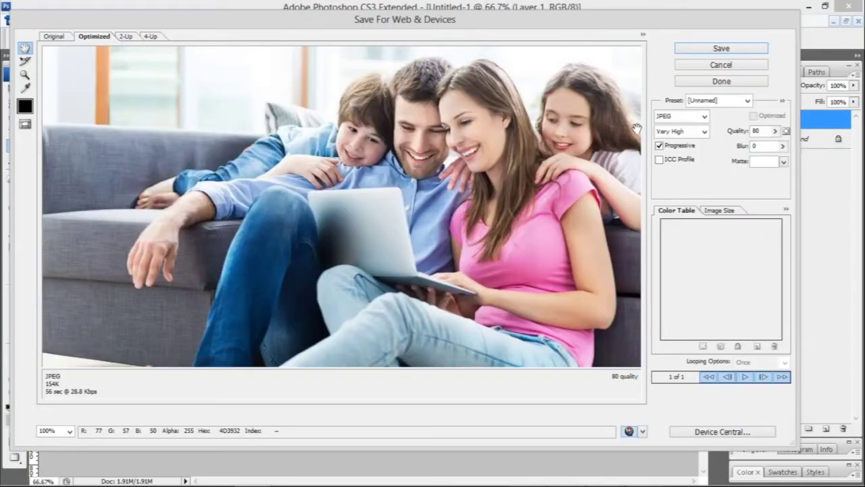
left_click(688, 132)
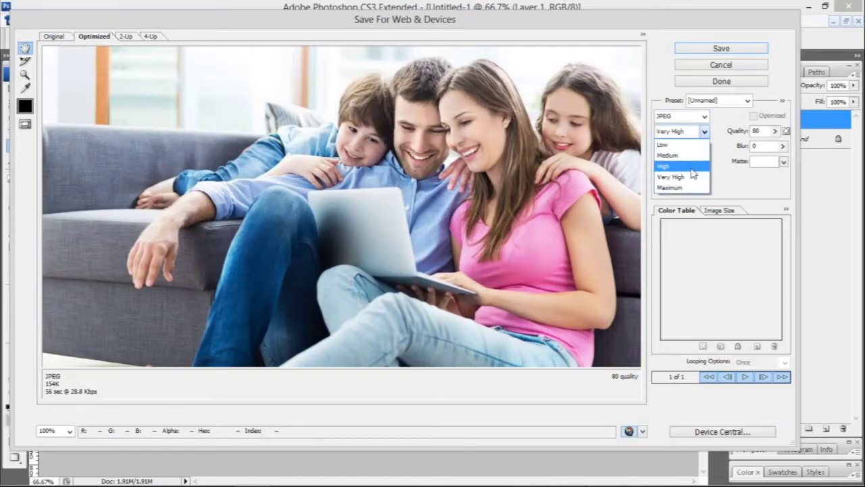
left_click(690, 168)
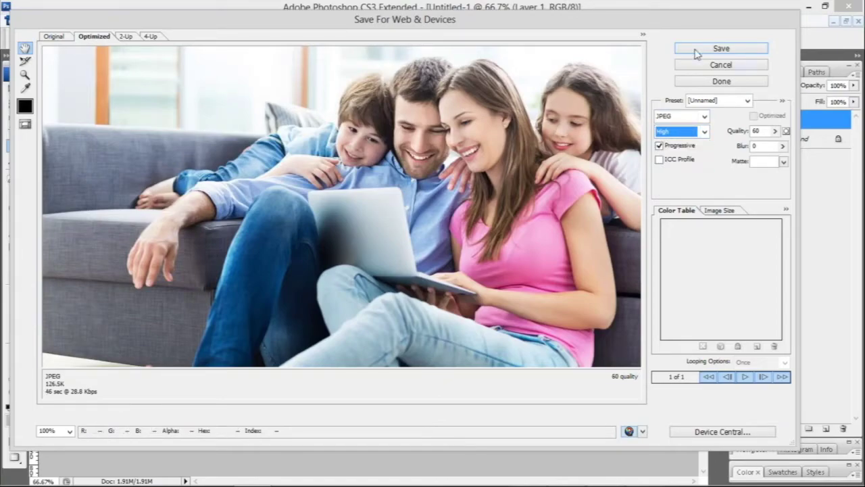
Save the optimized photo to the Desktop with the file name bg, replacing the existing file
left_click(721, 48)
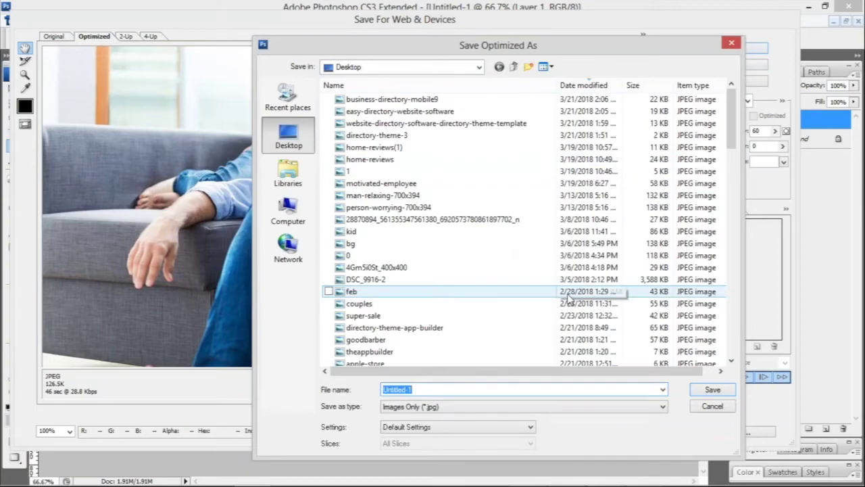
type("orho")
key("BackSpace")
key("BackSpace")
key("BackSpace")
key("BackSpace")
type("bg")
key("Return")
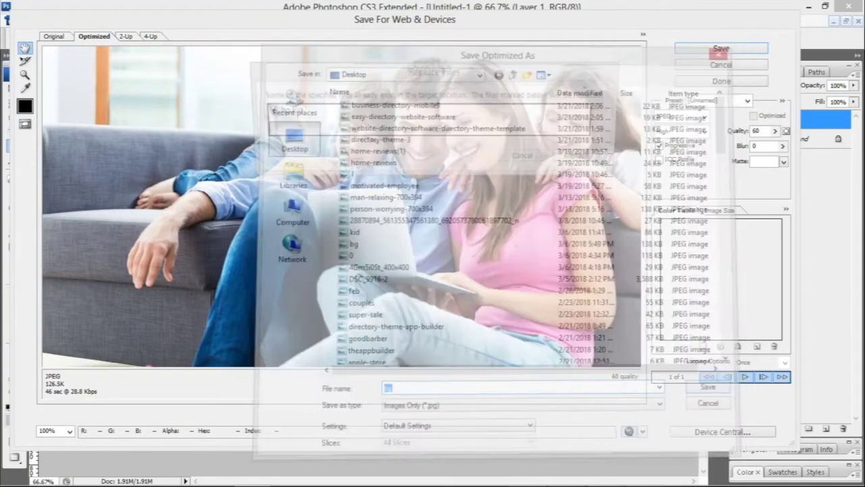
left_click(595, 159)
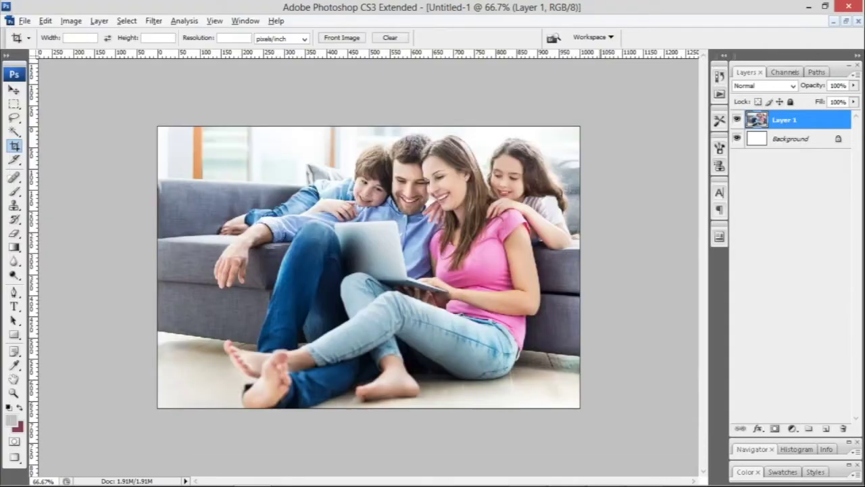
Switch to the site admin in Firefox and start uploading the flipped bg image as the replacement Homepage Image
key("alt+Tab")
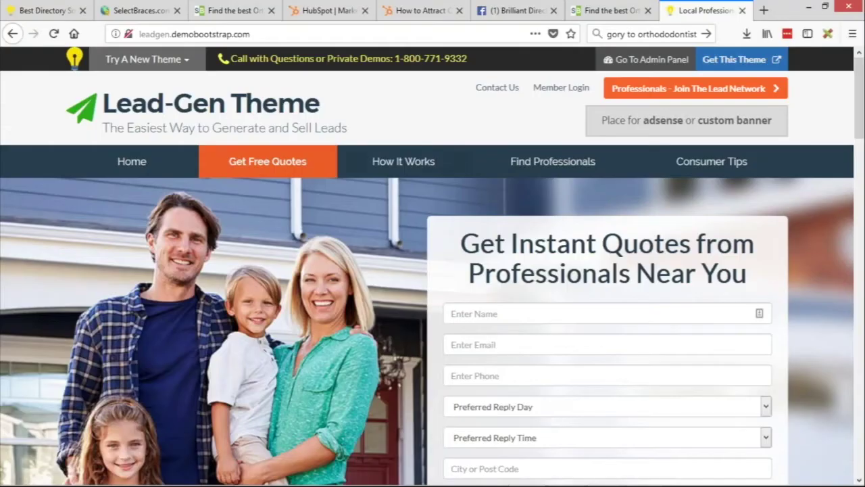
left_click(138, 10)
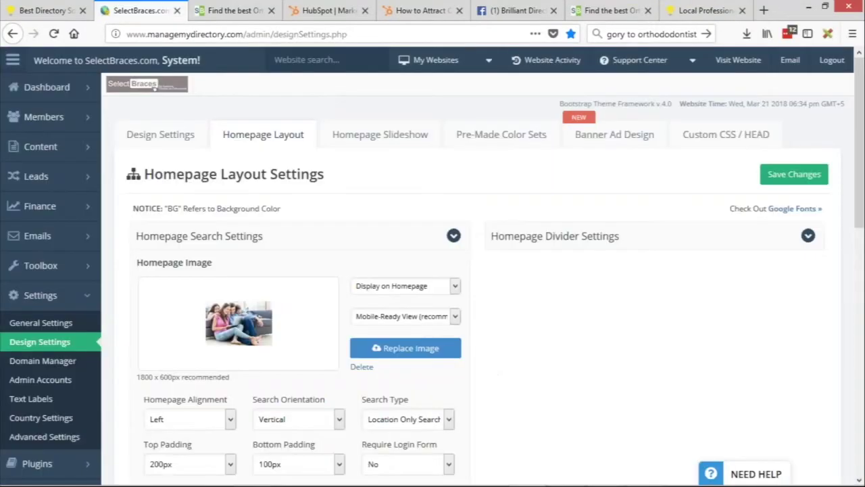
left_click(402, 347)
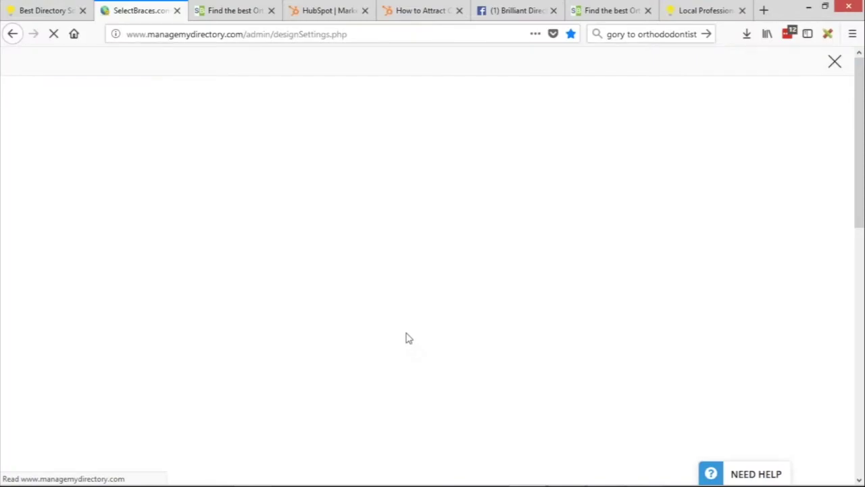
left_click(260, 9)
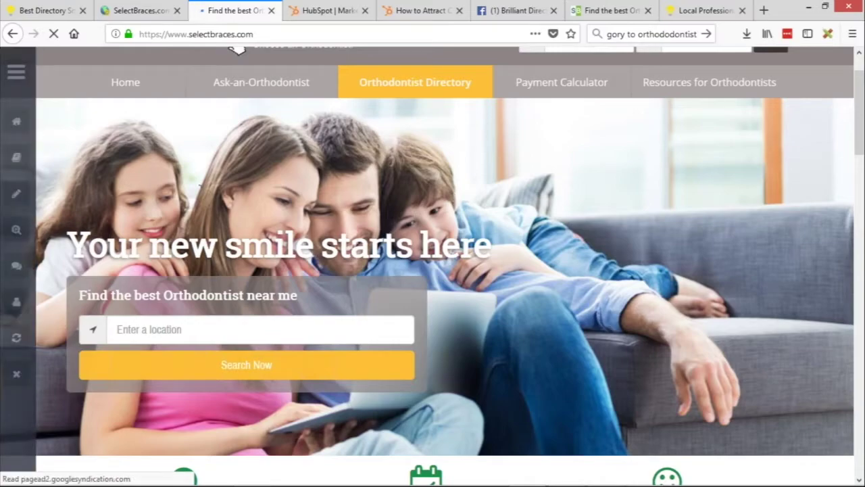
left_click(139, 10)
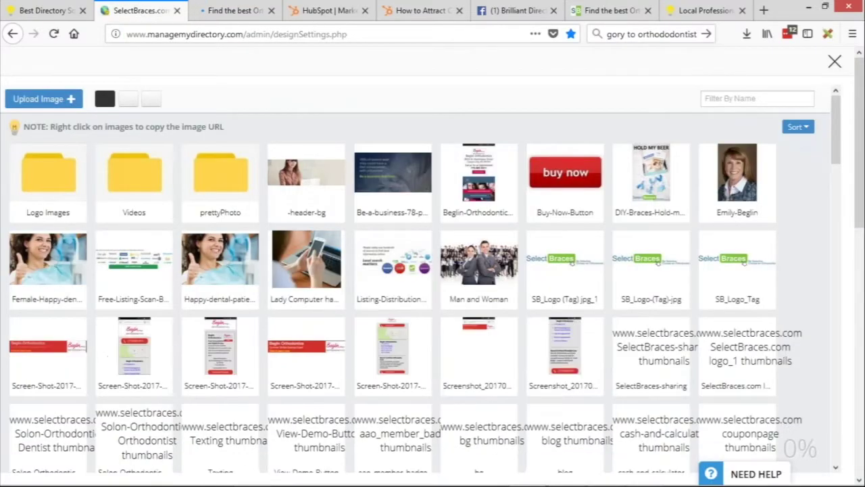
left_click(74, 101)
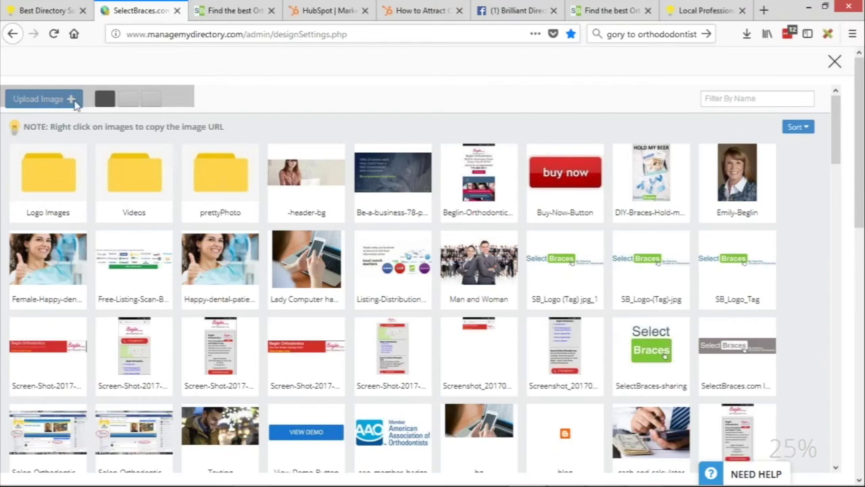
Examine the SelectBraces homepage's hero search area and the Search Orthodontists, Schedule with confidence and Smile blocks below it
left_click(229, 10)
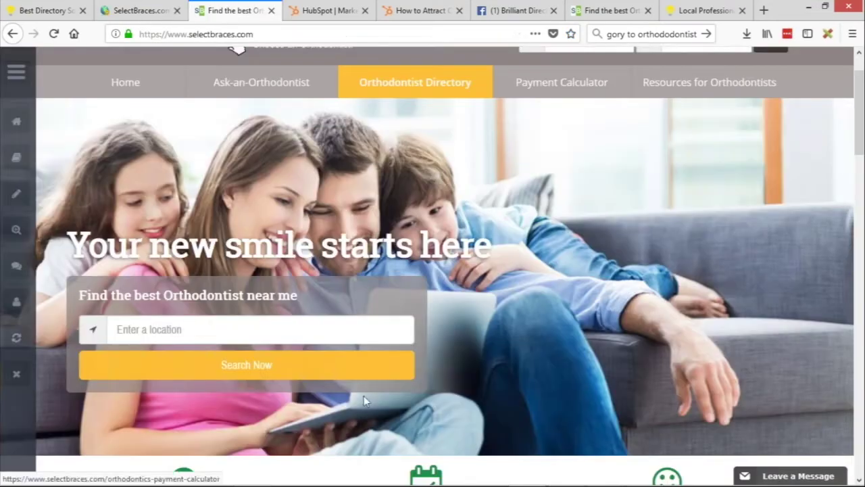
scroll(405, 372, "up", 2)
scroll(473, 297, "down", 5)
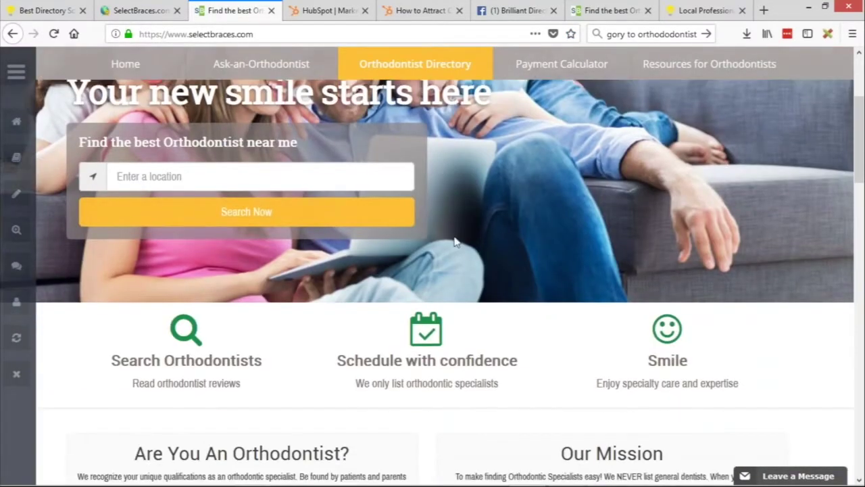
scroll(570, 294, "down", 3)
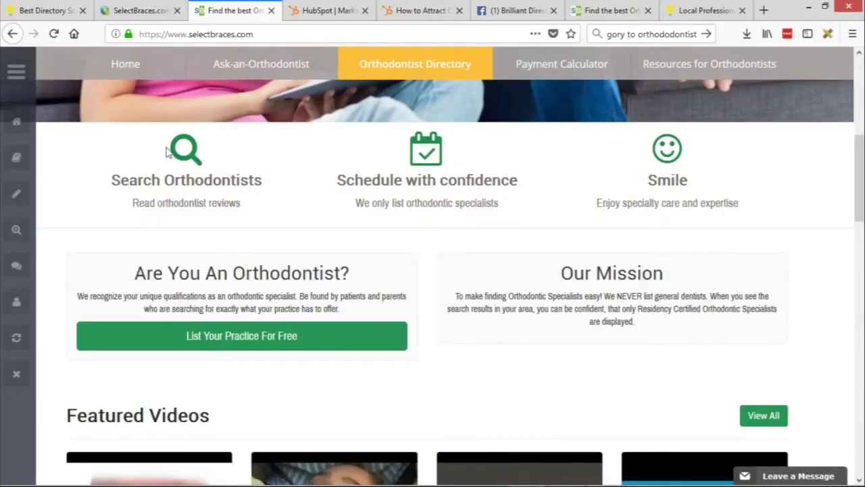
left_click_drag(134, 203, 240, 203)
left_click_drag(129, 180, 256, 180)
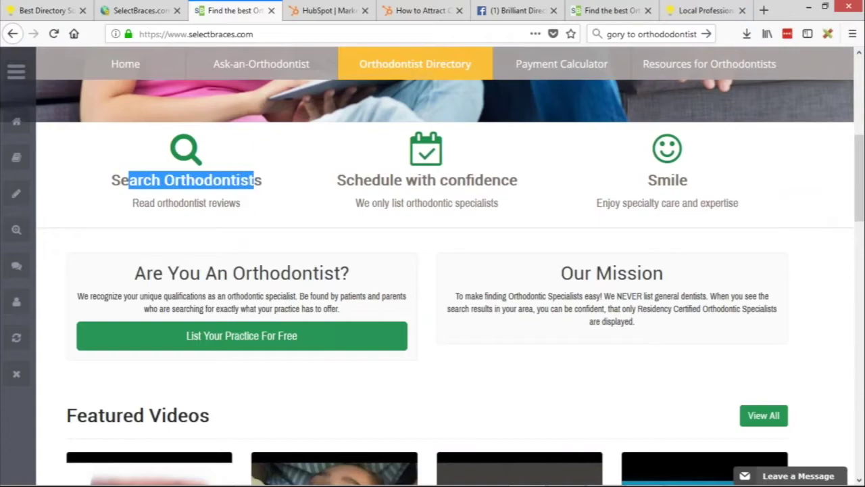
left_click_drag(338, 180, 518, 180)
left_click_drag(676, 181, 521, 213)
scroll(520, 212, "up", 1)
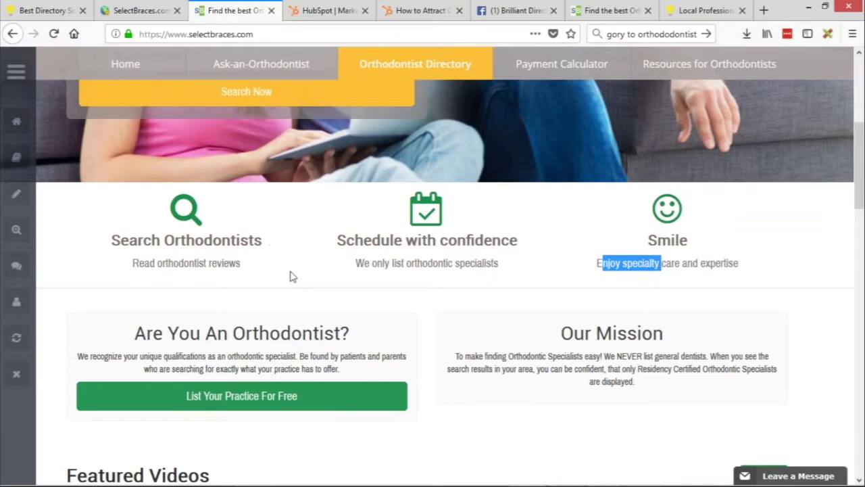
scroll(233, 262, "up", 1)
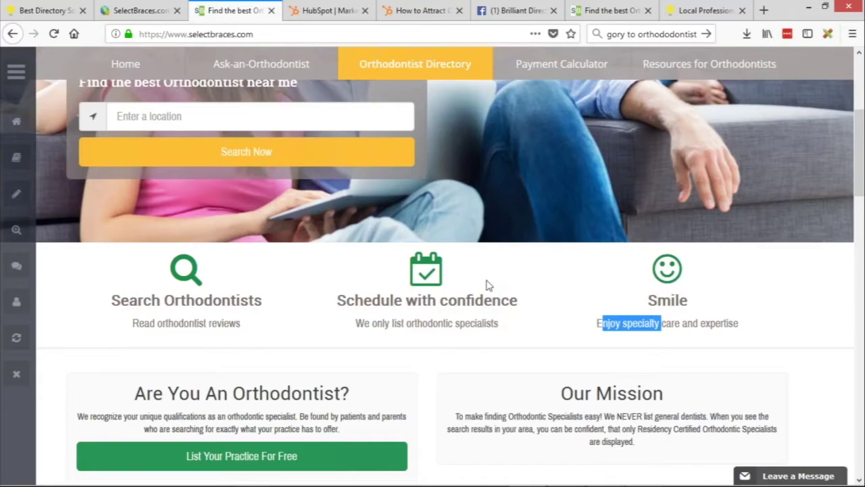
scroll(488, 285, "up", 1)
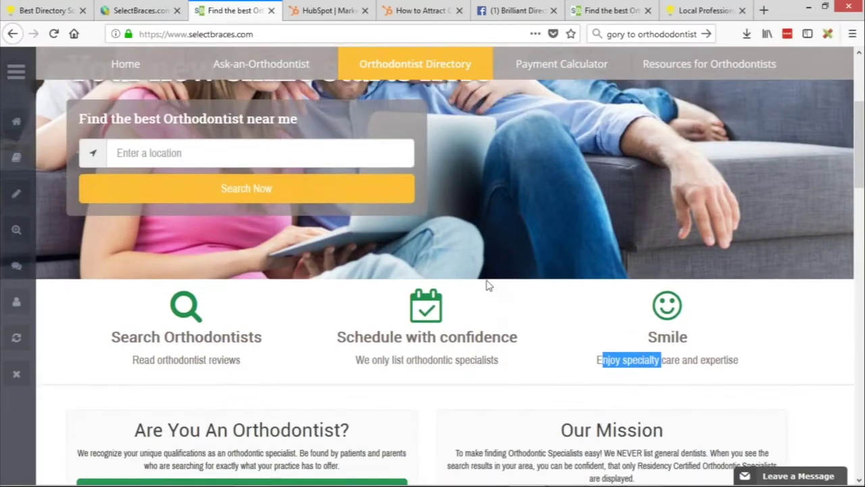
Check the image upload's progress in the site admin and return to the homepage to examine its main title and search form
left_click(139, 10)
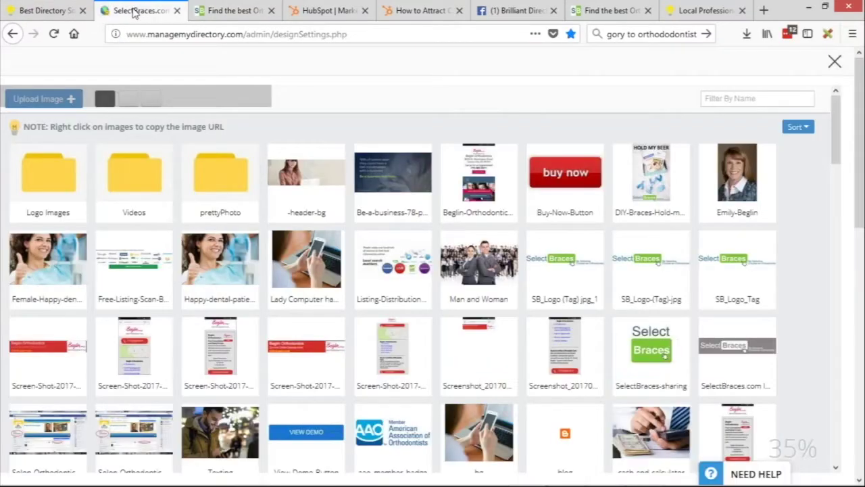
left_click(233, 10)
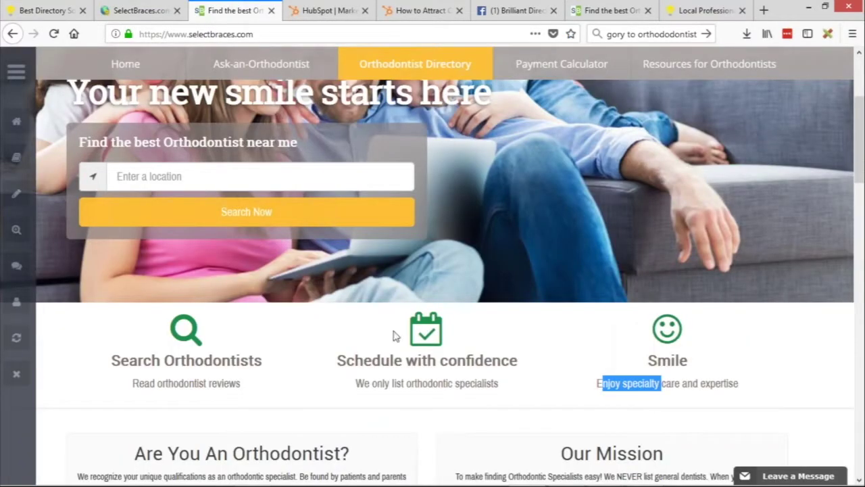
scroll(527, 273, "up", 3)
scroll(593, 248, "down", 2)
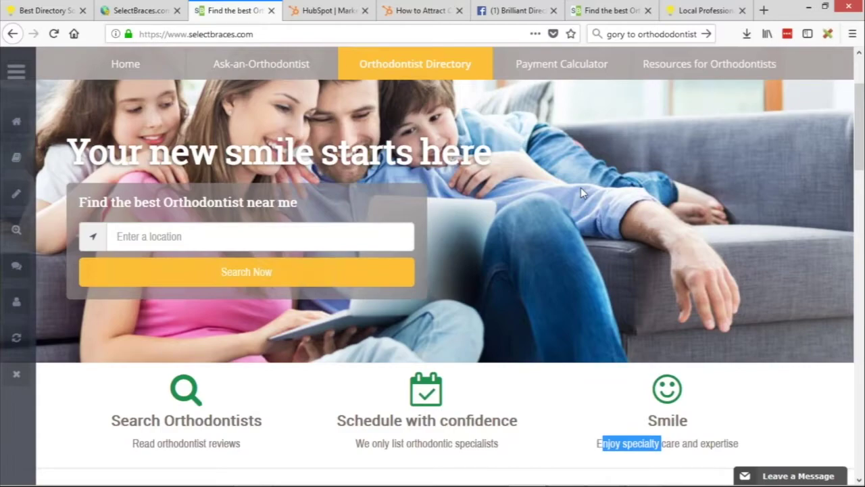
Duplicate the site admin's browser tab and open the Design Settings in the duplicate
right_click(112, 5)
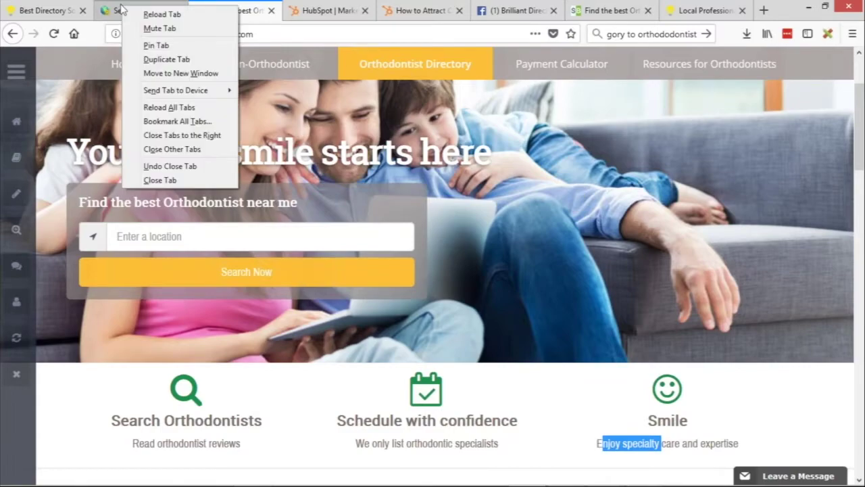
left_click(163, 58)
left_click_drag(699, 8, 232, 11)
left_click(289, 9)
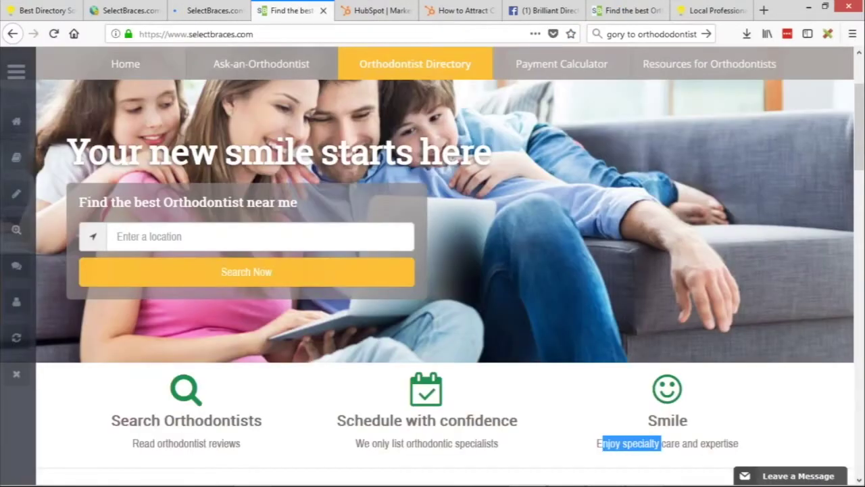
left_click(218, 13)
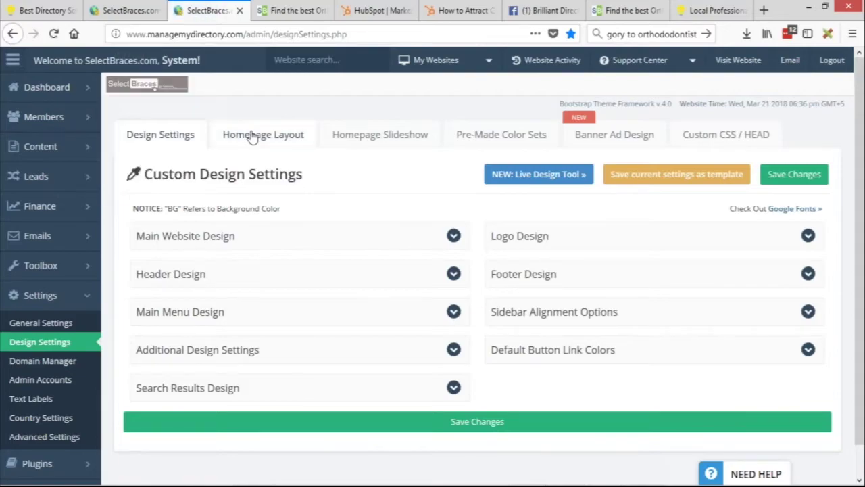
Open the Homepage Divider Settings in the Homepage Layout and set the first block's link name to Browse Directory
left_click(251, 135)
left_click(558, 233)
scroll(559, 270, "down", 2)
left_click(540, 326)
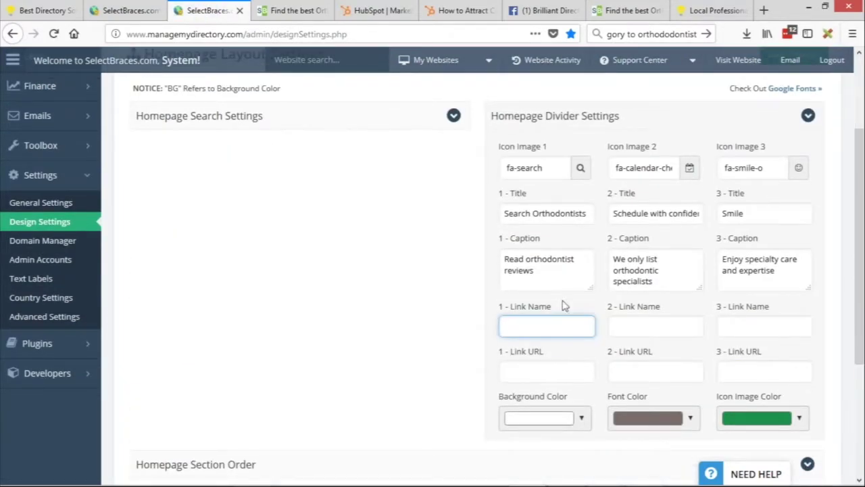
type("Br")
key("Down")
key("Return")
Copy the homepage's Orthodontist Directory link address into the first divider block's link URL, shortened to /orthodontists
left_click(304, 10)
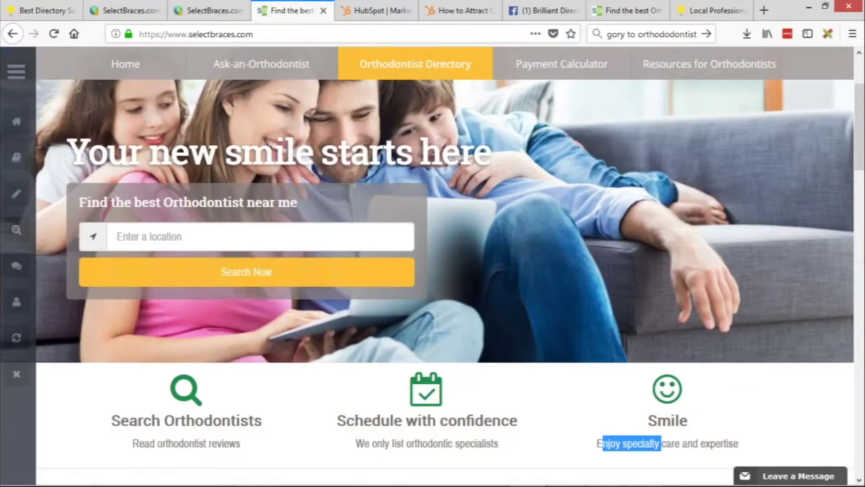
right_click(393, 67)
left_click(454, 177)
left_click(208, 10)
left_click(551, 370)
key("ctrl+v")
left_click_drag(534, 371, 448, 373)
key("BackSpace")
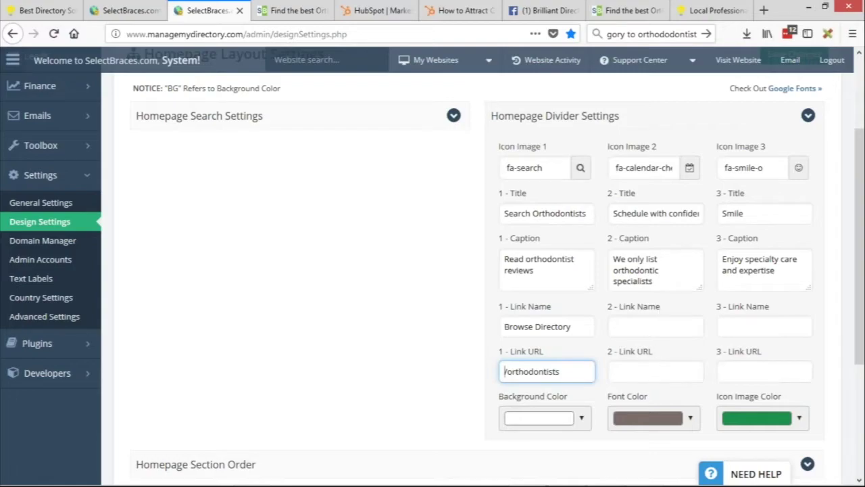
Check the homepage's divider blocks once more and save the Homepage Layout changes in the site admin
left_click(291, 10)
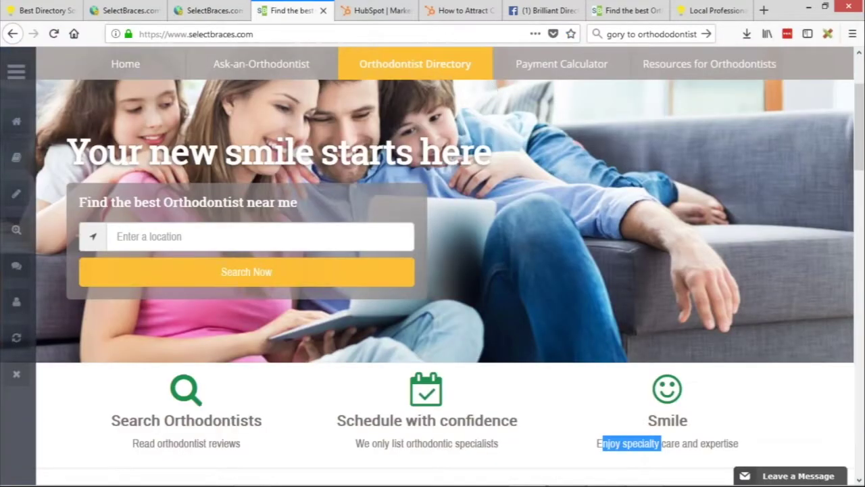
left_click(206, 11)
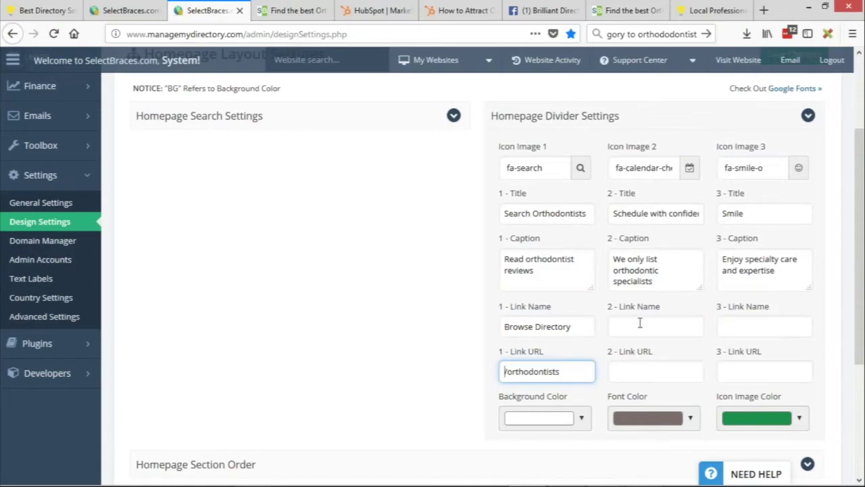
scroll(640, 323, "up", 3)
left_click(794, 174)
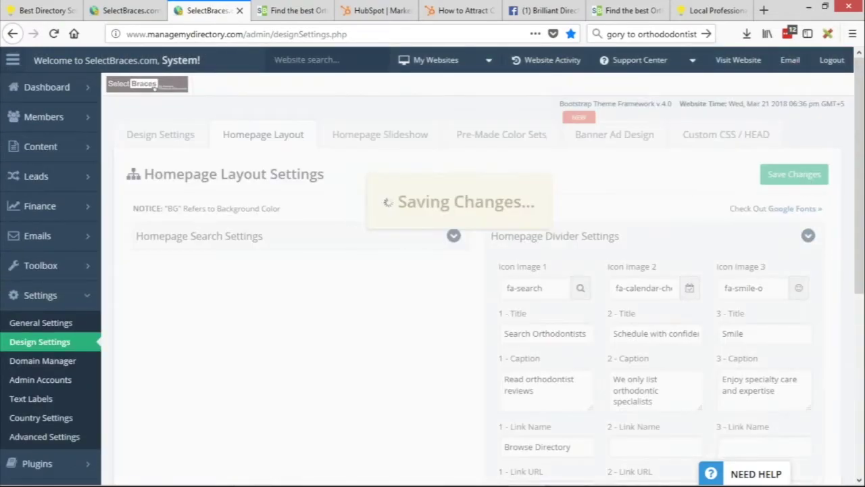
Return to the SelectBraces homepage and examine the Schedule with confidence and Smile blocks and their captions
left_click(291, 10)
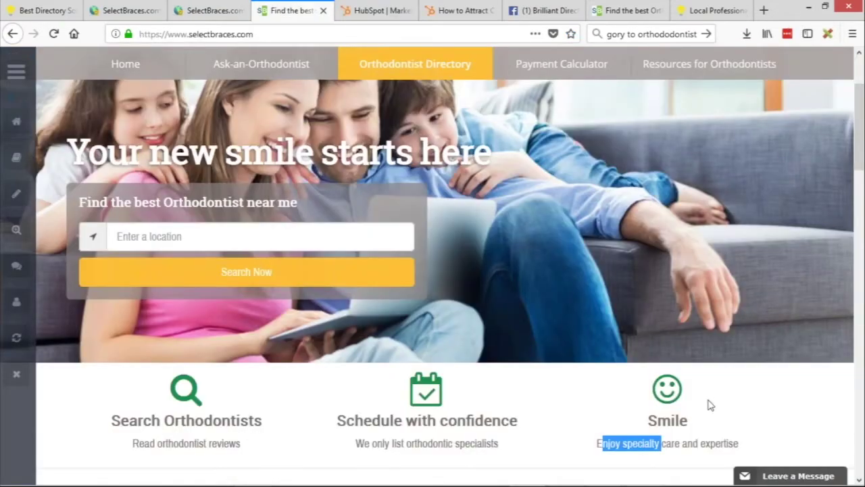
left_click(399, 406)
left_click_drag(371, 418, 397, 414)
left_click(646, 396)
scroll(498, 401, "down", 3)
left_click_drag(338, 300, 503, 303)
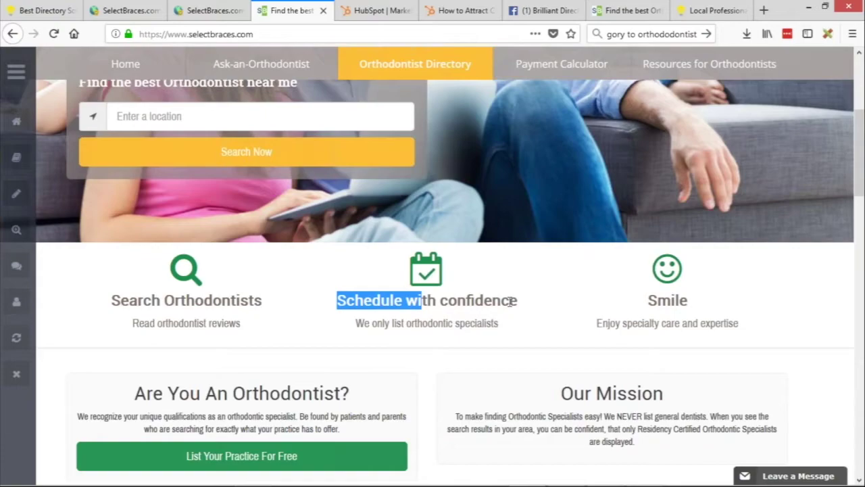
left_click(427, 323)
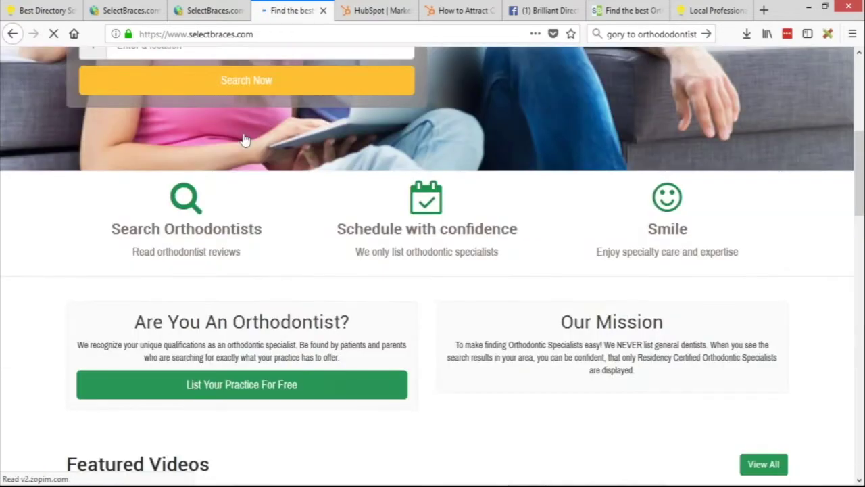
Save the homepage layout settings and reload the live homepage to check the Search Orthodontists divider column
left_click(211, 11)
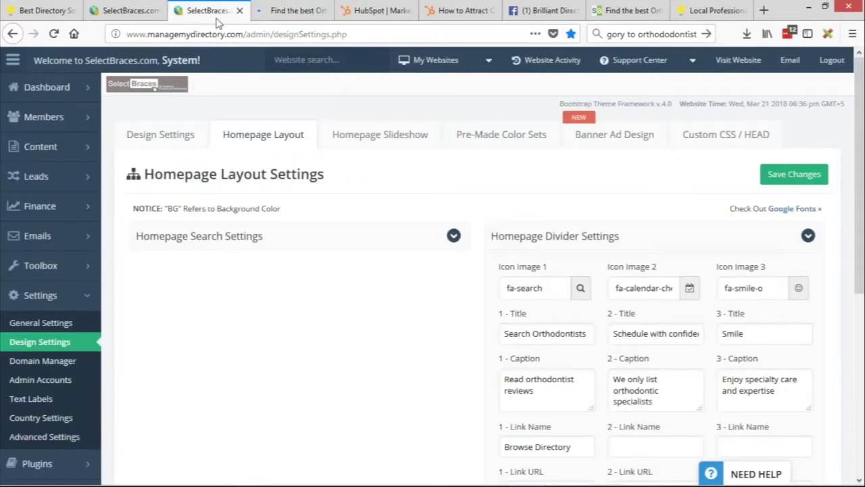
left_click(807, 175)
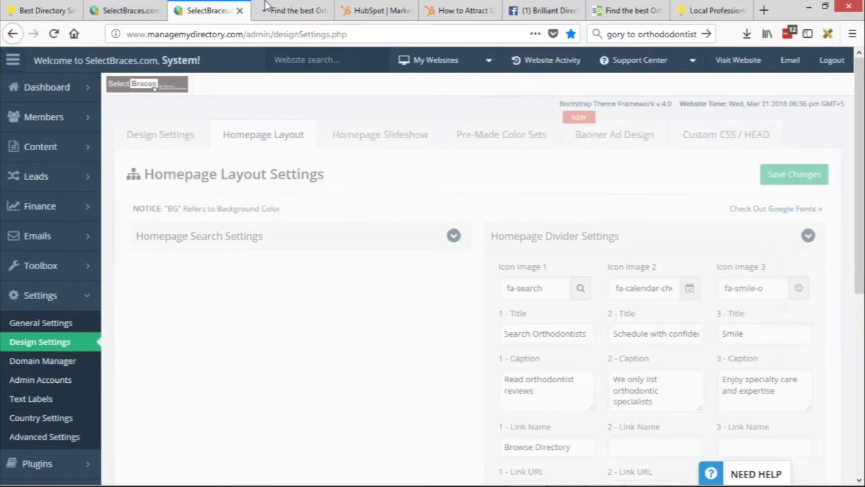
left_click(284, 10)
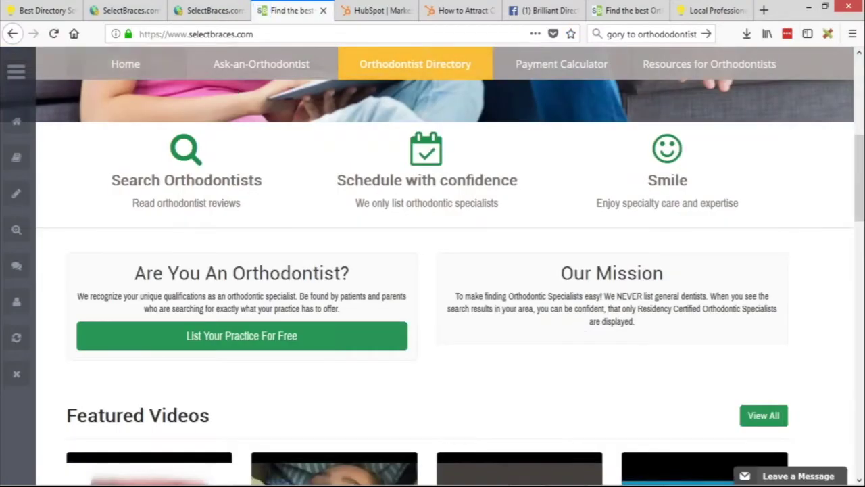
left_click(54, 34)
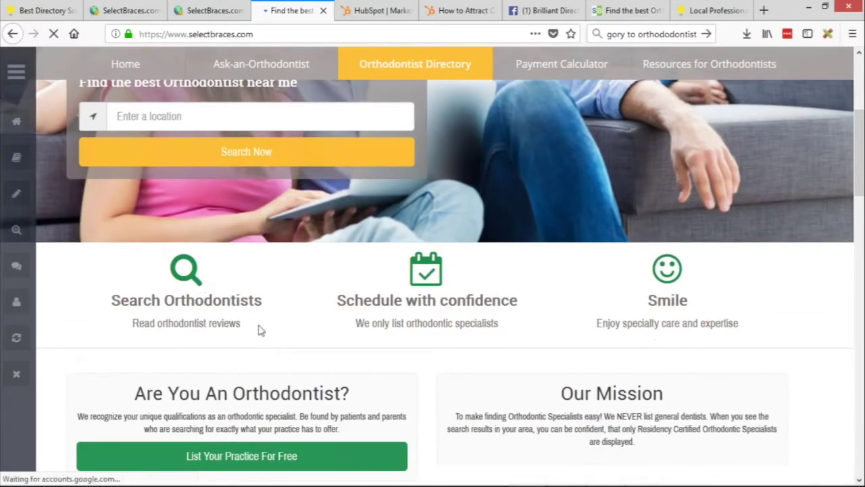
left_click_drag(257, 328, 81, 215)
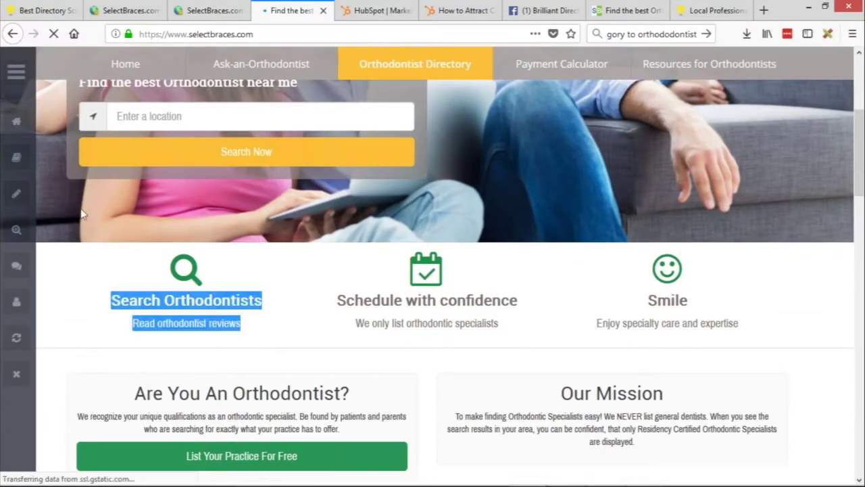
left_click(192, 302)
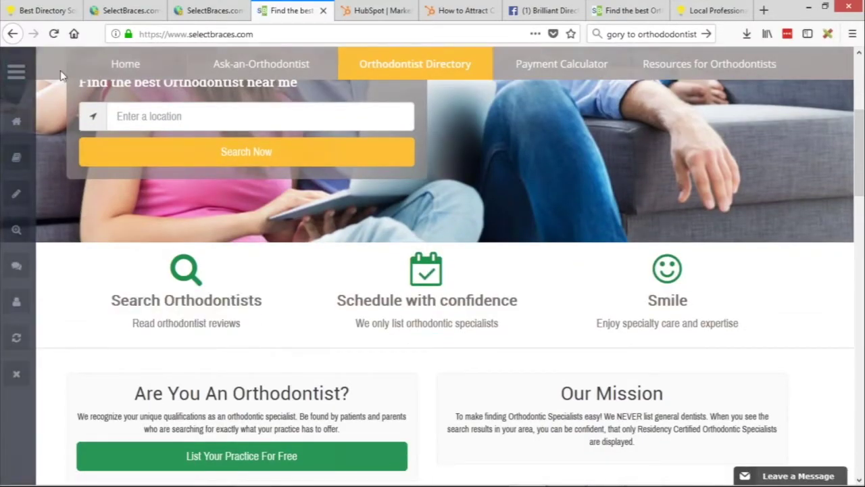
Turn on the homepage's edit mode that outlines and labels its widgets
left_click(16, 70)
left_click(50, 239)
left_click(201, 20)
Upload the JPEG image bg from the Desktop to the website's image library and return to all images
left_click(129, 13)
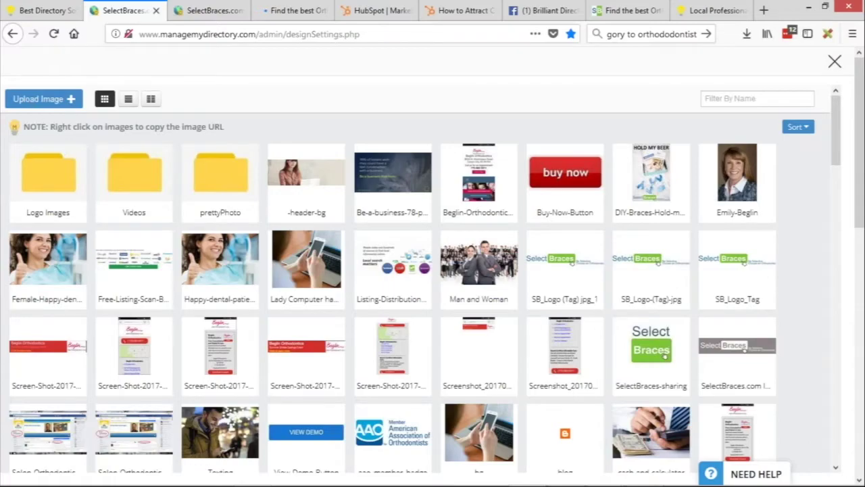
left_click(24, 101)
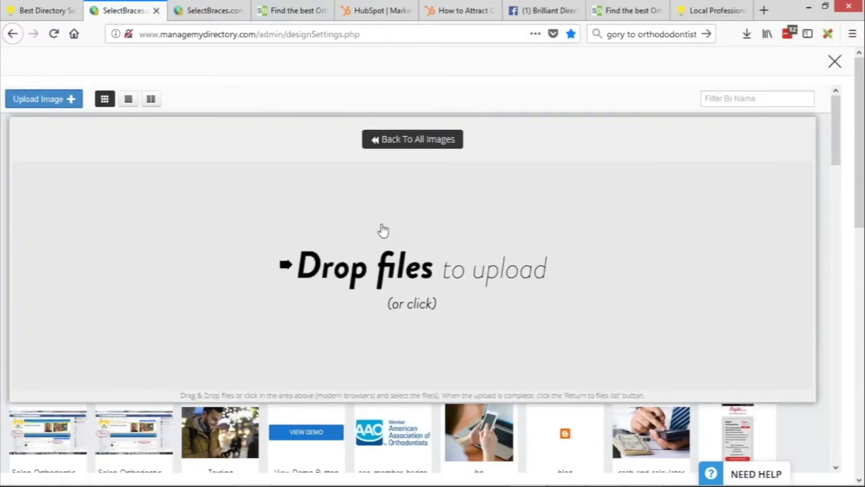
left_click(378, 228)
left_click(61, 88)
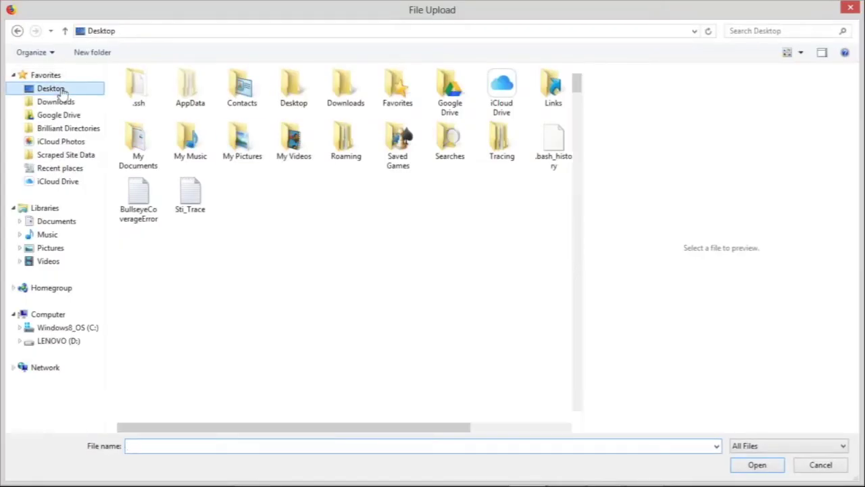
left_click_drag(579, 399, 406, 58)
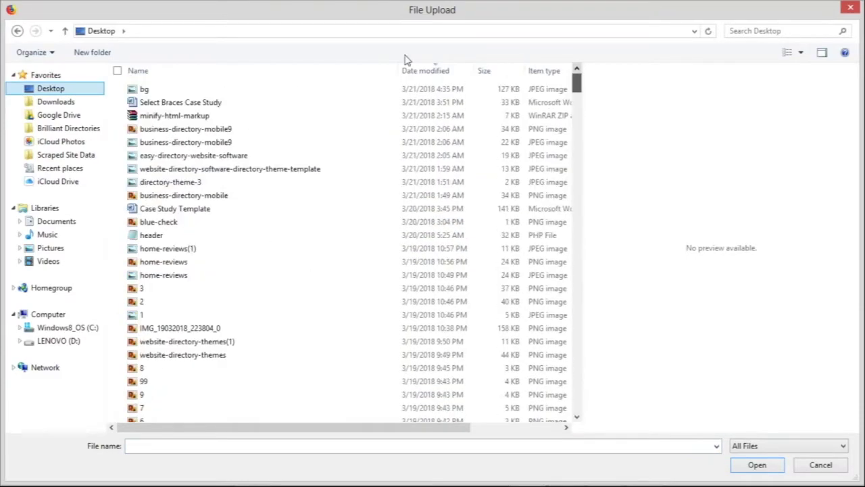
double_click(138, 88)
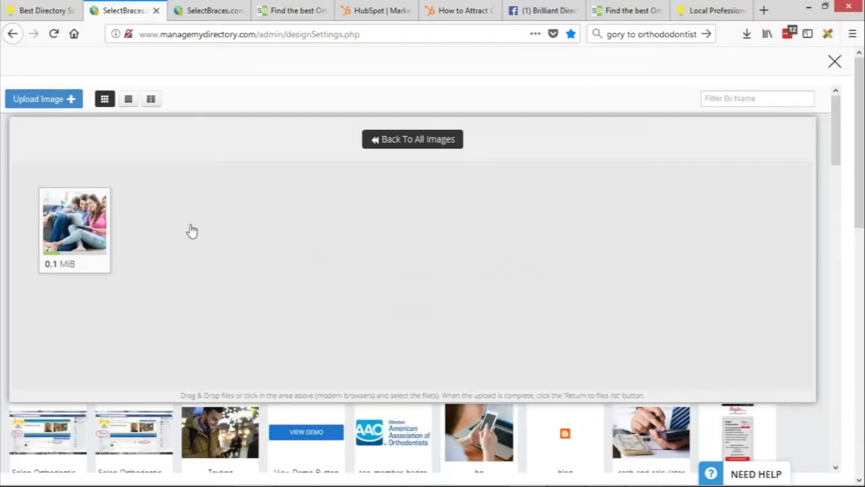
left_click(434, 150)
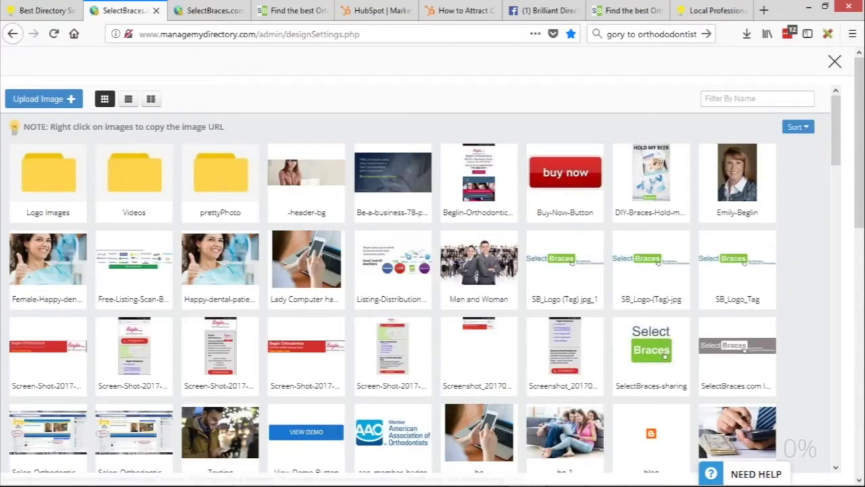
Sort the image library by date, choose bg_1 as the homepage image, and save the layout settings
left_click(804, 130)
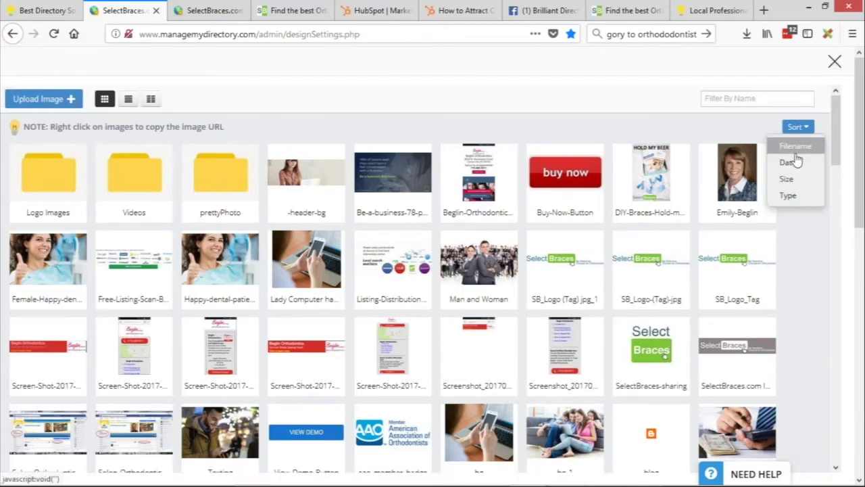
left_click(788, 163)
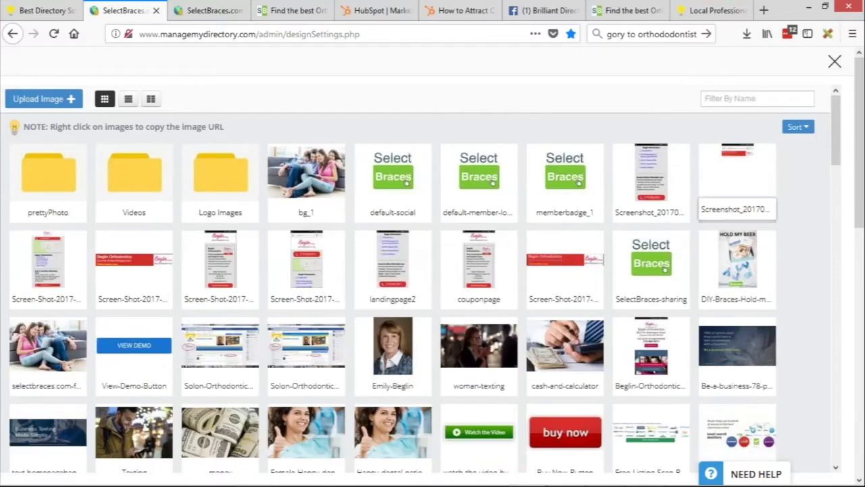
left_click(315, 163)
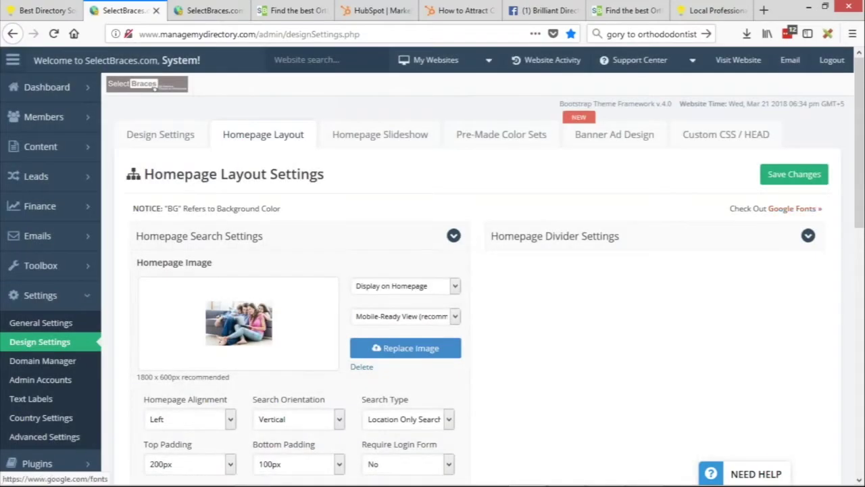
left_click(796, 180)
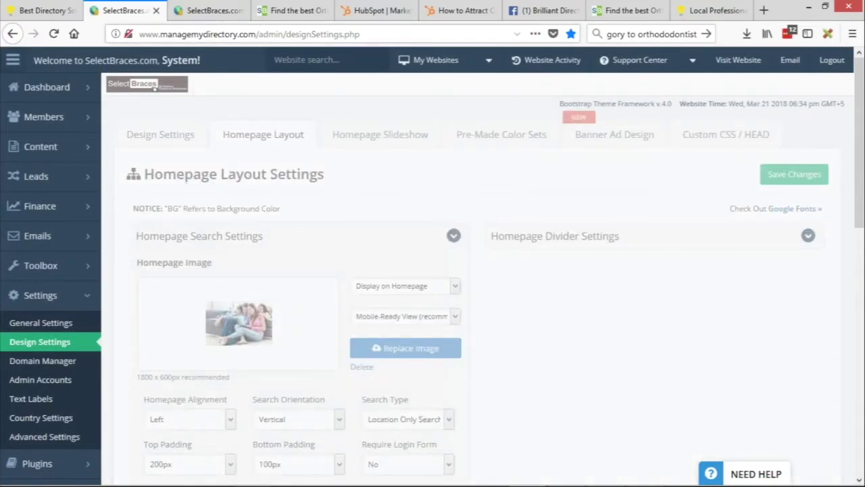
Copy the first divider link name, Browse Directory, from the duplicate settings page into the Homepage Divider Settings here
left_click(207, 17)
scroll(595, 410, "down", 2)
scroll(595, 410, "down", 1)
triple_click(540, 326)
key("ctrl+c")
left_click(102, 12)
left_click(586, 238)
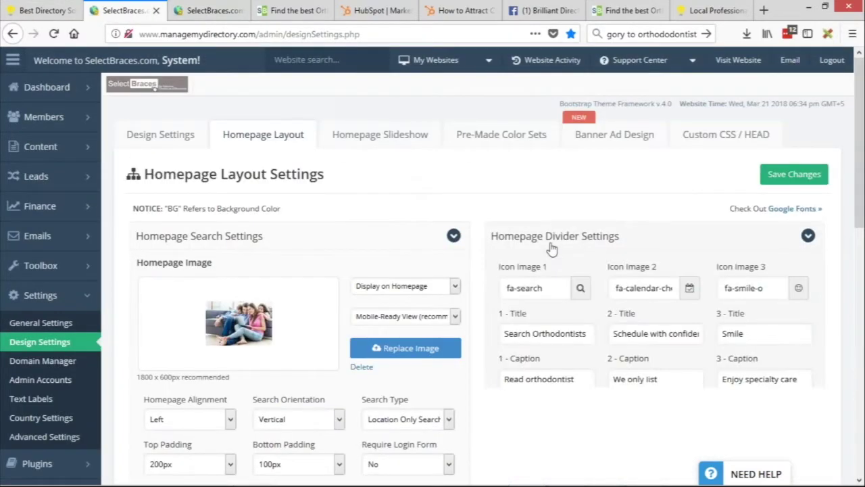
scroll(586, 270, "down", 3)
left_click(543, 323)
key("ctrl+v")
Set the first divider column's link URL to /orthodontists, save the changes, and close the duplicate settings page
left_click(548, 371)
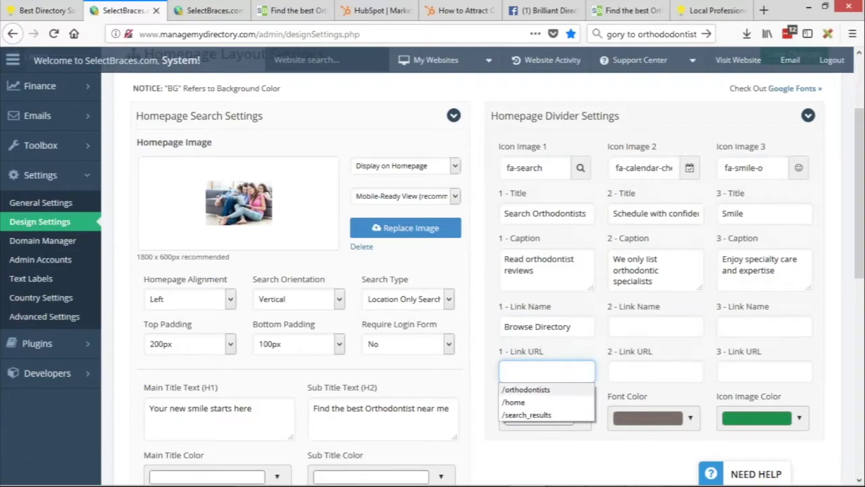
left_click(529, 390)
scroll(619, 217, "up", 3)
left_click(804, 174)
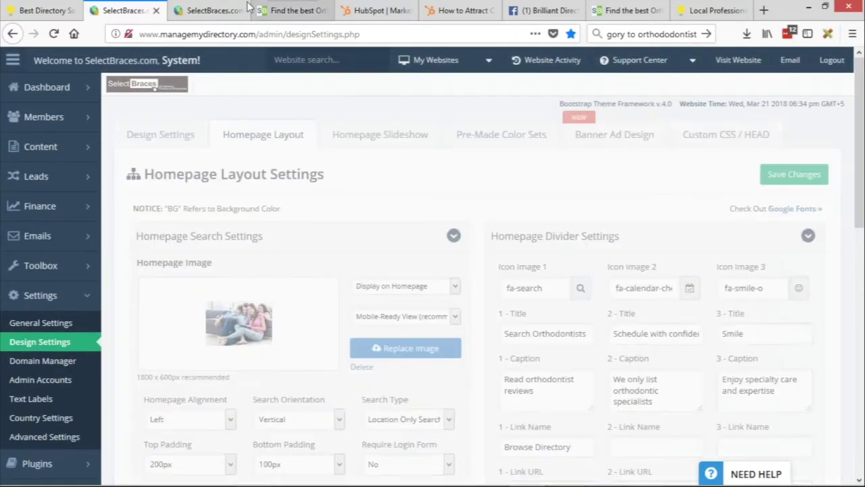
middle_click(210, 8)
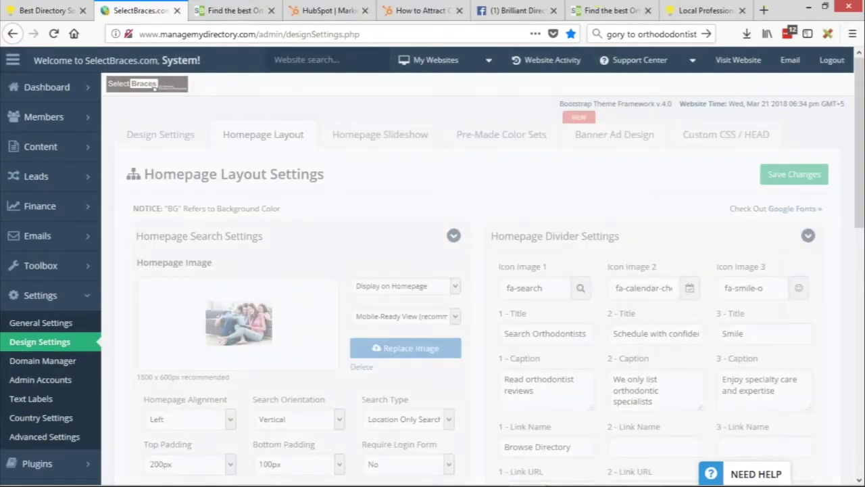
Open the Bootstrap Theme - Homepage - Hero Divider widget from the homepage and examine its customized widget entry
left_click(229, 10)
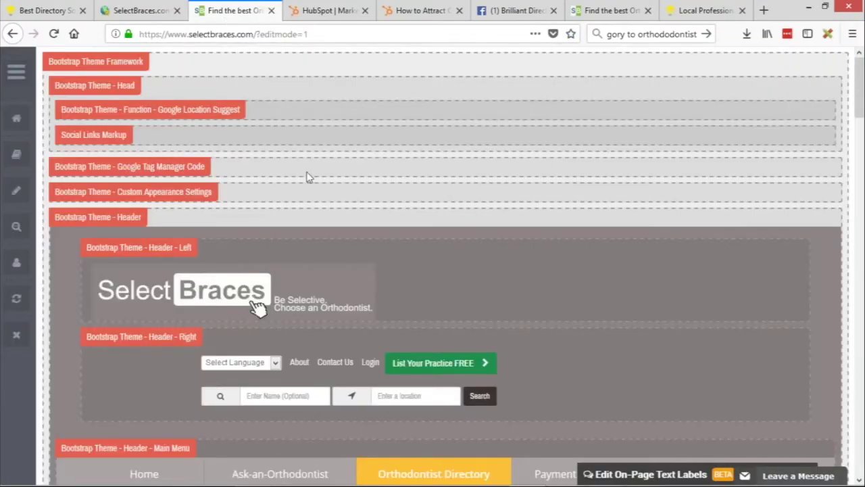
scroll(306, 177, "down", 10)
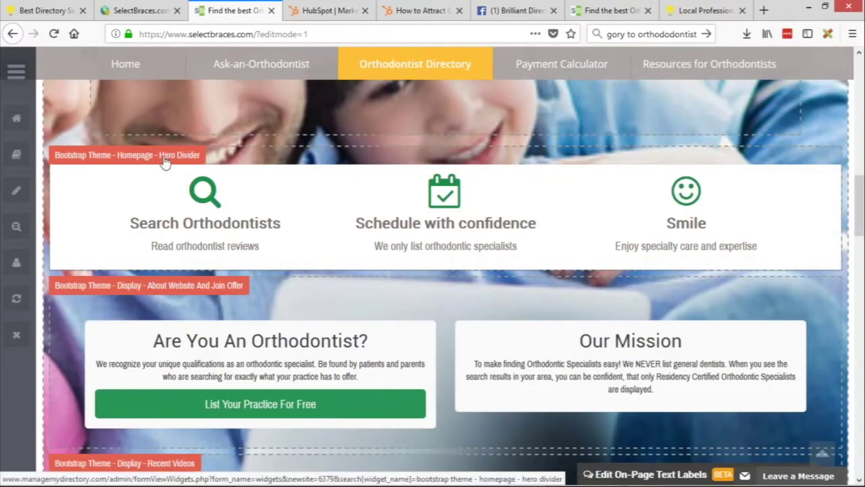
middle_click(196, 160)
key("ctrl+Tab")
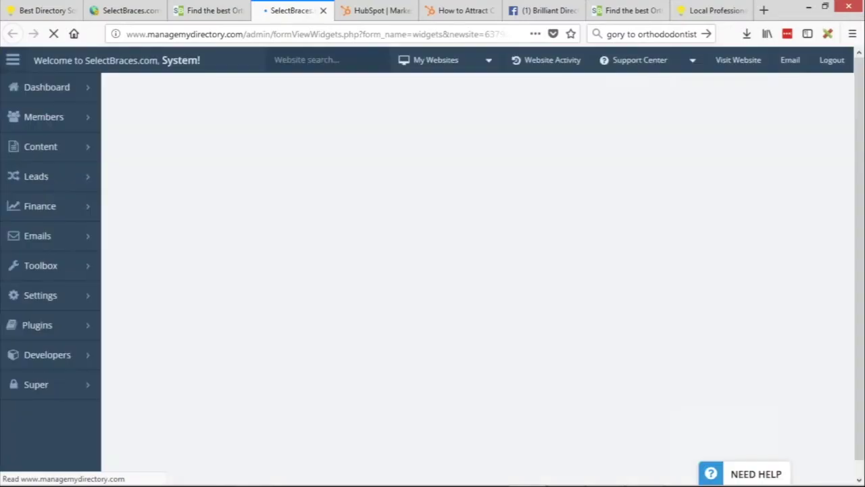
left_click_drag(519, 273, 392, 273)
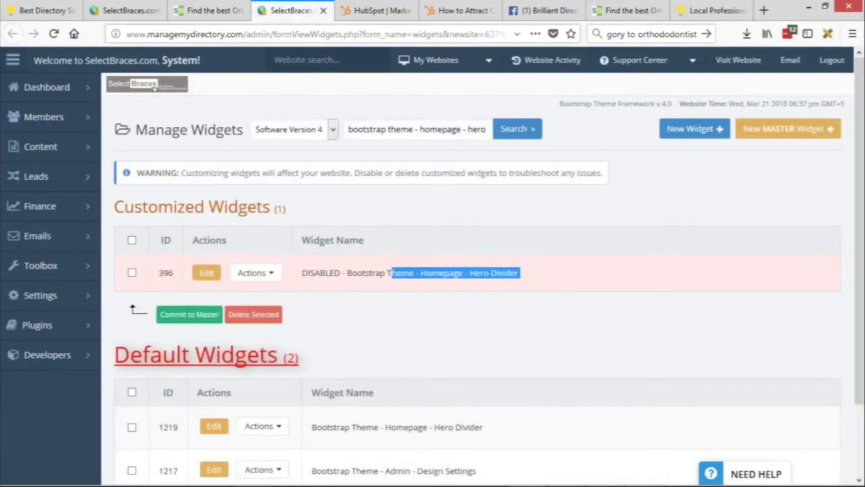
Turn off the homepage's widget outlines and review the three hero divider columns, from Search Orthodontists to Smile
key("ctrl+shift+Tab")
left_click(17, 226)
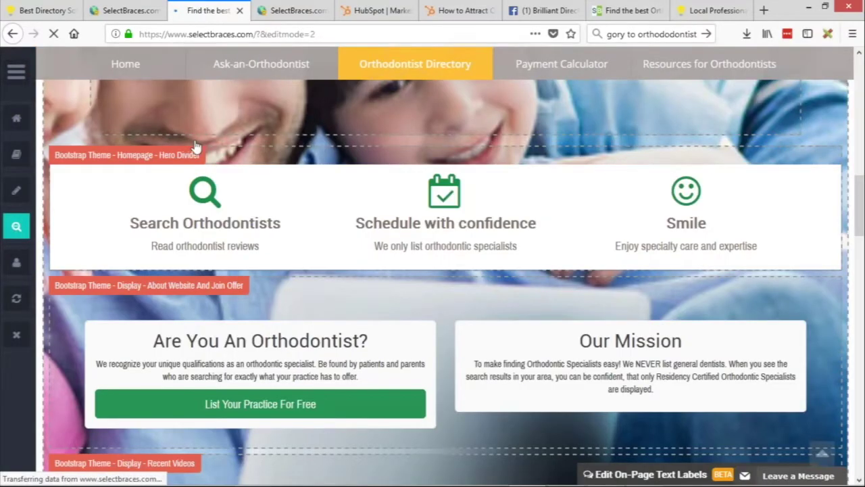
scroll(338, 147, "down", 4)
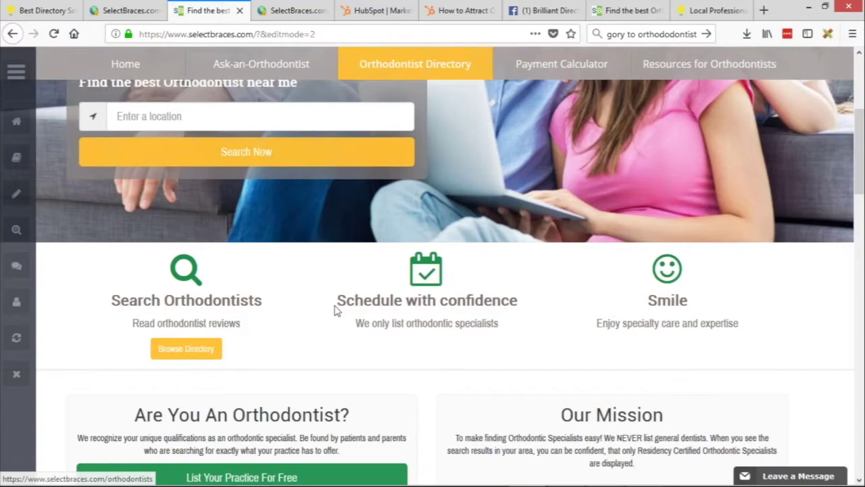
left_click_drag(501, 288, 529, 301)
left_click_drag(647, 306, 711, 297)
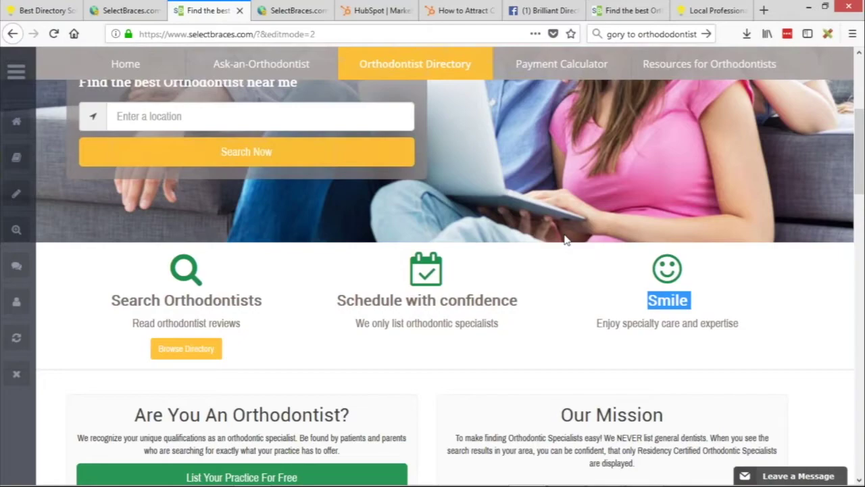
left_click(558, 240)
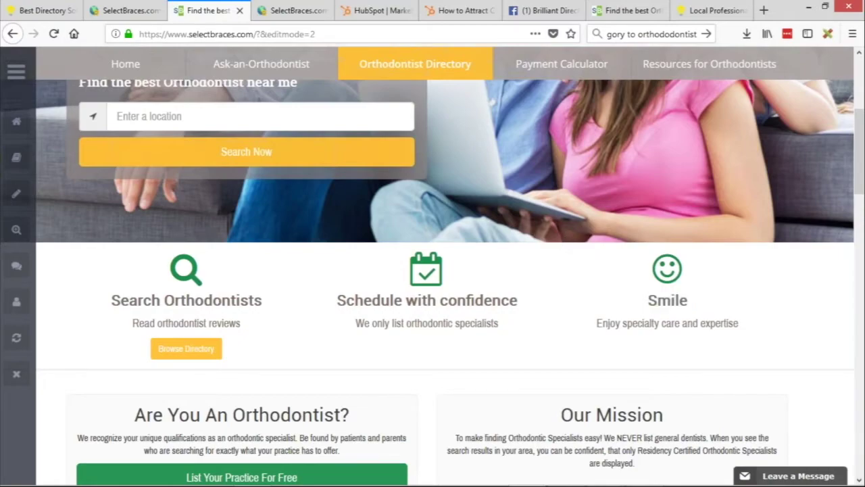
double_click(669, 302)
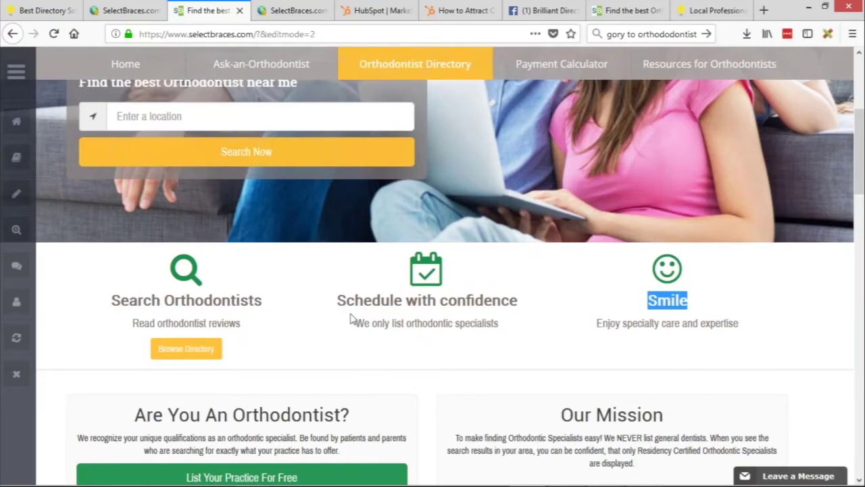
Open the site's /reviews page and look through the Recent Member Reviews list
left_click_drag(256, 33, 318, 34)
type("review")
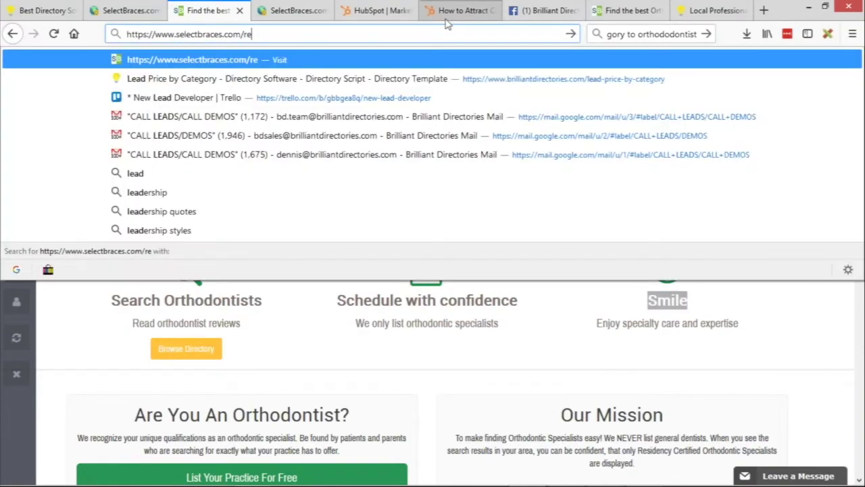
type("s")
key("Return")
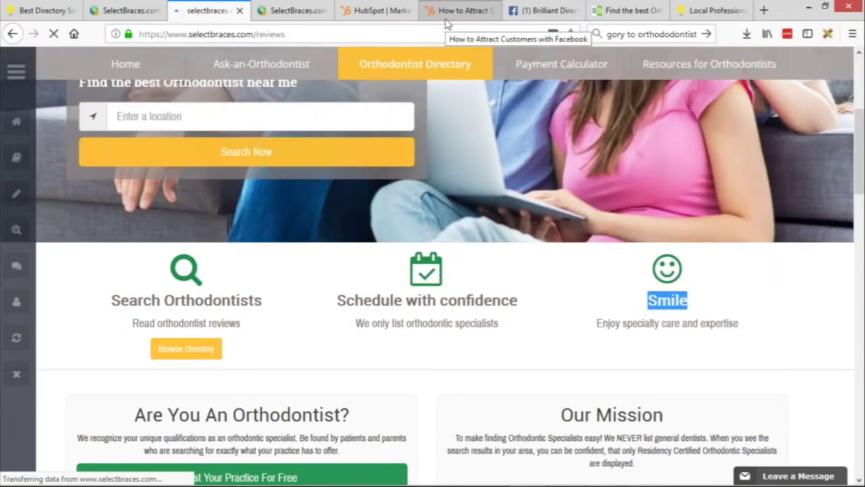
scroll(423, 241, "down", 5)
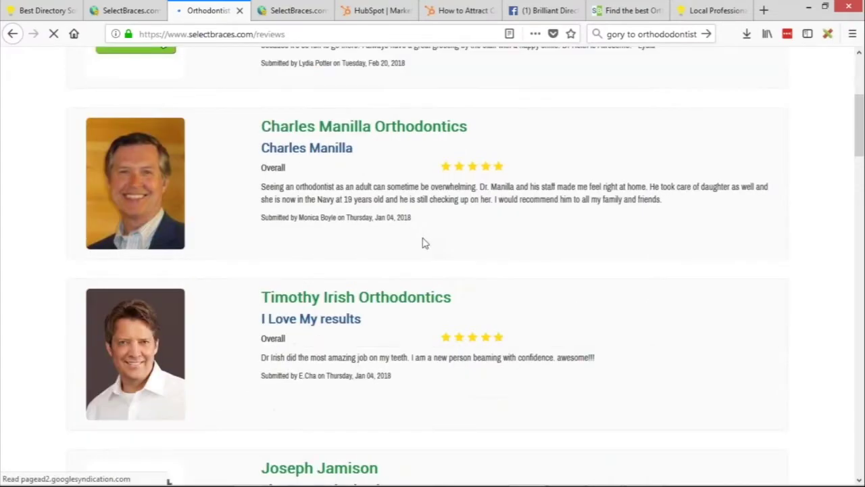
scroll(510, 250, "down", 4)
scroll(511, 249, "up", 8)
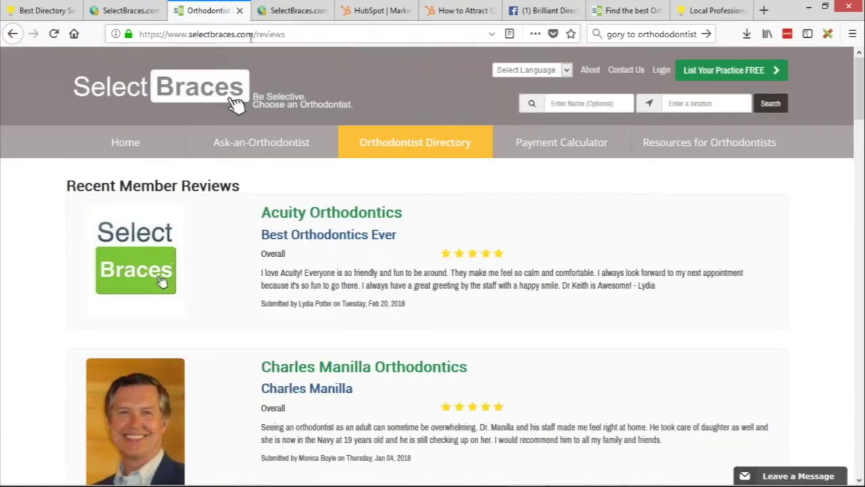
left_click_drag(252, 34, 305, 30)
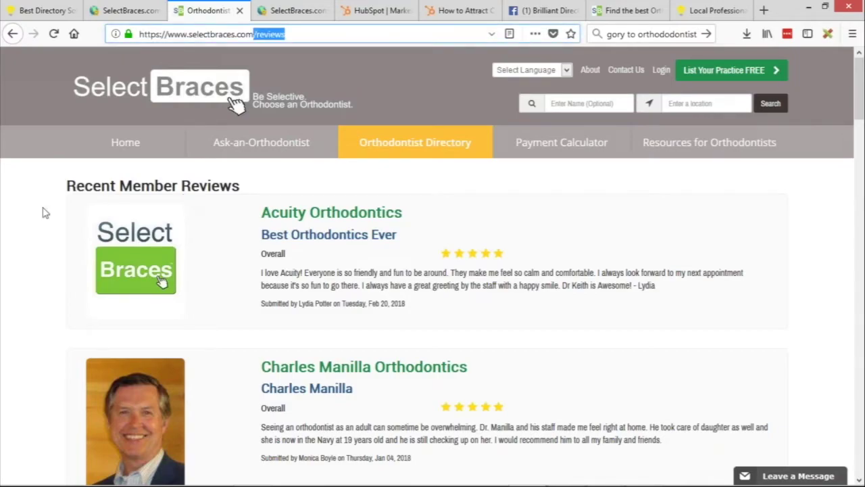
left_click_drag(70, 185, 242, 186)
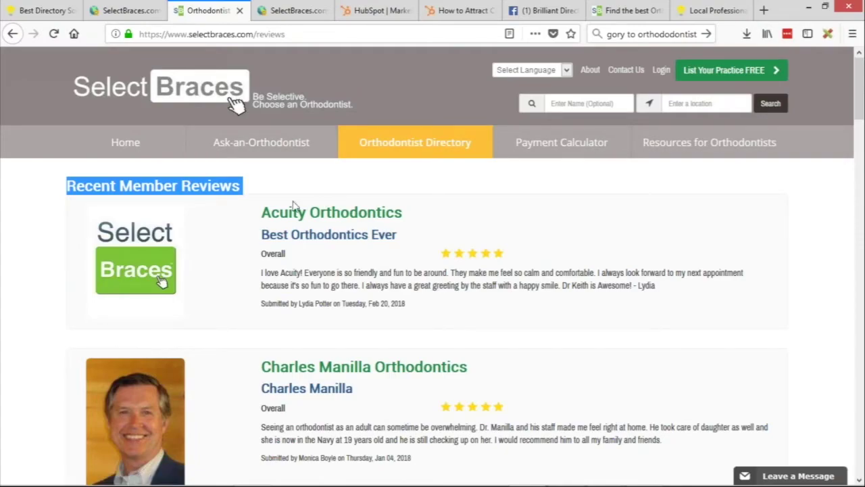
In the homepage divider settings, set the second column's title to "Read Reviews" and its caption to "Read reviews to find trusted orthodontists"
left_click(130, 10)
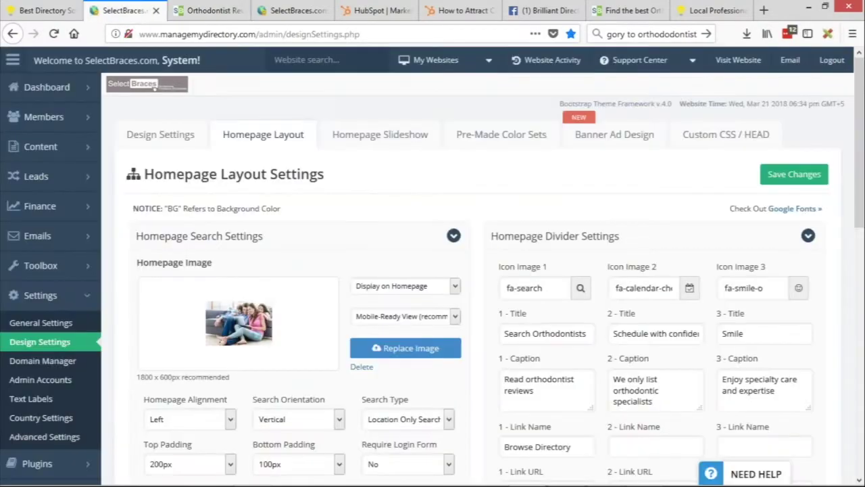
scroll(656, 332, "down", 3)
triple_click(644, 215)
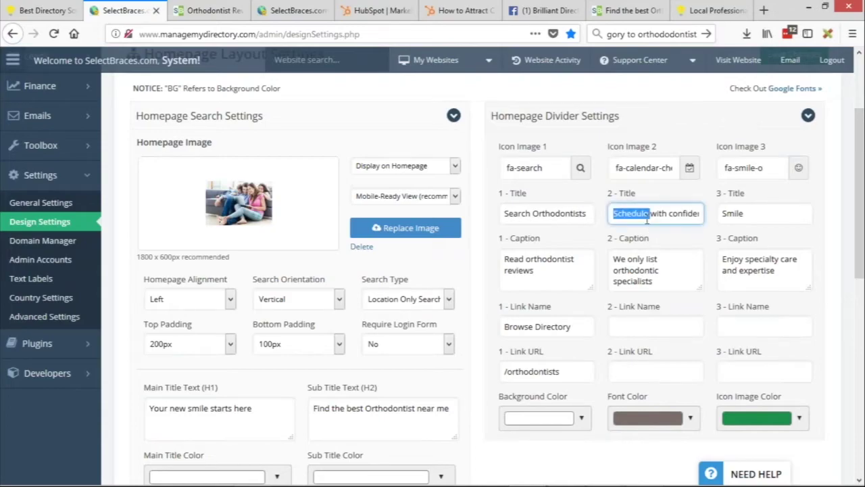
type("Read Reviews")
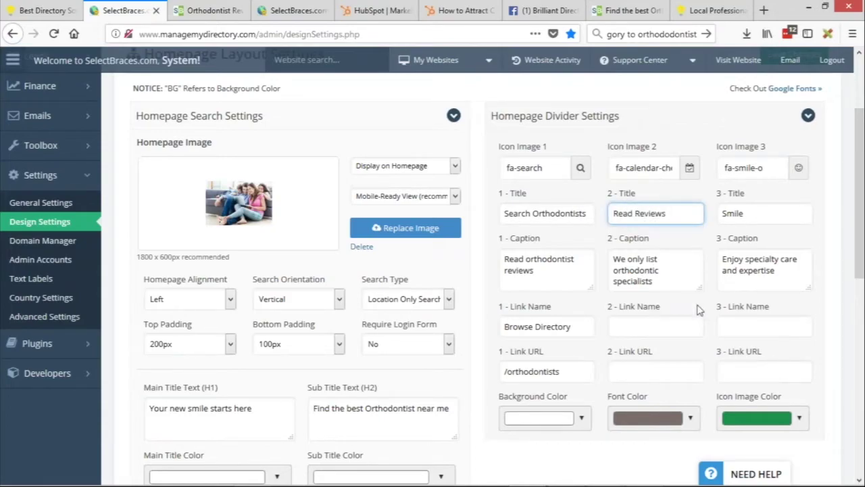
left_click_drag(700, 287, 609, 244)
type("Read reviews to find trusted")
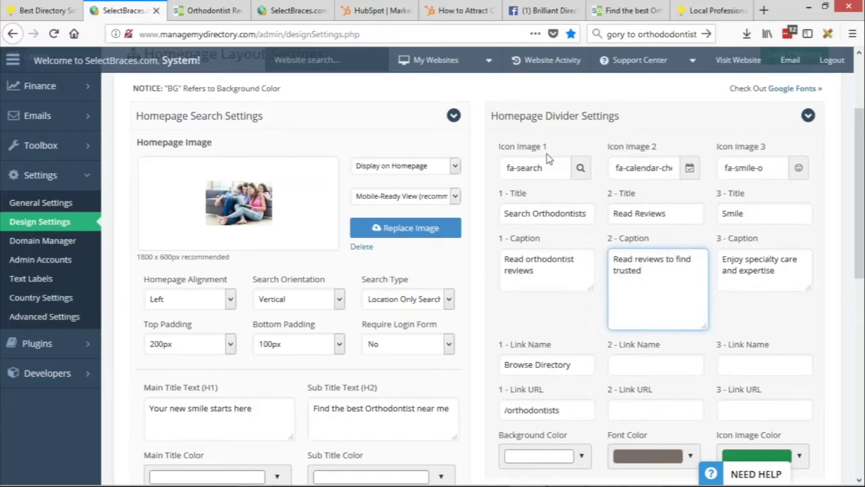
type(" orthodontists")
Set the second divider column's link name to "Orthodontist Reviews" and its link URL to /reviews
left_click(669, 368)
type("Orthodonti")
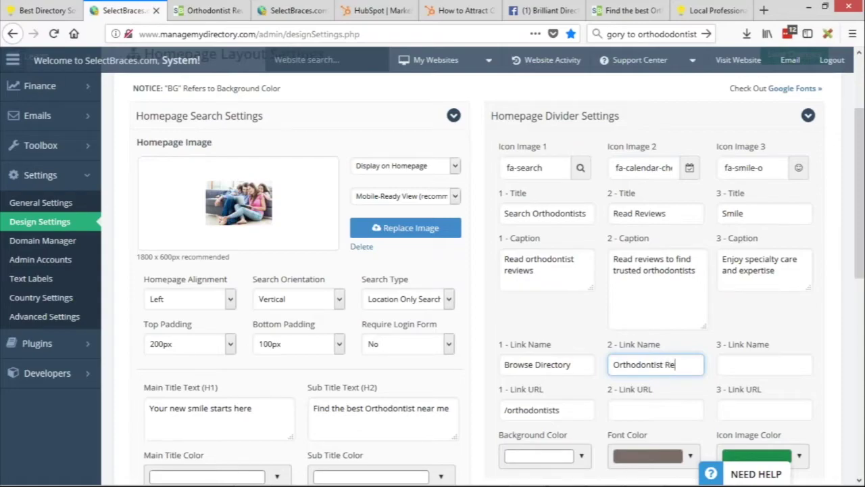
key("Tab")
key("Tab")
key("Tab")
type("/reviews")
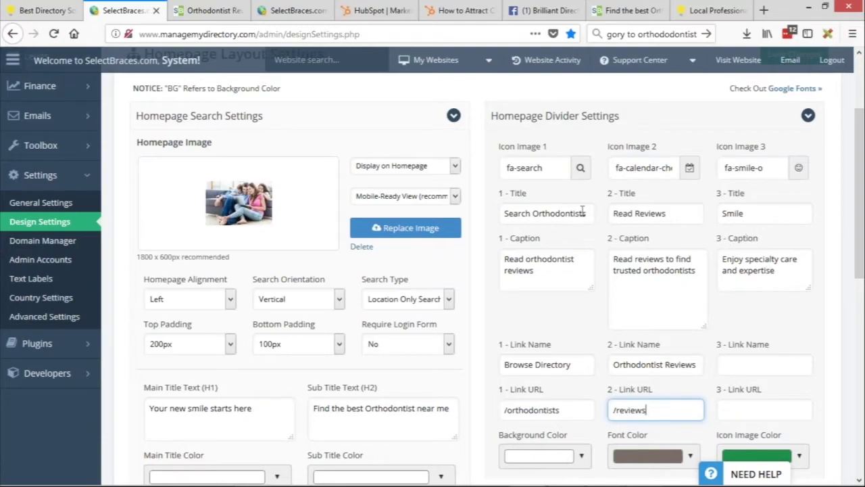
Set the third divider column's title to "Free Matching Service" and its caption to "Allow our team to connect your with top orthodontists"
left_click_drag(743, 214, 721, 215)
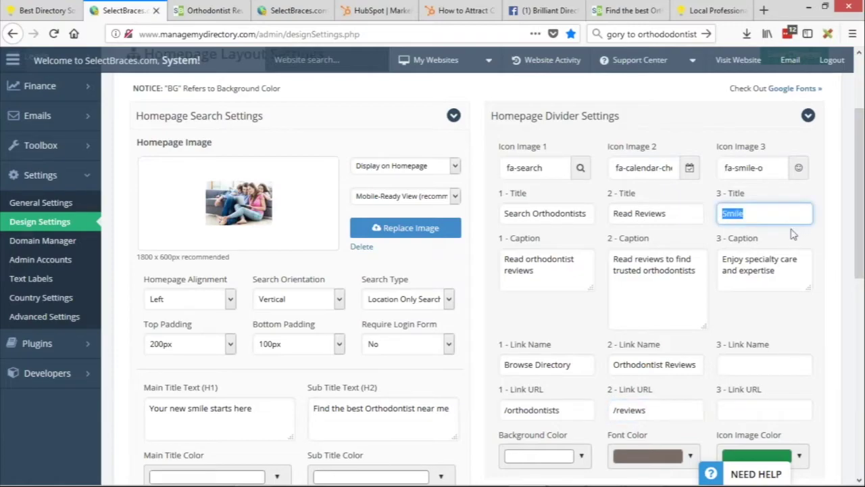
type("Fe")
key("BackSpace")
type("ree Matching Servic")
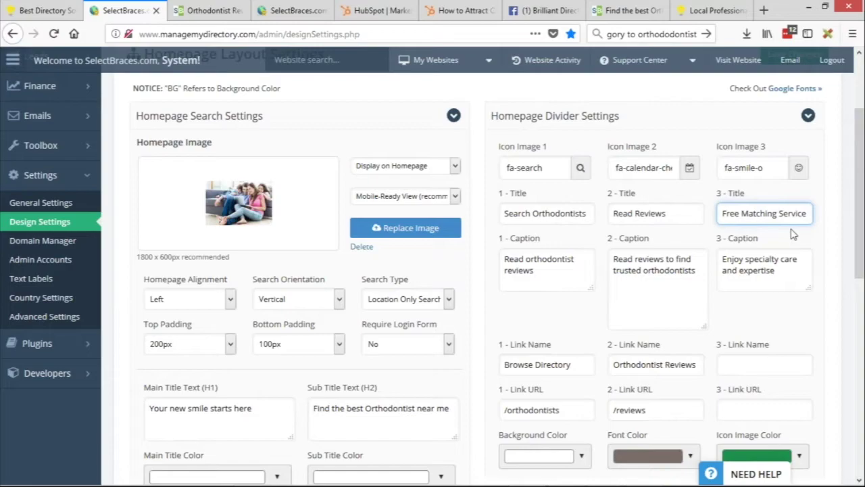
left_click_drag(784, 284, 721, 259)
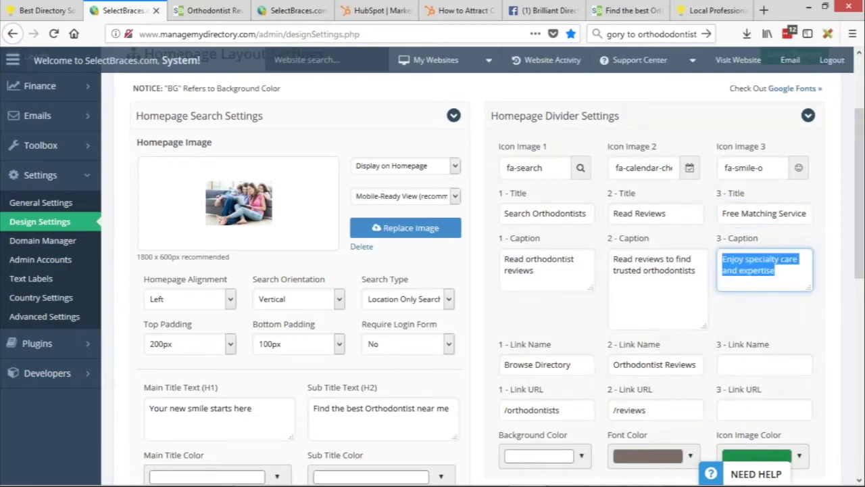
type("Allow our team ")
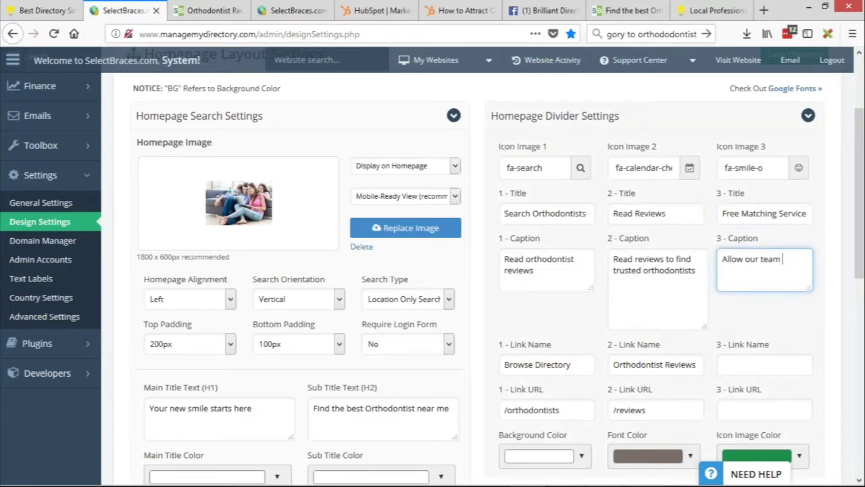
type("to connect your with top")
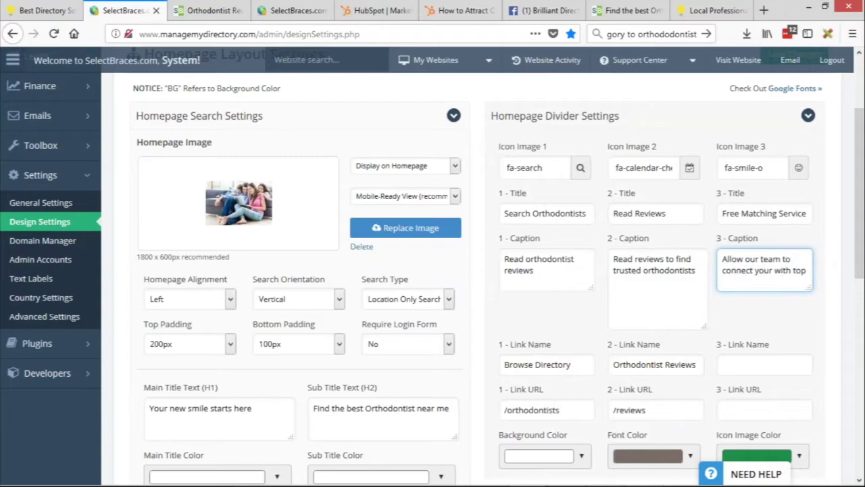
type(" orthodontists")
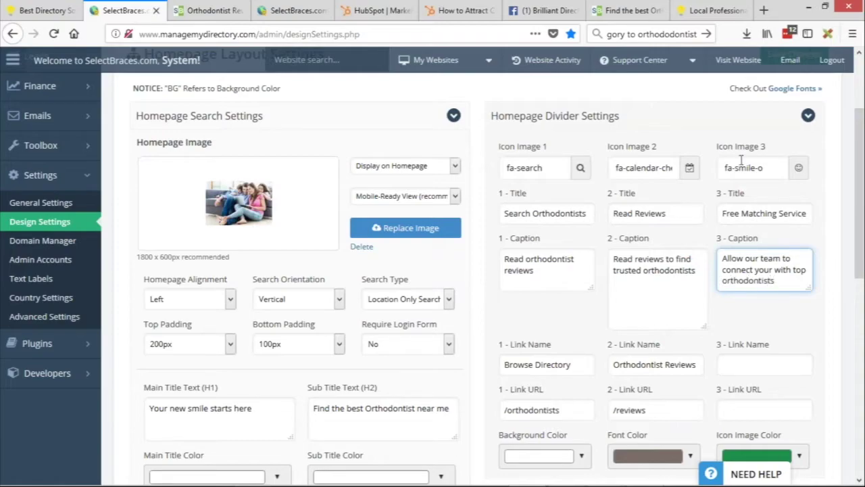
Open the site's /getmatched page to review its contact form, and copy the page's path
left_click(206, 10)
double_click(271, 33)
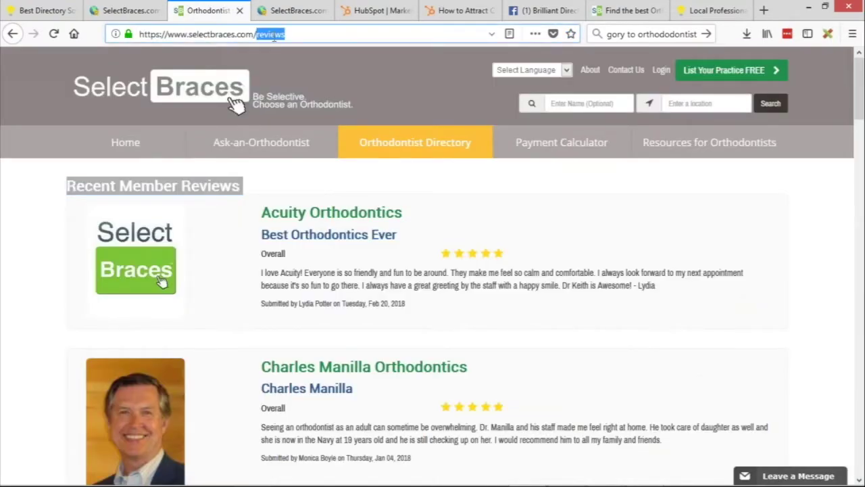
type("getmatched")
key("Return")
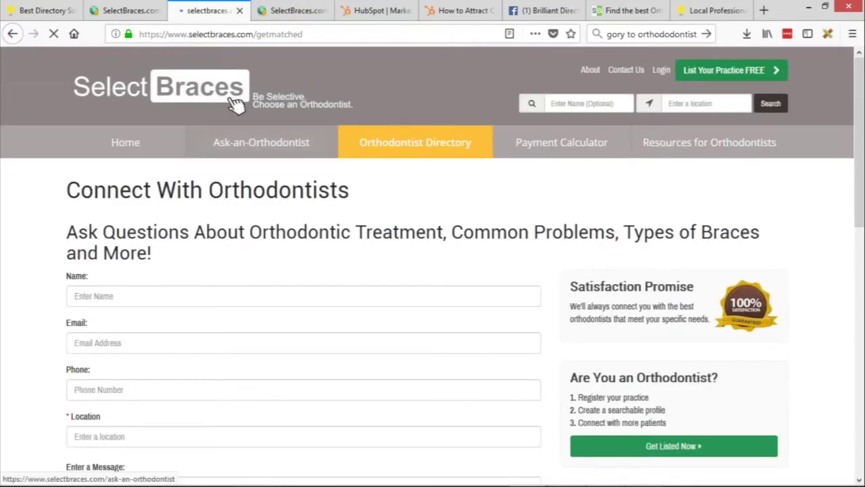
scroll(317, 283, "down", 5)
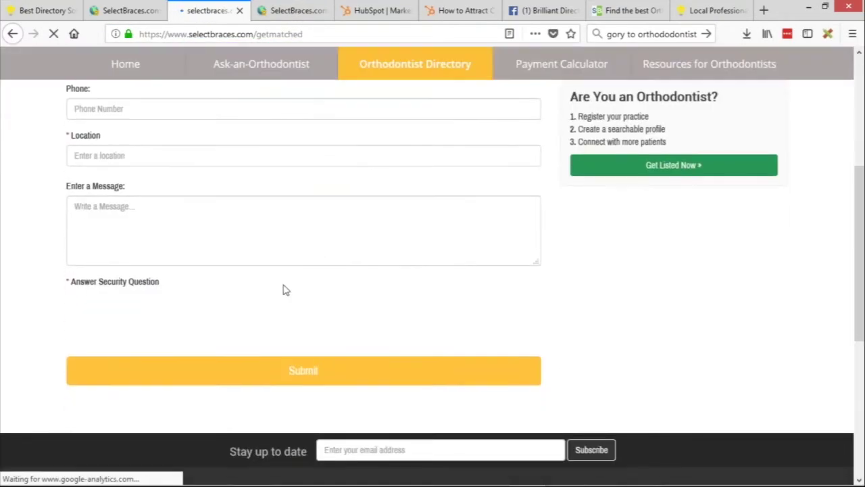
scroll(284, 289, "up", 4)
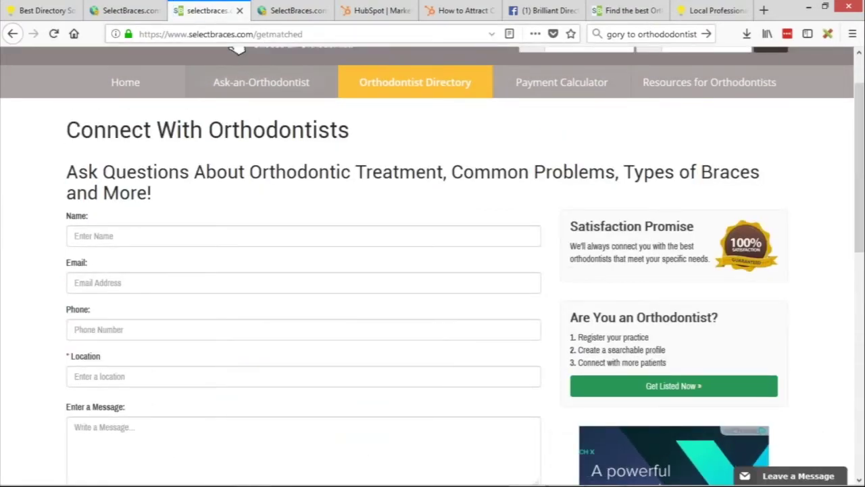
left_click_drag(254, 32, 317, 28)
key("ctrl+c")
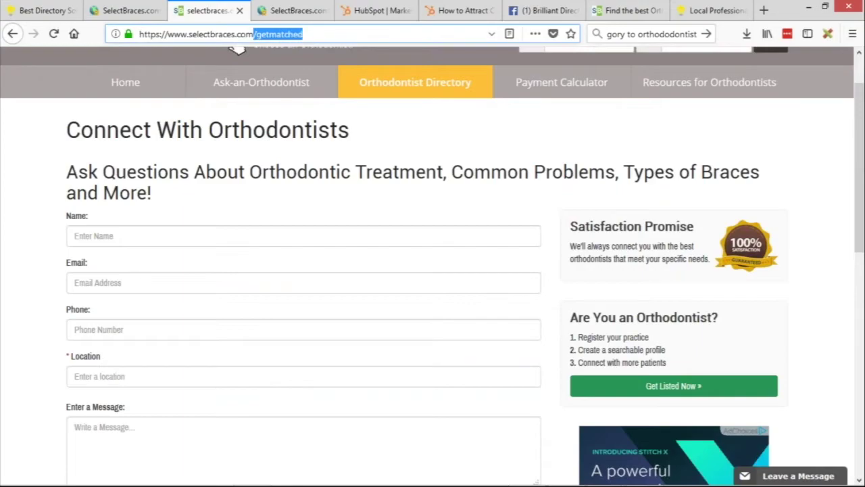
Set the third divider column's link URL to /getmatched and its link name to "Orthodontist Referals"
left_click(125, 10)
left_click(759, 409)
key("ctrl+v")
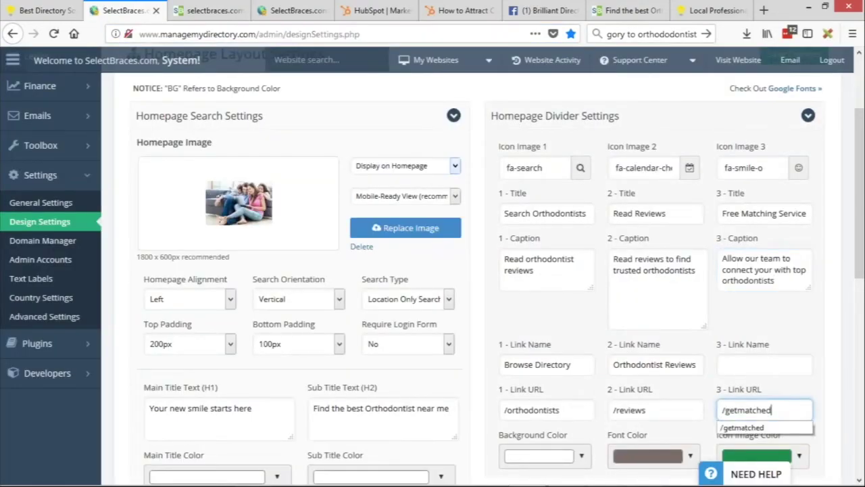
left_click(746, 362)
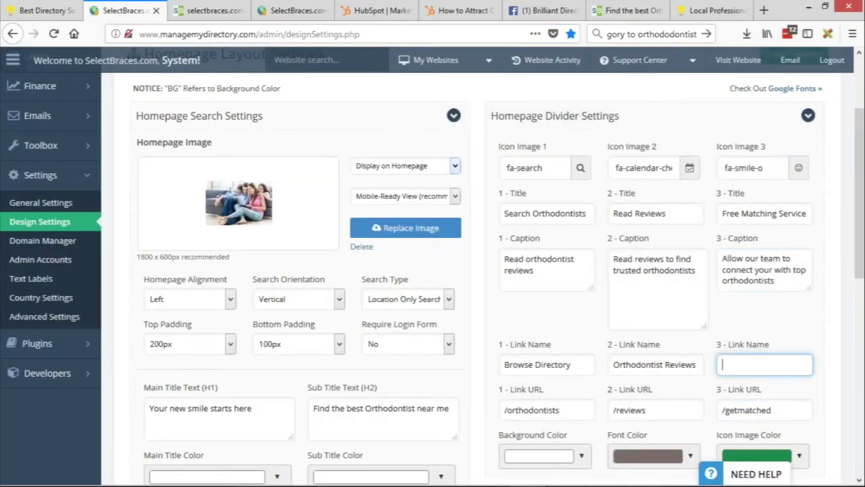
type("Orthodontist Referals")
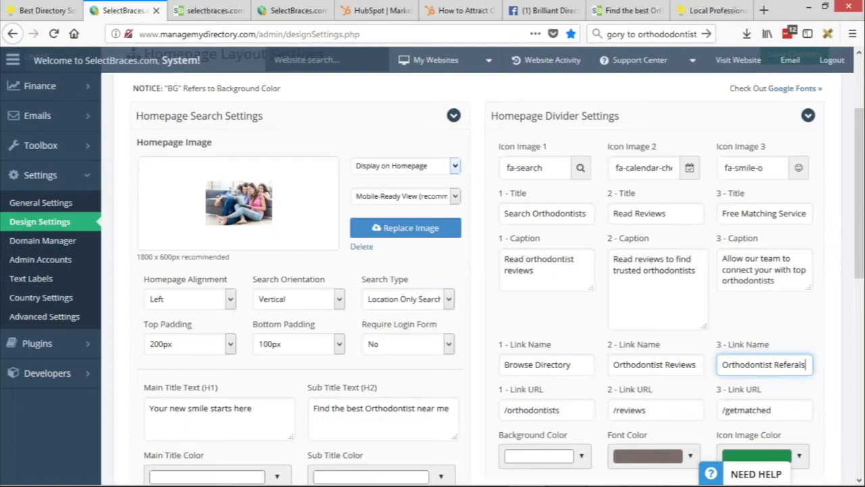
left_click(795, 366)
double_click(775, 365)
left_click(770, 364)
Save the homepage layout settings and open the site's homepage to review the hero area and divider columns
scroll(770, 365, "down", 1)
scroll(770, 364, "up", 3)
left_click(782, 175)
left_click(215, 10)
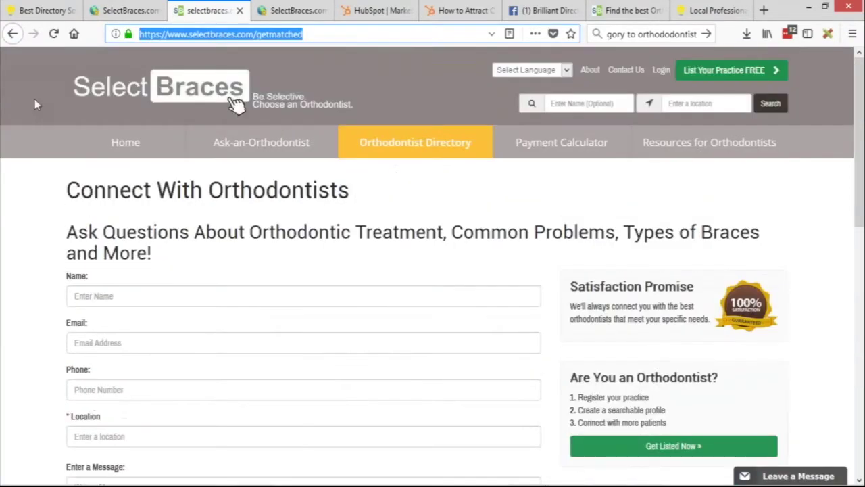
left_click(289, 102)
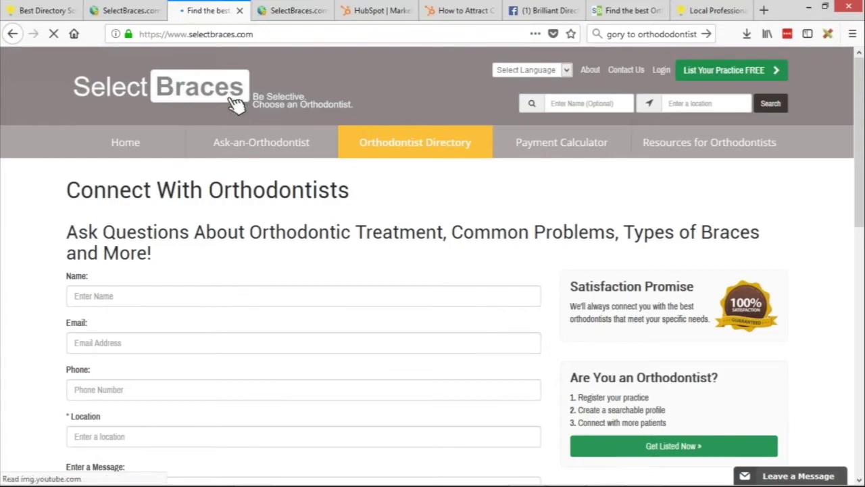
scroll(639, 284, "down", 2)
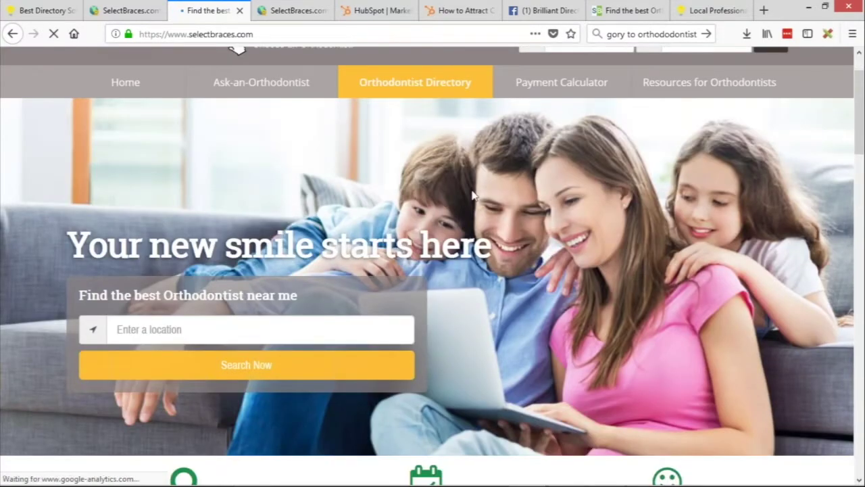
scroll(505, 196, "down", 1)
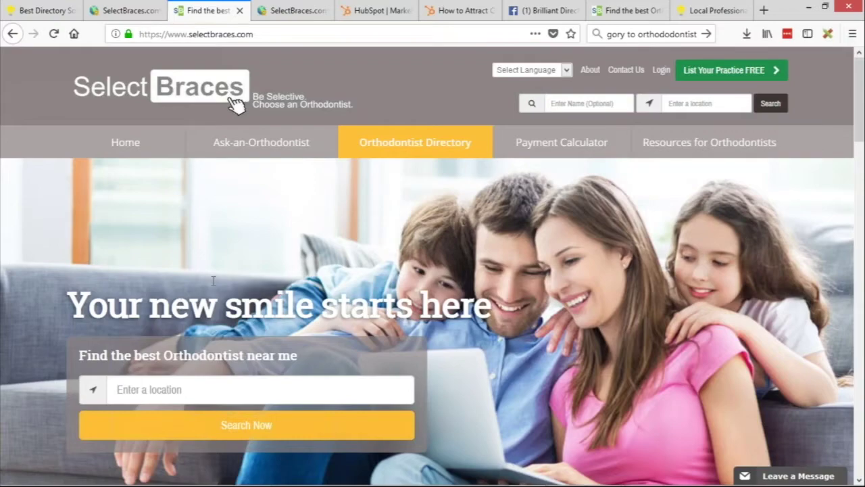
Examine the wording of the hero headline "Your new smile starts here" on the homepage
left_click_drag(68, 304, 136, 305)
left_click(194, 299)
scroll(445, 266, "down", 2)
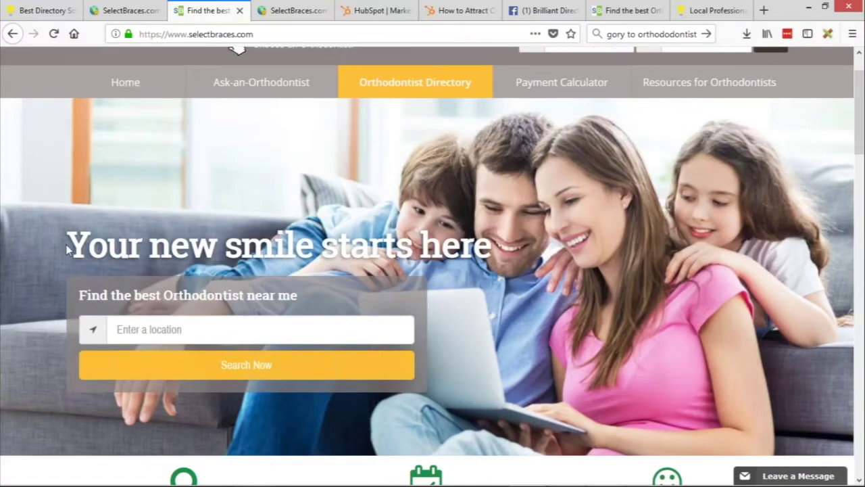
left_click_drag(65, 244, 413, 247)
left_click(347, 251)
right_click(309, 253)
left_click_drag(88, 244, 507, 247)
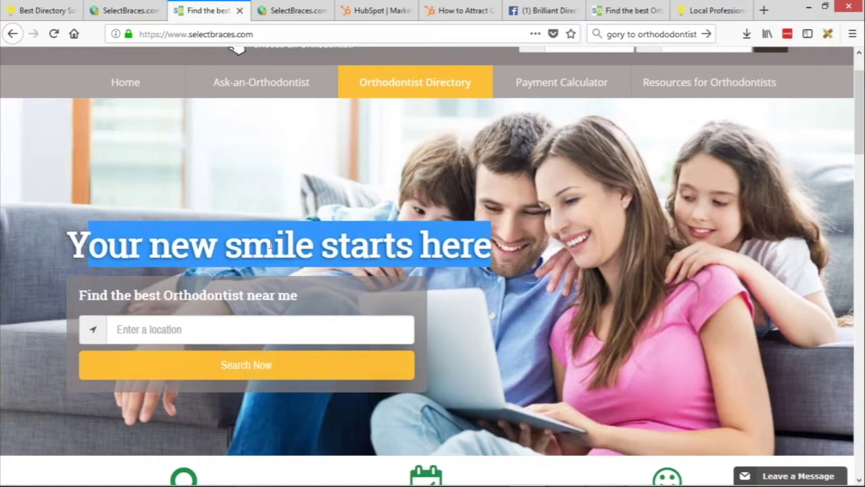
left_click_drag(68, 244, 492, 245)
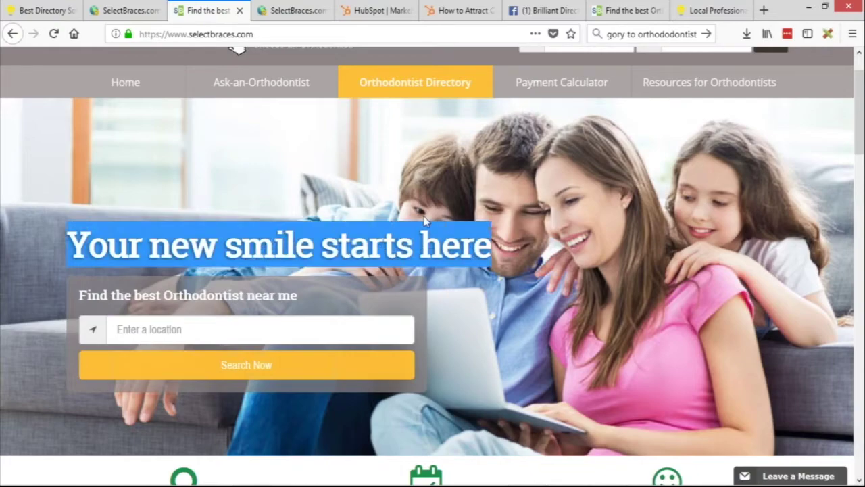
left_click(498, 221)
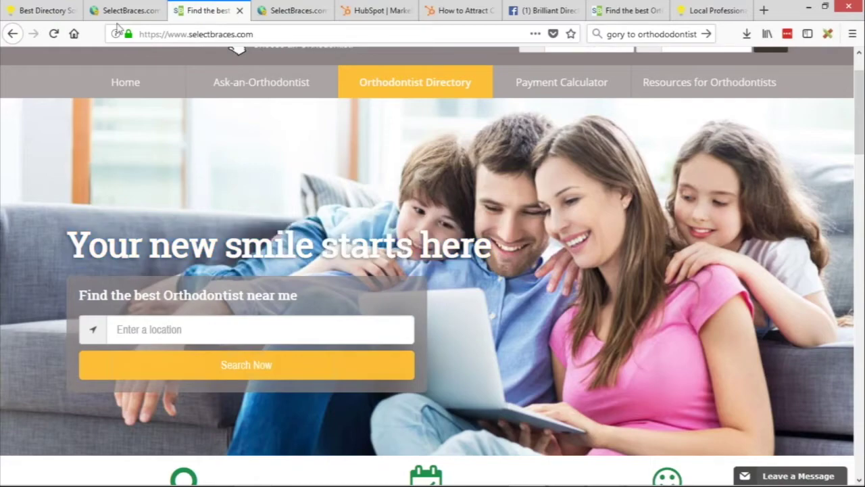
Inspect the hero headline element and change its h1 text to "Easily Find Trusted Orthodontists In Your Local Area"
right_click(153, 250)
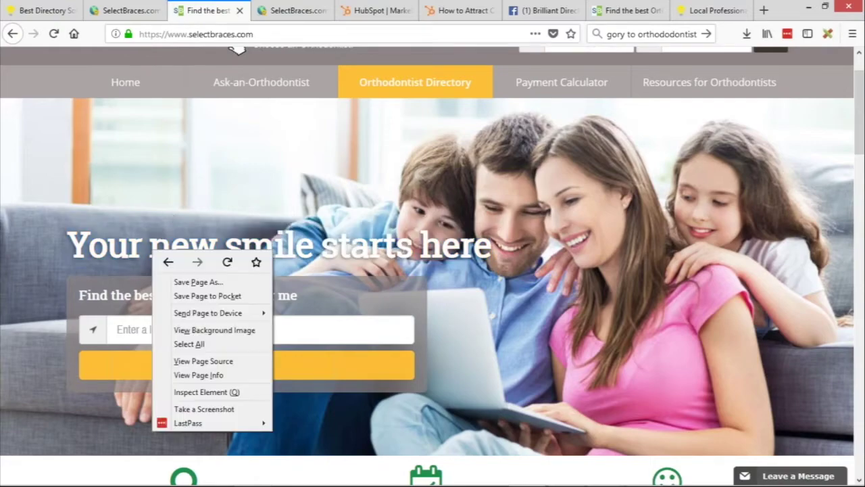
left_click(206, 392)
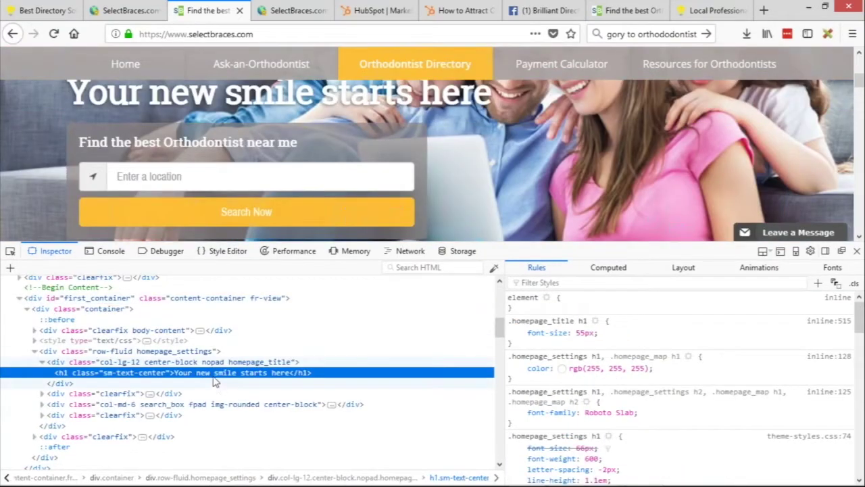
double_click(215, 374)
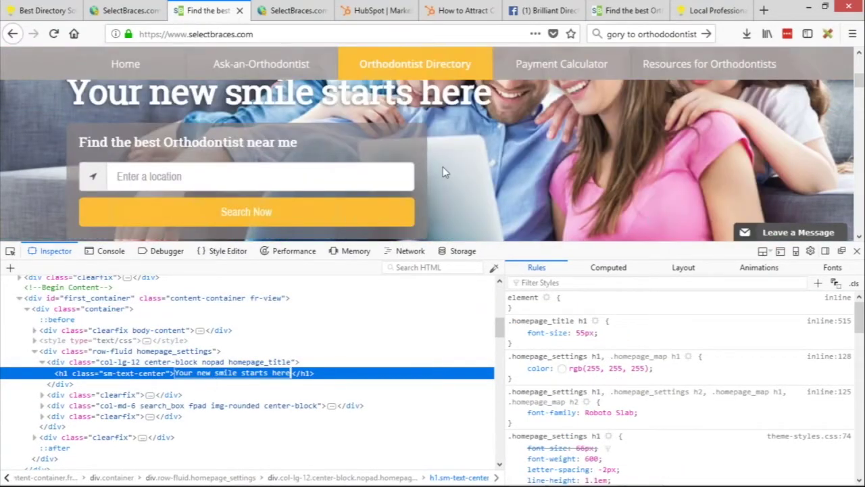
type("Easily ")
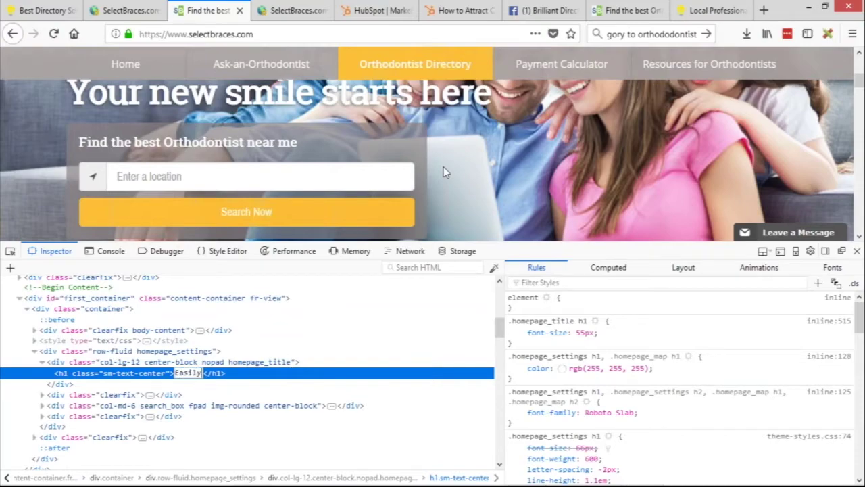
type("Find Trusted ")
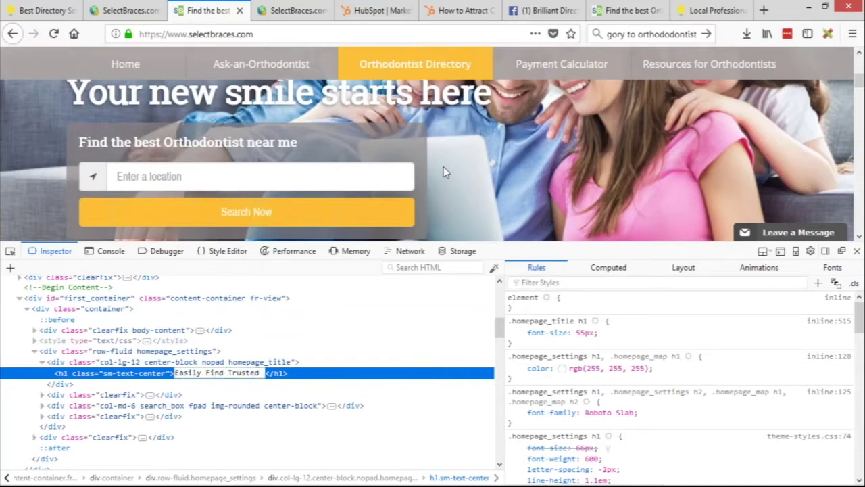
type("Orthodontists")
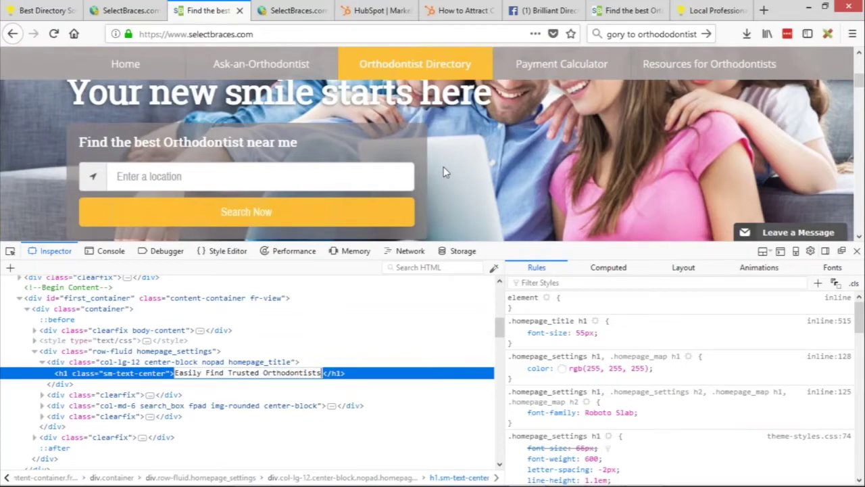
type(" In Your Area")
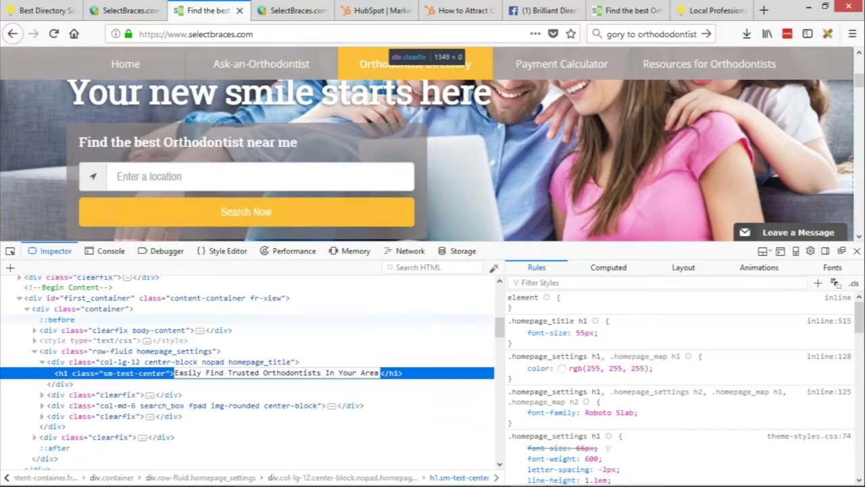
left_click(357, 373)
type("Local")
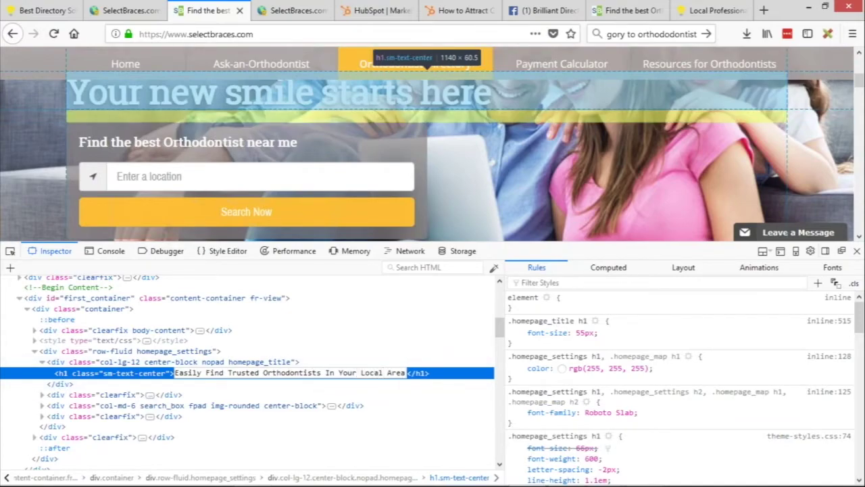
left_click(42, 353)
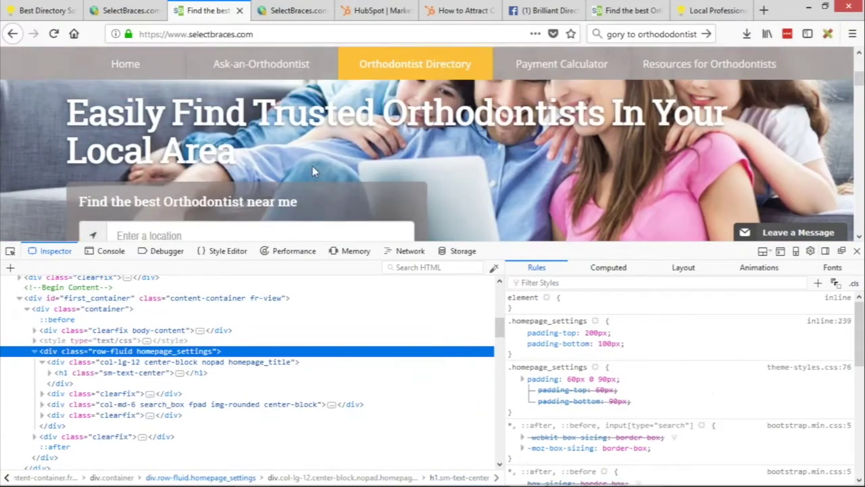
Try narrowing the headline's homepage_title container by changing its column class to col-lg-8
scroll(312, 172, "up", 1)
double_click(132, 362)
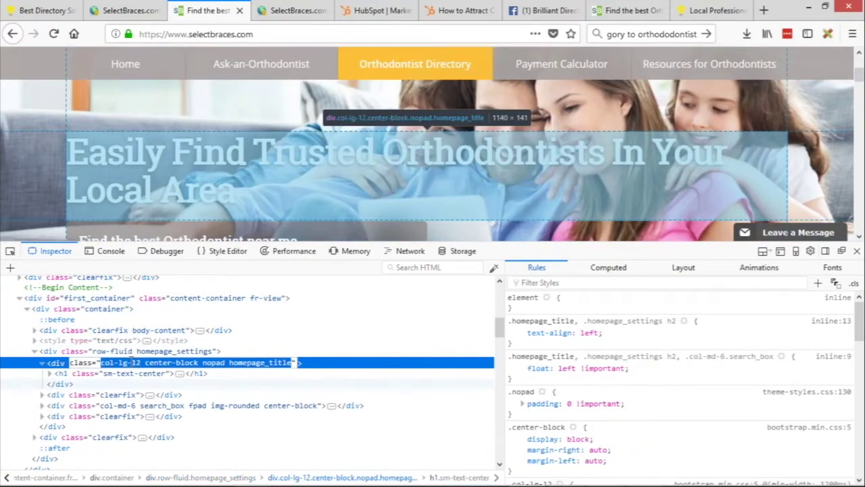
left_click(132, 362)
type("8")
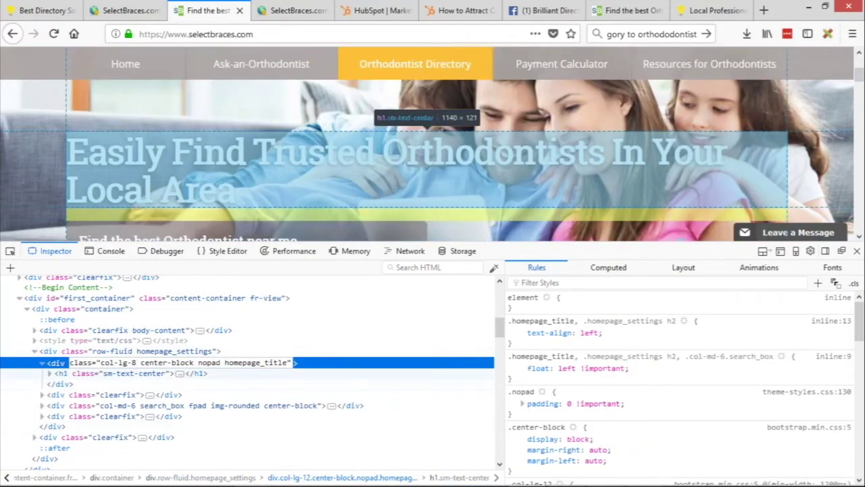
key("Return")
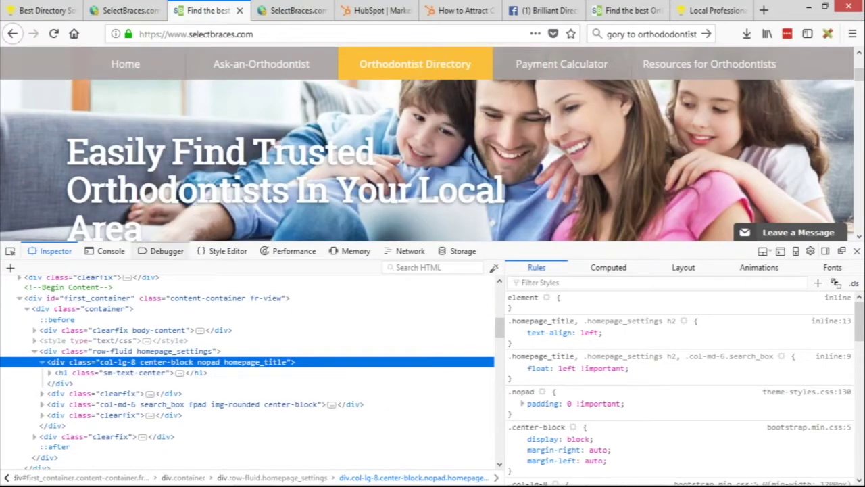
Change the homepage_title container's column class to col-lg-9
left_click(132, 363)
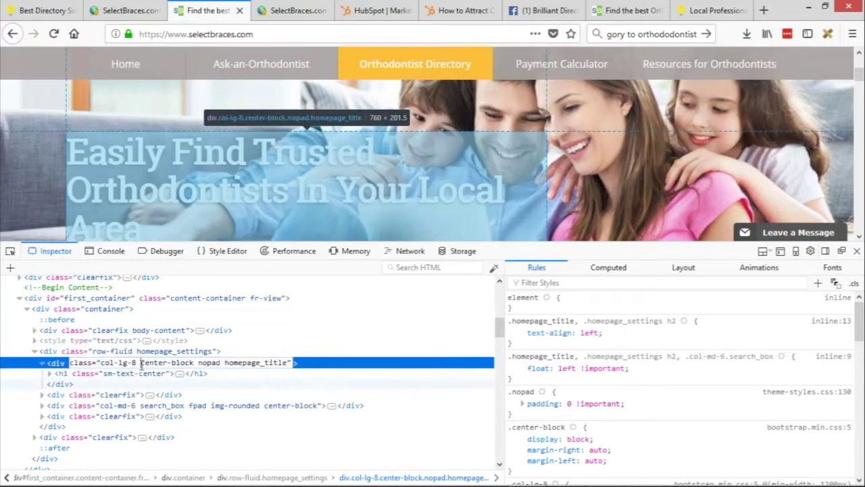
type("9")
key("Return")
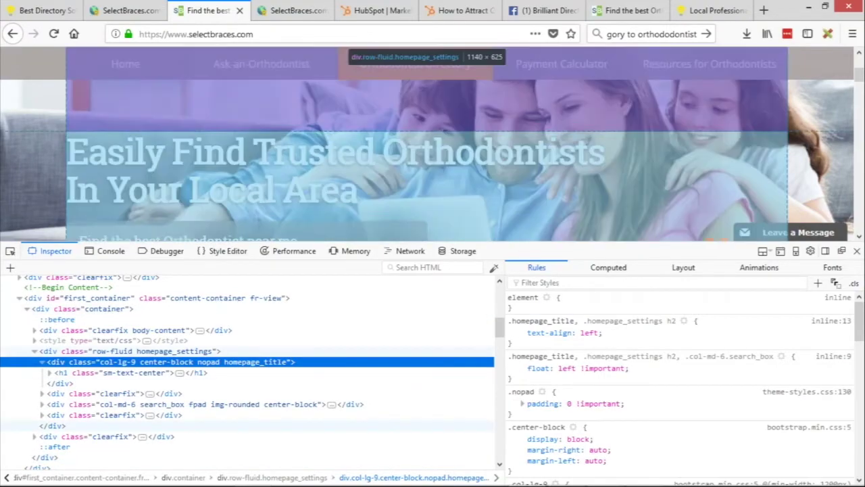
Raise the h1 headline's font size to 60px in the .homepage_title h1 rule
left_click(66, 374)
left_click(585, 333)
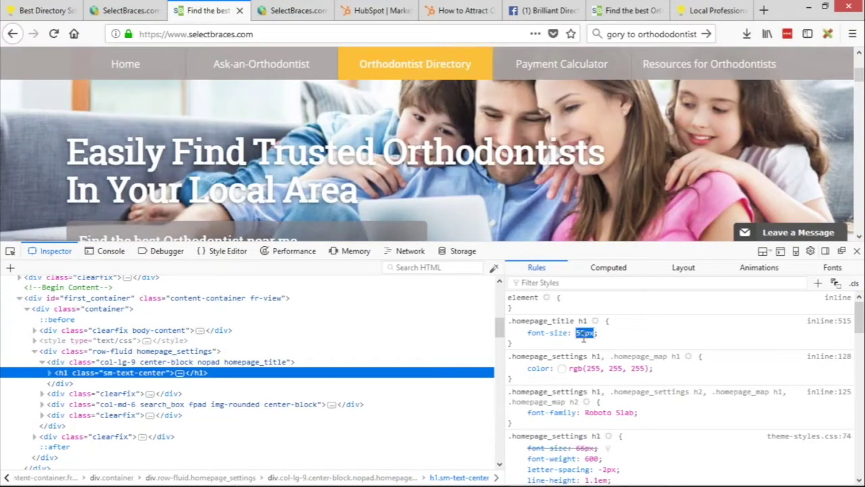
key("Up")
key("Up")
key("Up")
key("Up")
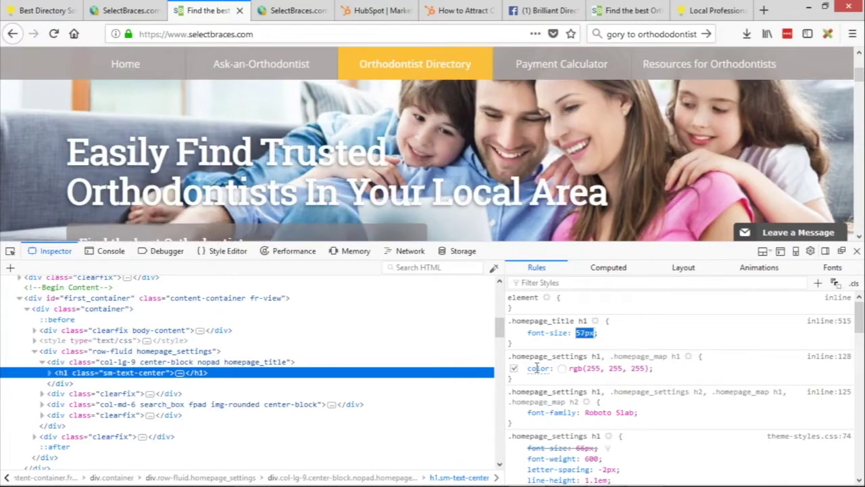
Remove the word "Local" from the h1 text so it reads "Easily Find Trusted Orthodontists In Your Area"
left_click(47, 373)
double_click(259, 383)
double_click(290, 384)
key("BackSpace")
key("Return")
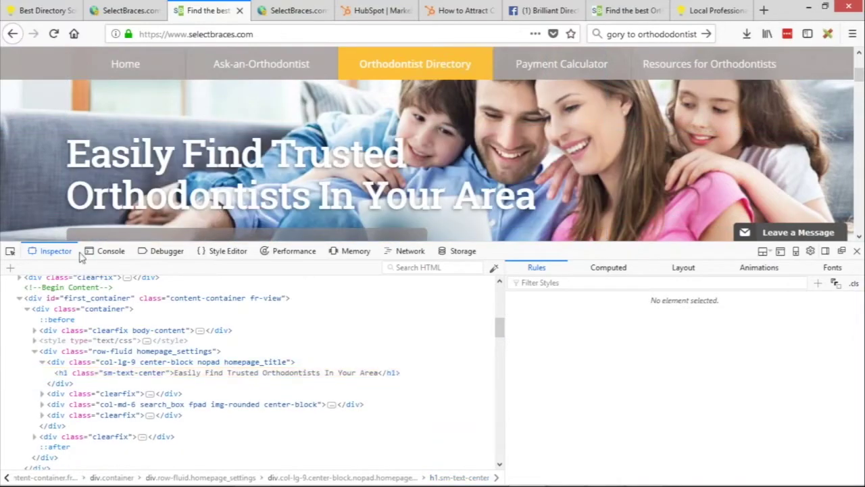
Try larger font sizes for the h1 headline, up to 68px, and settle on 64px
left_click(270, 373)
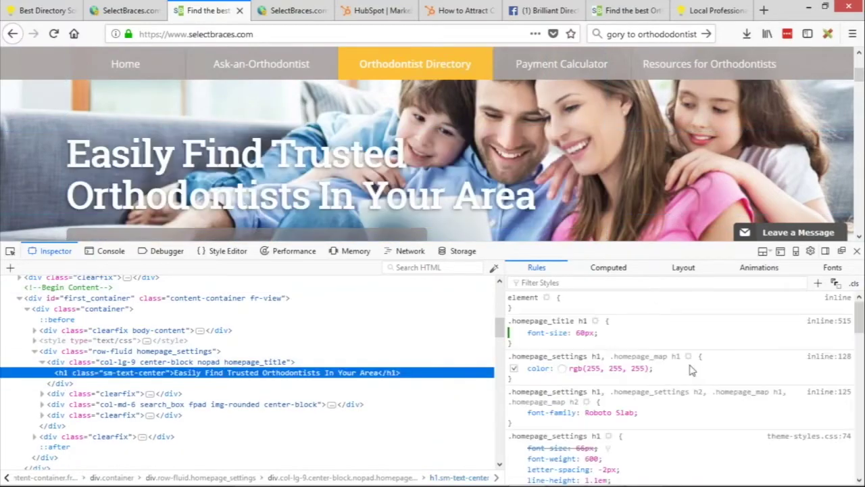
left_click(585, 332)
key("Up")
key("Up")
key("Up")
key("Up")
key("Up")
key("Up")
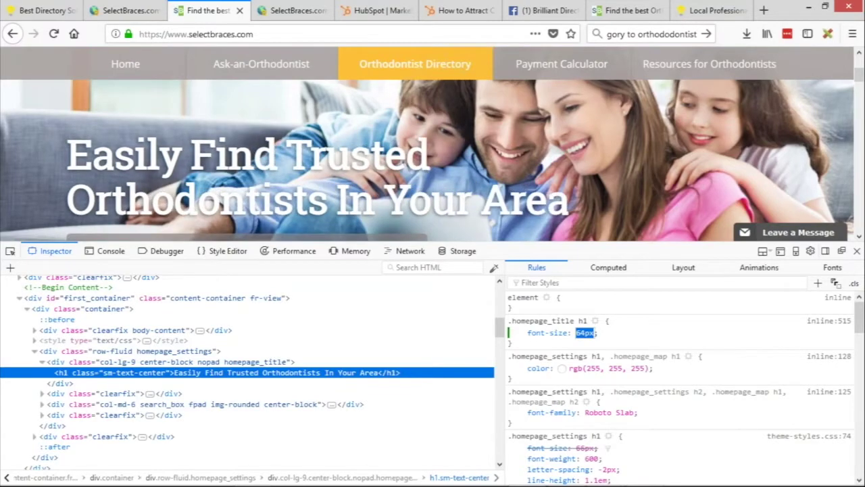
key("Up")
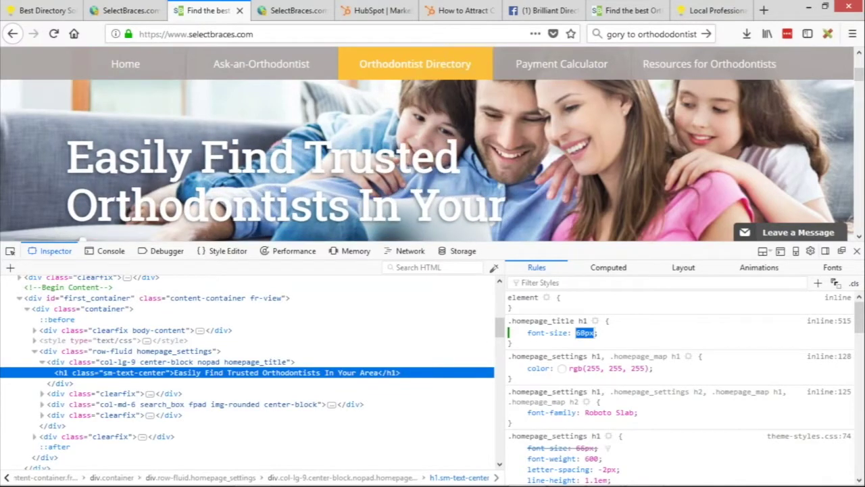
key("Down")
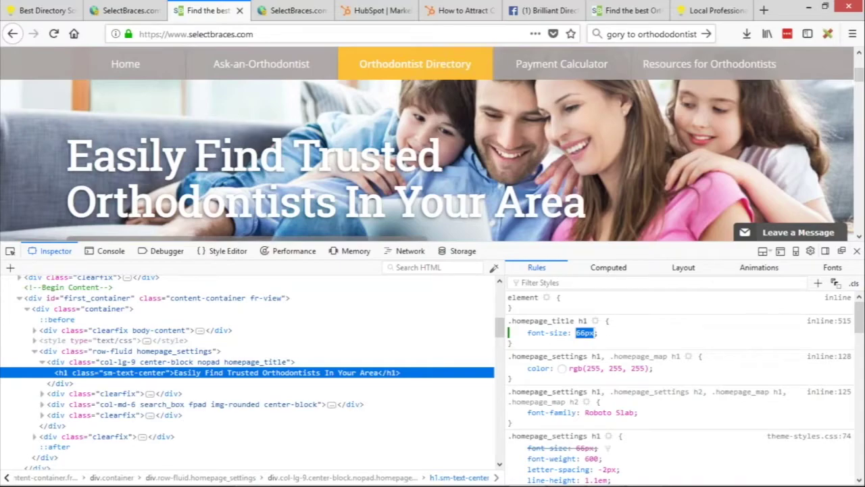
key("Down")
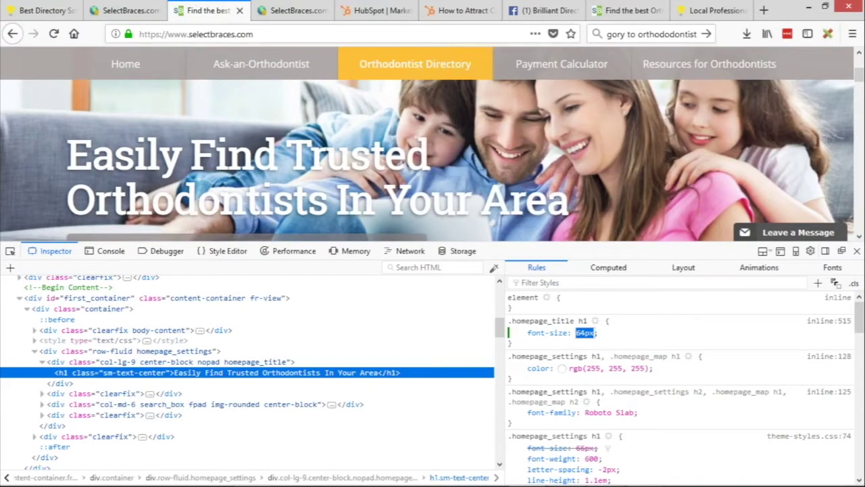
Copy the new headline text from the page, close the element inspector and review the headline in the hero area
triple_click(108, 151)
key("ctrl+c")
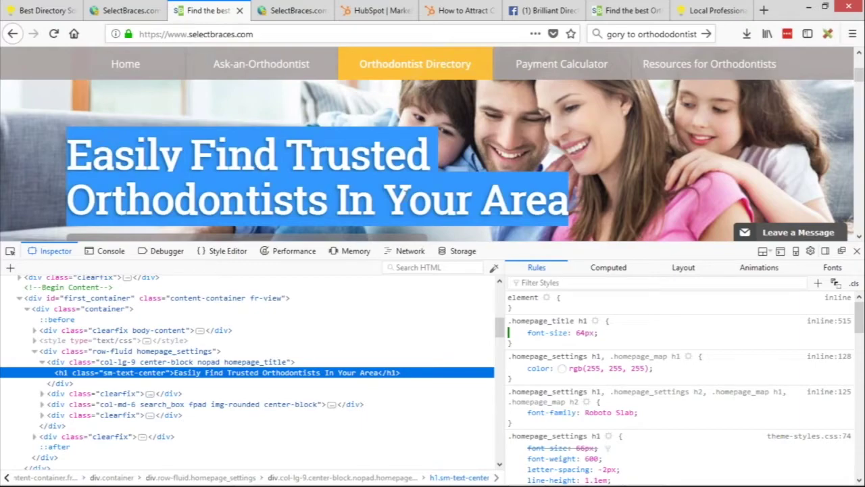
left_click(856, 250)
left_click_drag(69, 208, 328, 204)
double_click(501, 204)
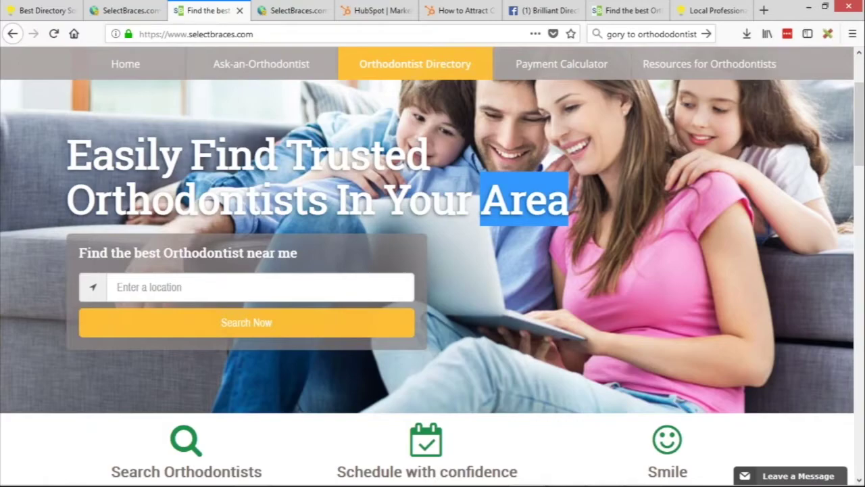
scroll(350, 198, "up", 3)
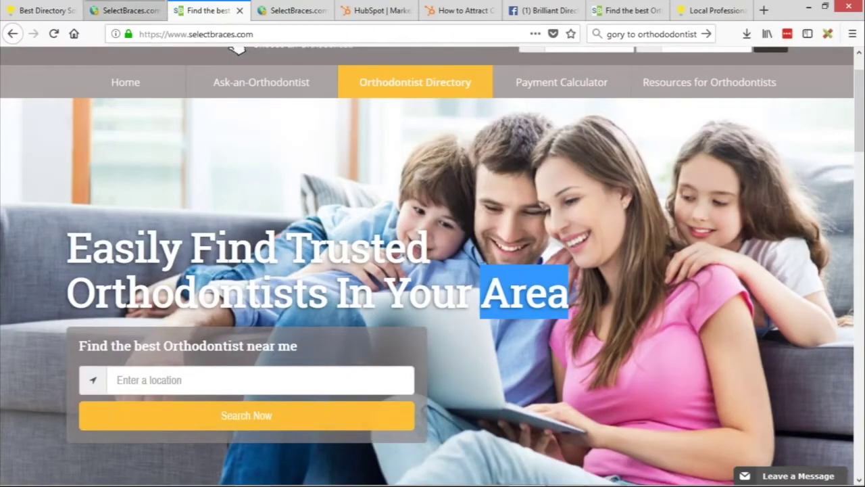
In the directory's design settings, replace the Main Title Text (H1) with the copied headline, without a leading blank line
left_click(125, 10)
scroll(262, 270, "down", 5)
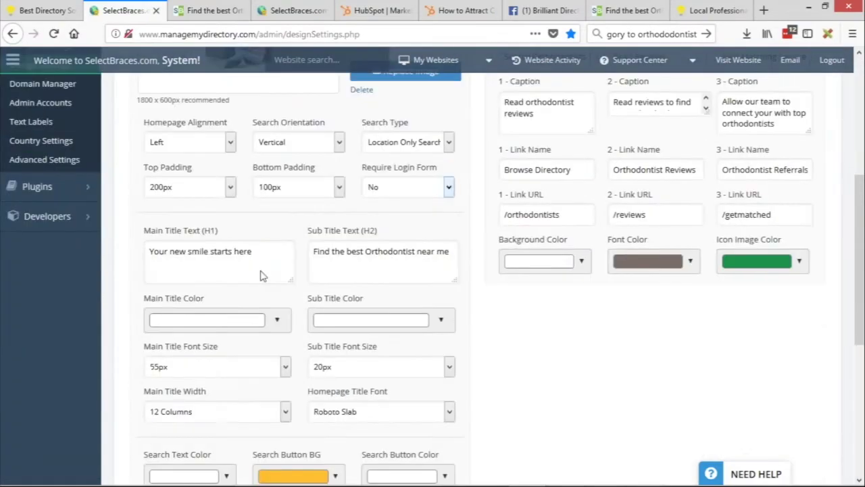
triple_click(247, 228)
left_click(186, 253)
key("ctrl+a")
key("ctrl+v")
mouse_move(73, 164)
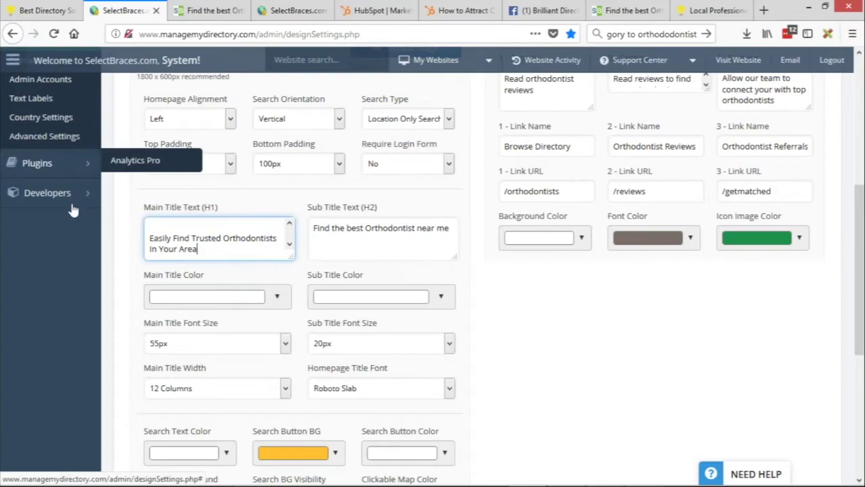
key("BackSpace")
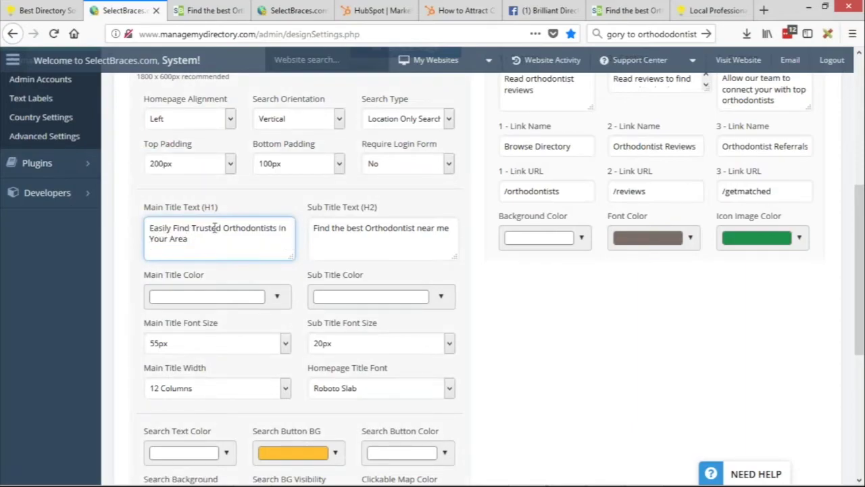
Set the Main Title Font Size to 64px
left_click(191, 352)
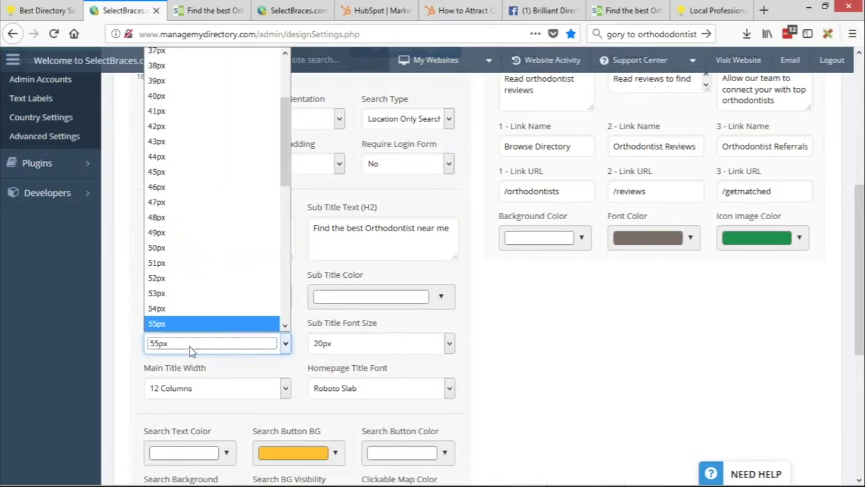
scroll(180, 232, "down", 2)
scroll(185, 291, "down", 2)
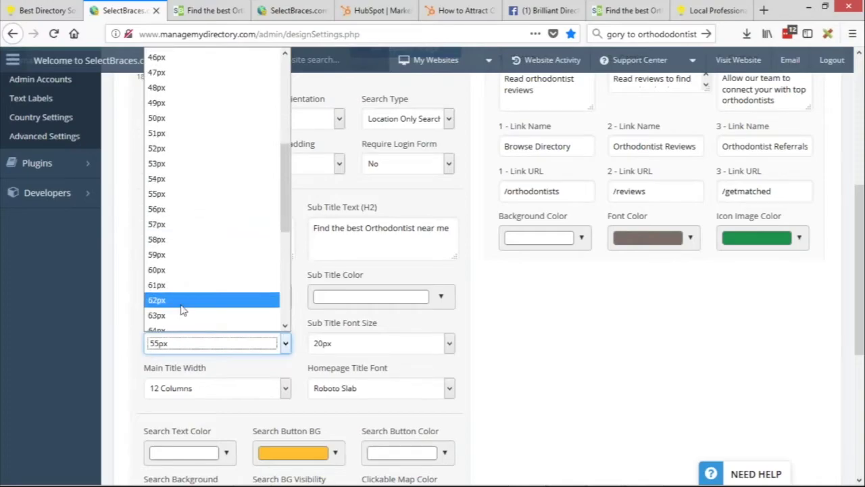
left_click(170, 293)
Set the Main Title Width to 9 Columns, replacing a first choice of 8 Columns
scroll(162, 313, "down", 3)
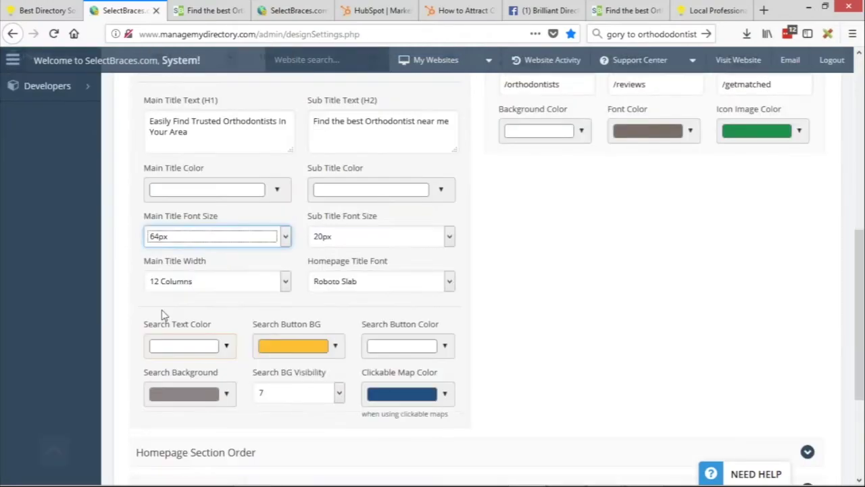
left_click(203, 268)
left_click(181, 393)
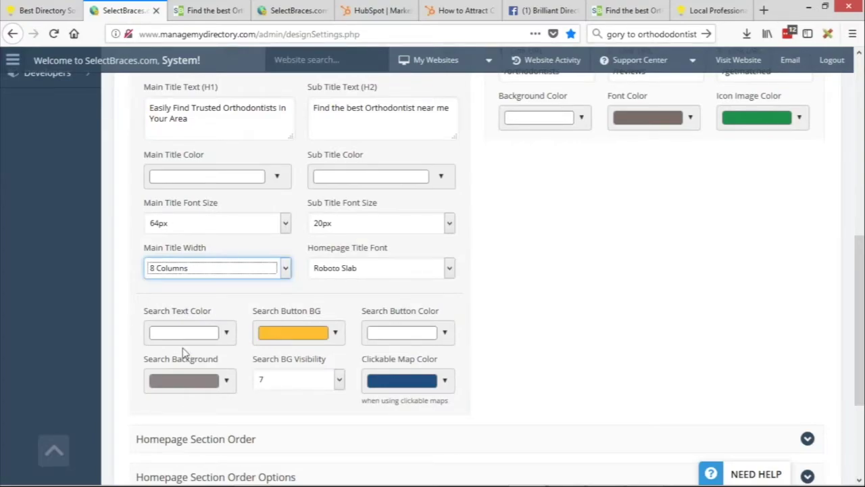
left_click(202, 269)
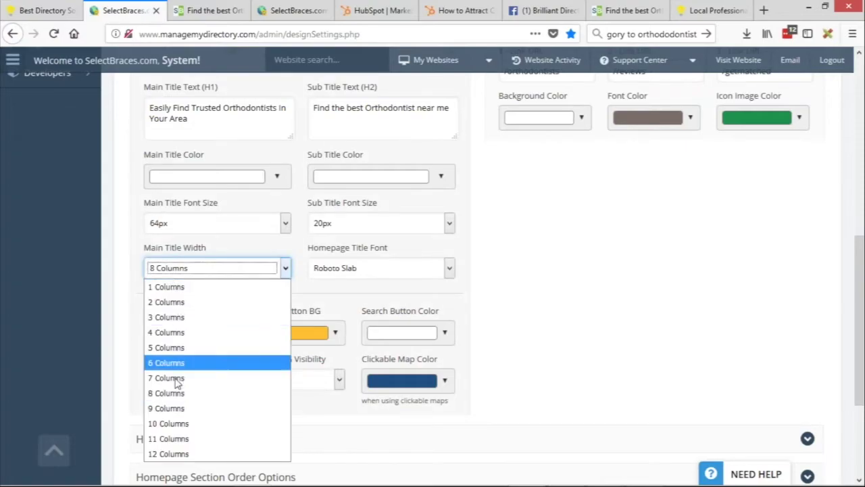
left_click(174, 408)
Try adding "- FREE SERVICE" after "Find the best Orthodontist near me" in the Sub Title Text (H2), and remove the addition
scroll(503, 233, "up", 3)
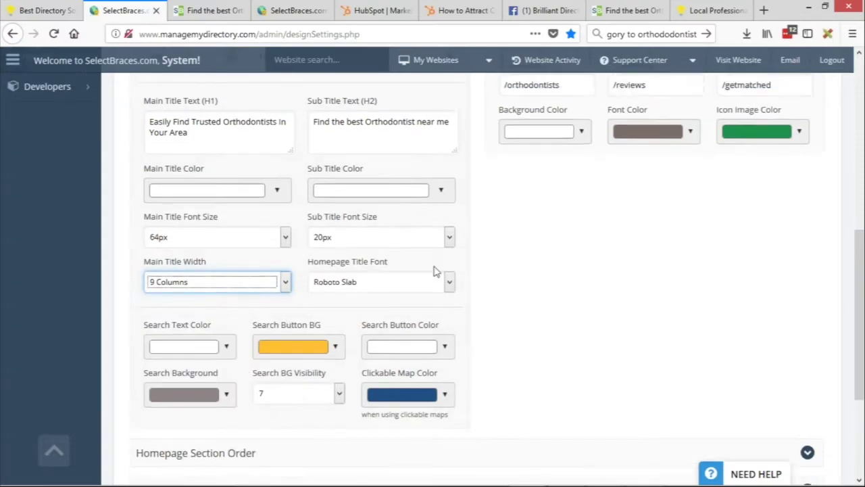
left_click(328, 233)
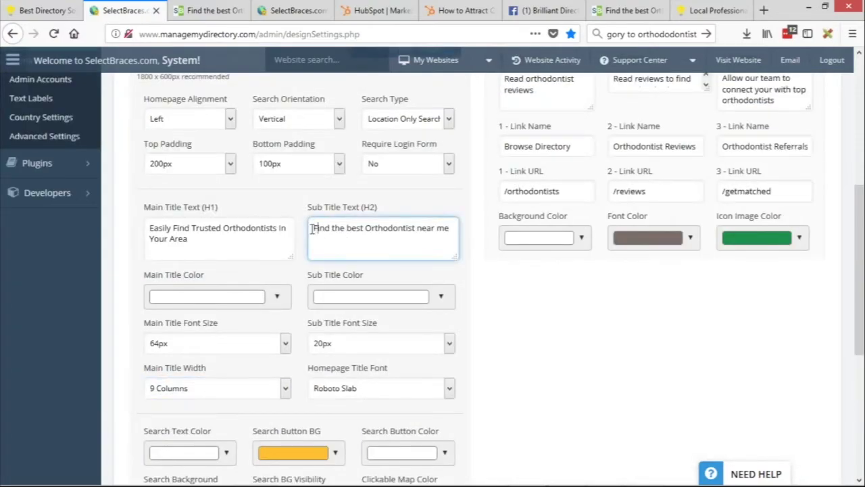
left_click_drag(456, 228, 414, 228)
left_click(334, 230)
left_click_drag(311, 229, 361, 223)
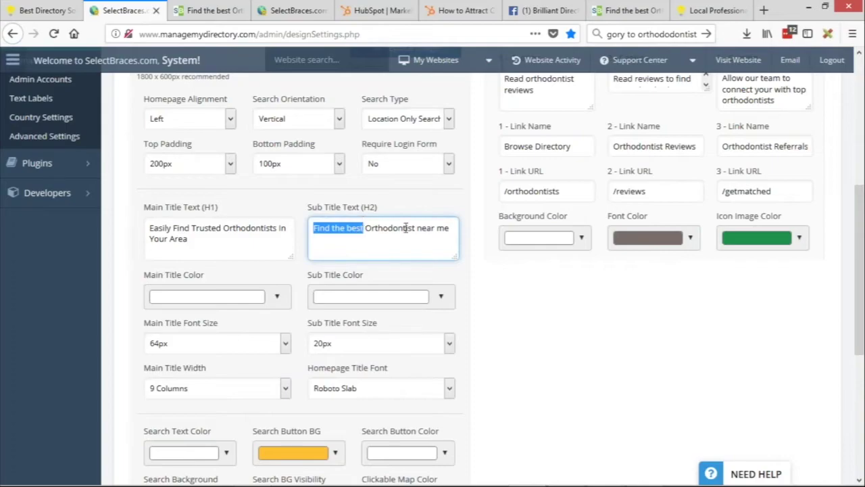
key("End")
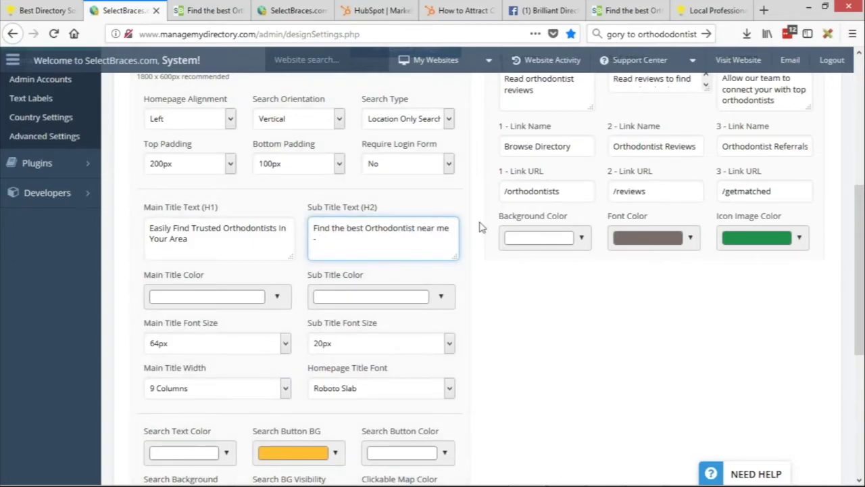
type("- FREE SERVIC")
key("shift+Left")
key("shift+Left")
key("shift+Left")
key("shift+Left")
key("shift+Left")
key("shift+Left")
key("shift+Left")
key("shift+Left")
key("shift+Left")
key("shift+Left")
key("shift+Left")
key("shift+Left")
key("shift+Left")
key("shift+Left")
key("BackSpace")
Save the homepage layout settings and reload the live homepage to review the headline
scroll(763, 210, "up", 3)
left_click(794, 114)
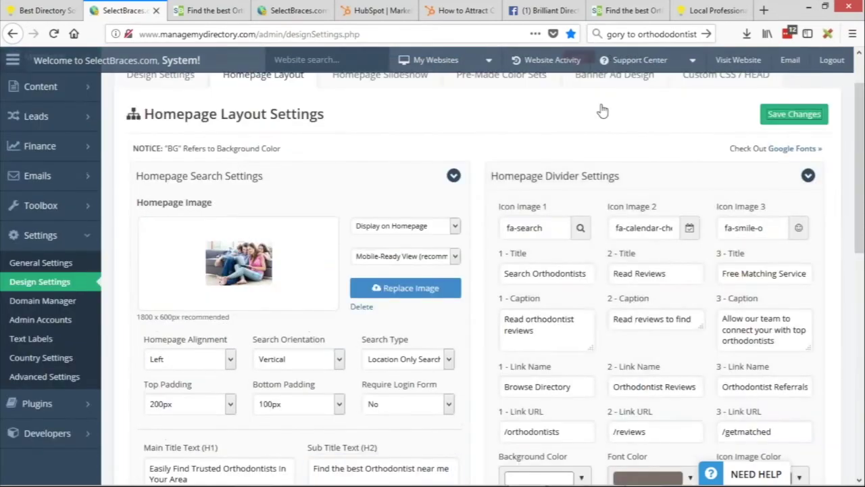
left_click(195, 10)
scroll(473, 236, "down", 2)
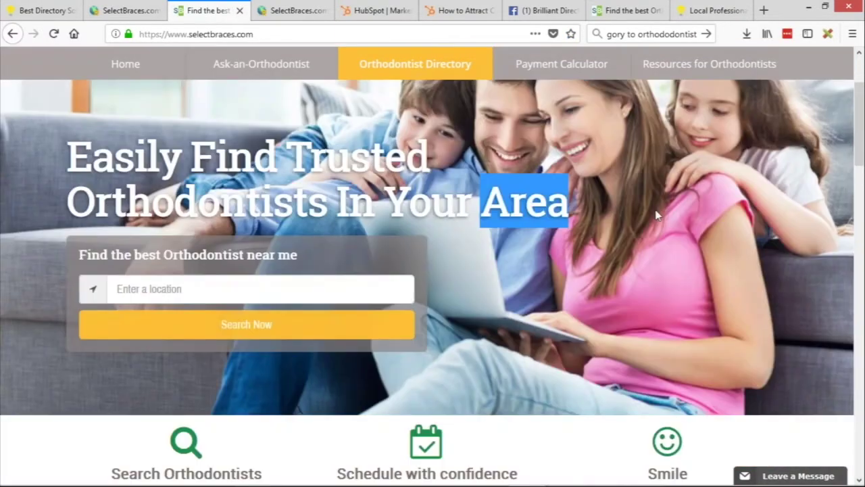
scroll(233, 105, "up", 3)
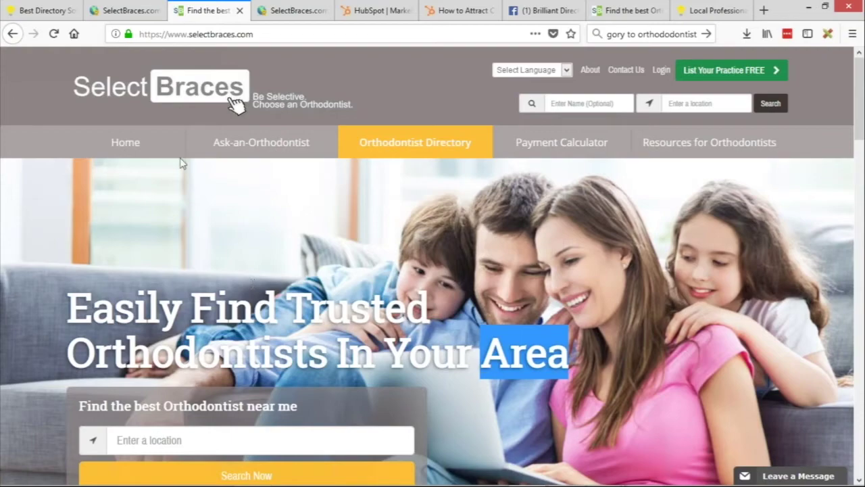
left_click(54, 34)
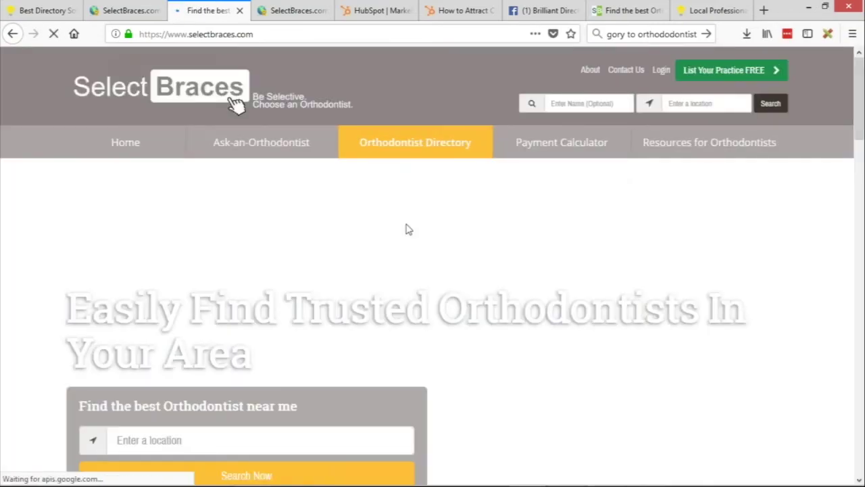
scroll(379, 245, "down", 1)
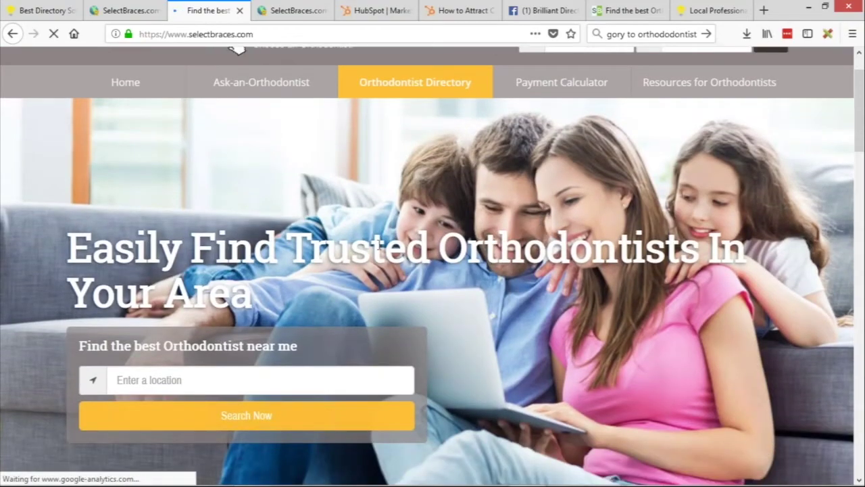
Inspect the hero headline, preview it with its container class set to col-lg-9, and close the element inspector
right_click(204, 238)
left_click(244, 363)
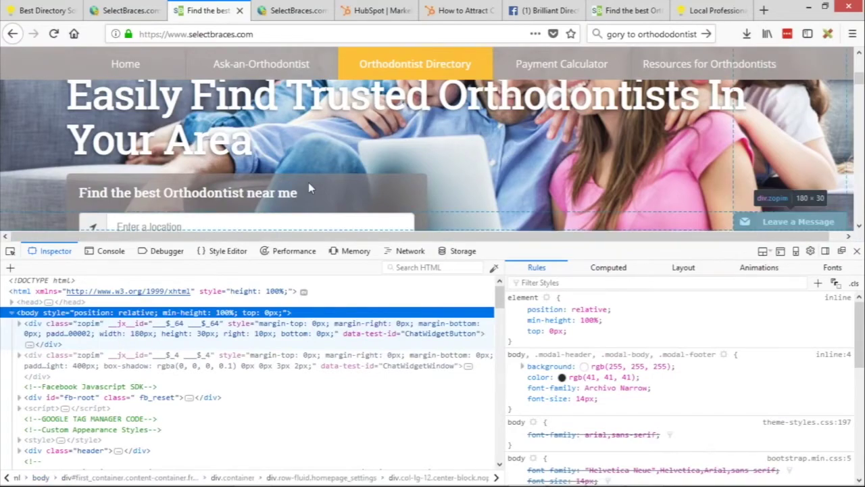
double_click(133, 365)
left_click(140, 363)
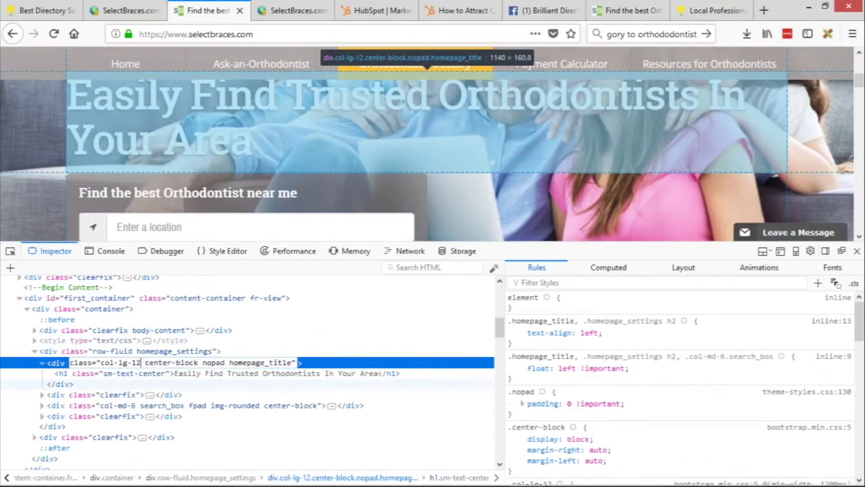
key("BackSpace")
key("BackSpace")
type("8")
key("Return")
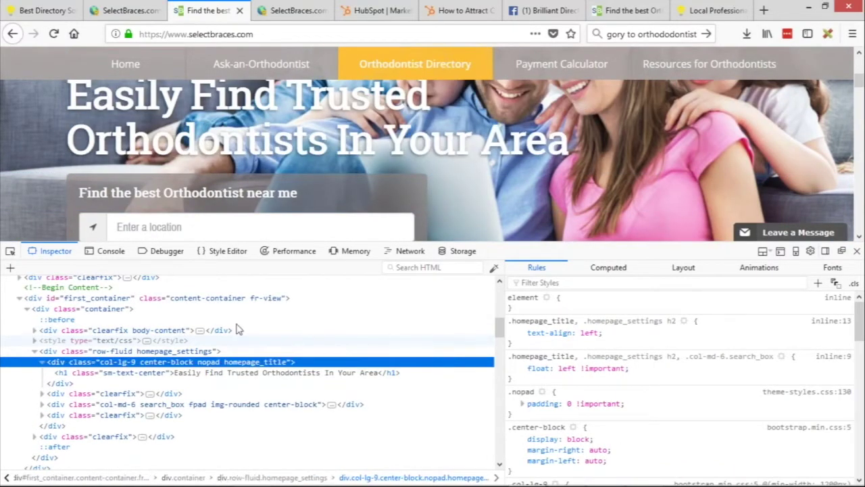
left_click(856, 250)
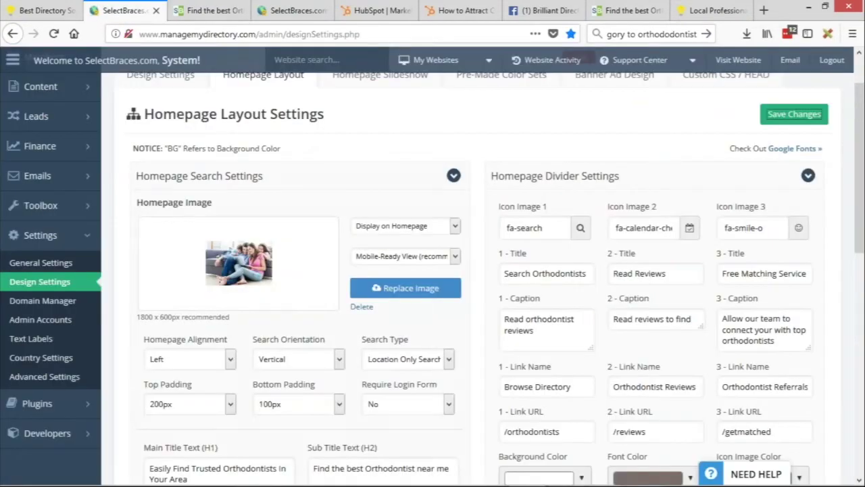
In the directory's design settings, keep Main Title Width at 9 Columns and save the homepage layout settings again
scroll(296, 210, "down", 3)
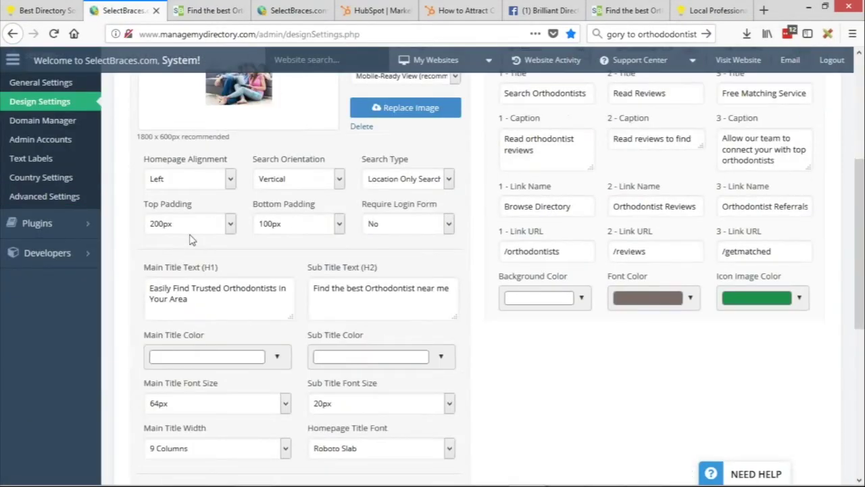
scroll(196, 338, "down", 3)
left_click(181, 335)
left_click(181, 335)
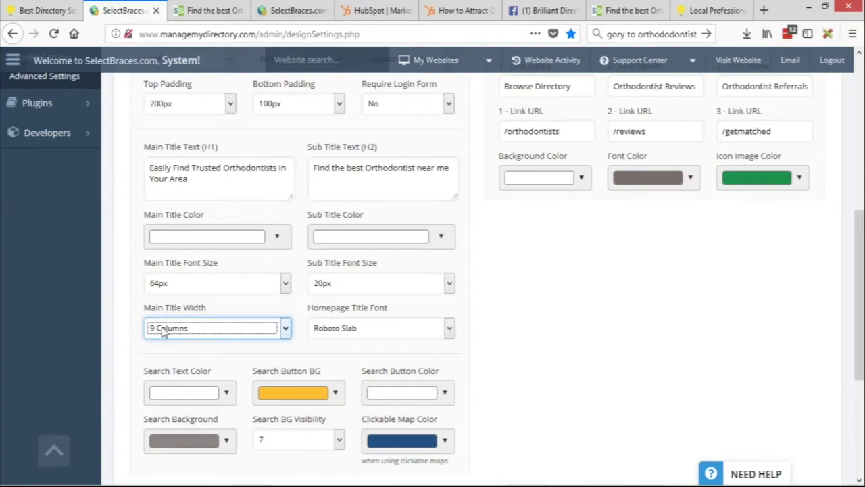
scroll(784, 226, "up", 5)
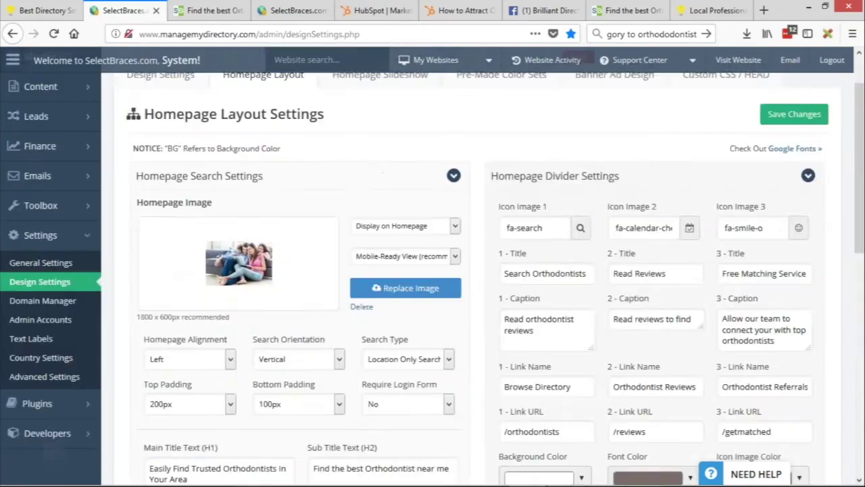
left_click(794, 113)
Visit the website from the admin, show its widget regions and open the Bootstrap Theme - Homepage widget for management
left_click(205, 12)
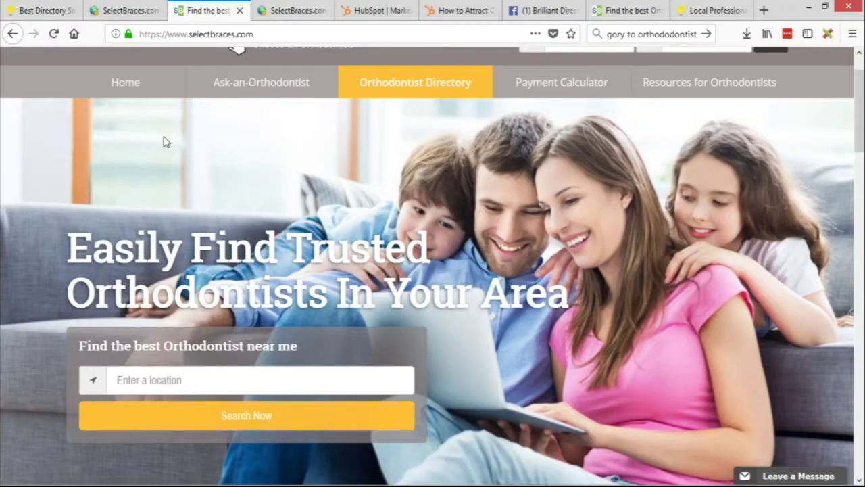
left_click_drag(153, 12, 215, 15)
left_click(738, 60)
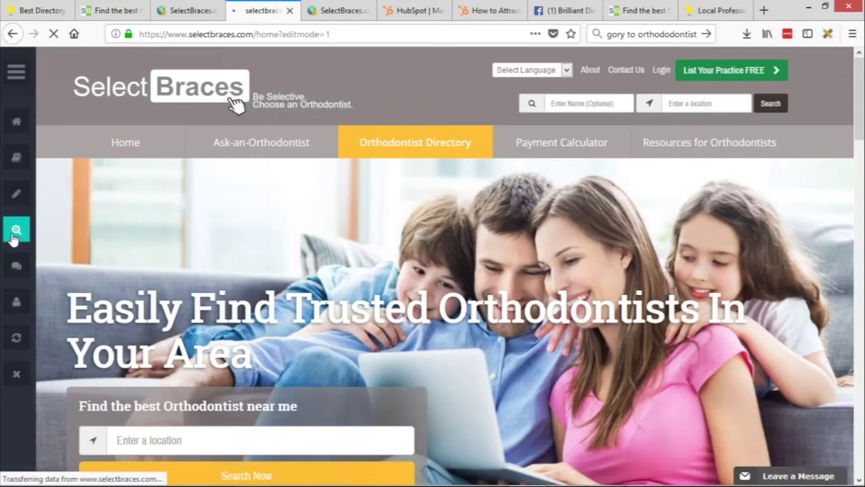
scroll(433, 270, "down", 6)
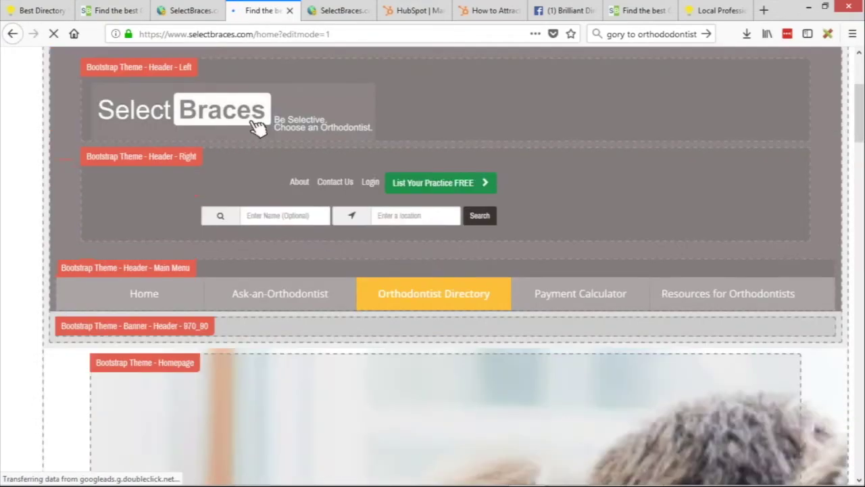
scroll(164, 91, "down", 1)
left_click(164, 88)
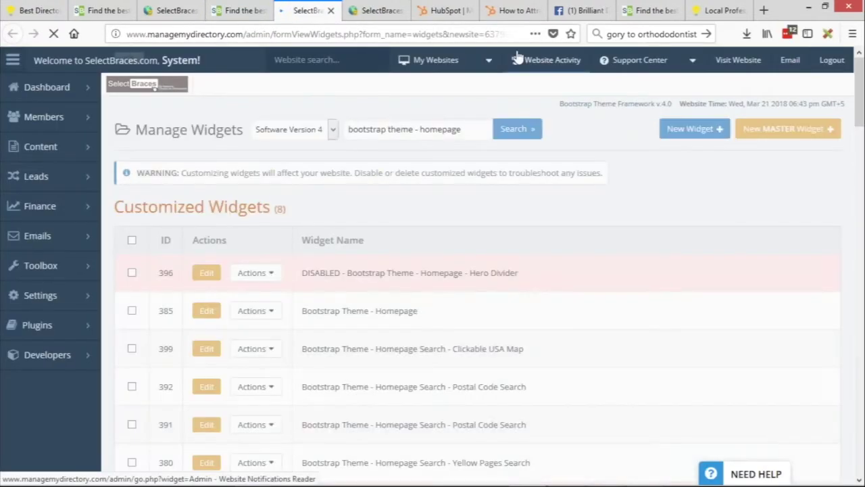
Disable the customized Bootstrap Theme - Homepage widget
scroll(429, 313, "down", 2)
left_click(255, 250)
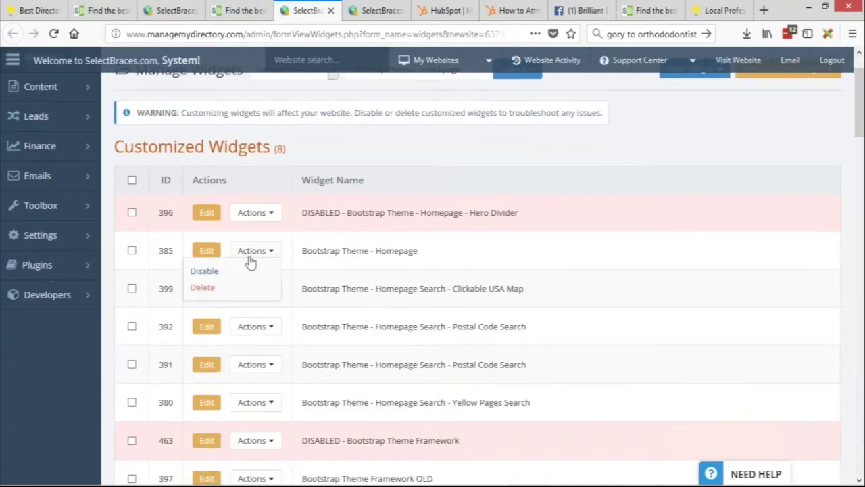
left_click(212, 277)
left_click(377, 313)
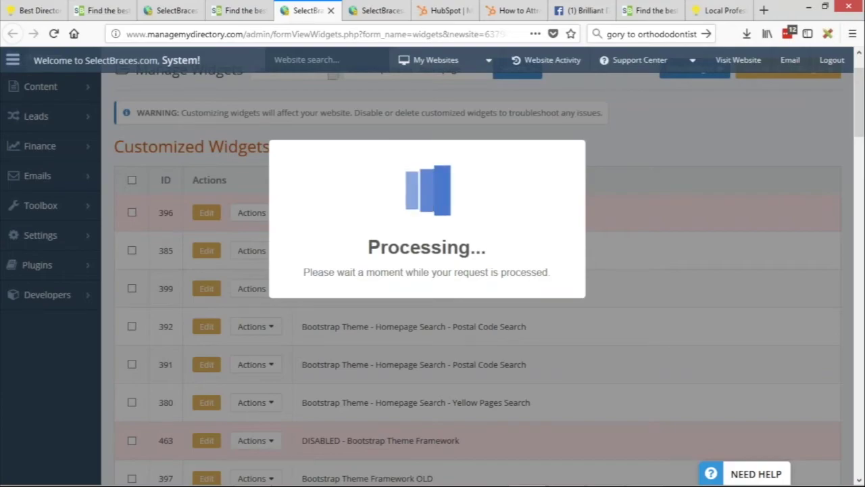
Return to the website, turn off the widget region display and check the hero headline
left_click(237, 10)
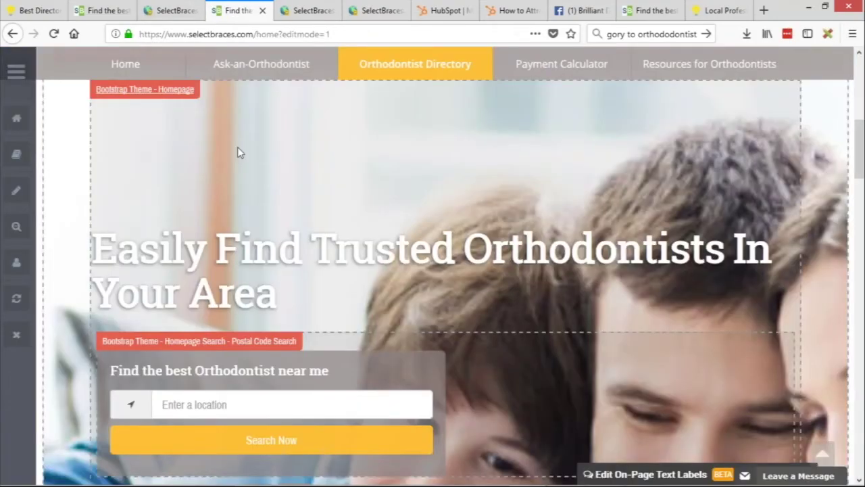
left_click(15, 229)
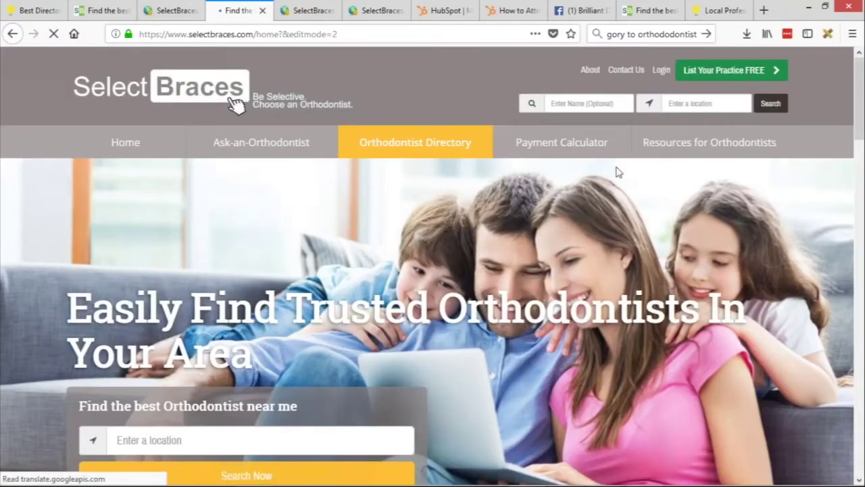
scroll(576, 241, "down", 1)
scroll(433, 263, "up", 2)
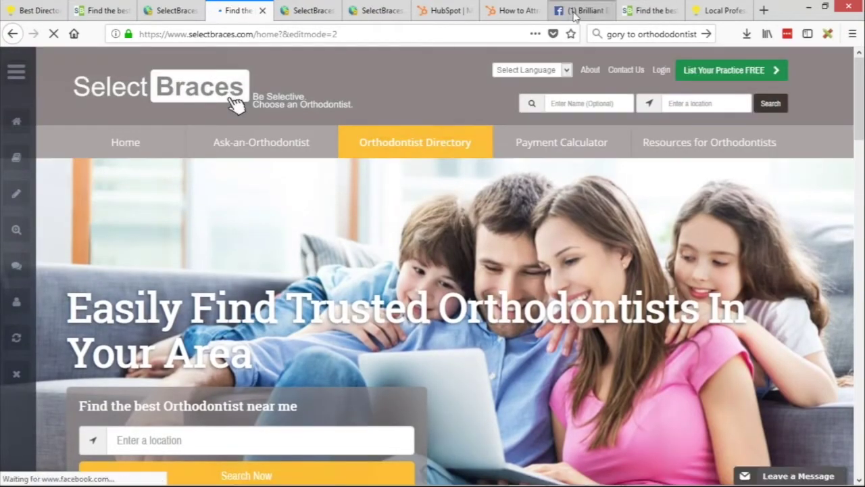
Compare with the earlier homepage version in the other browser tab, from its hero headline down to the divider columns
left_click_drag(649, 10, 305, 7)
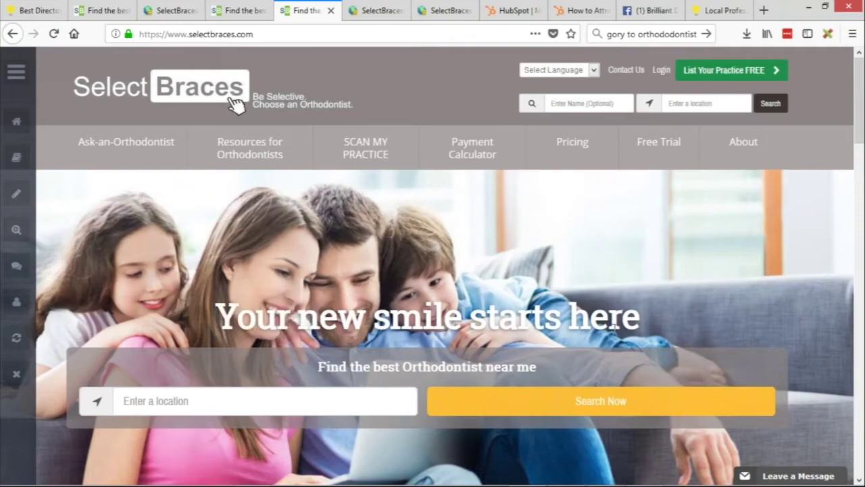
scroll(384, 284, "down", 1)
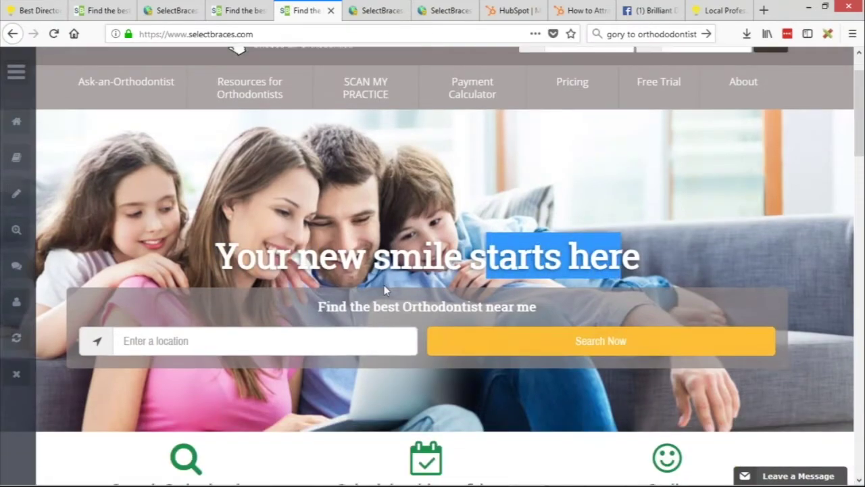
scroll(384, 284, "up", 1)
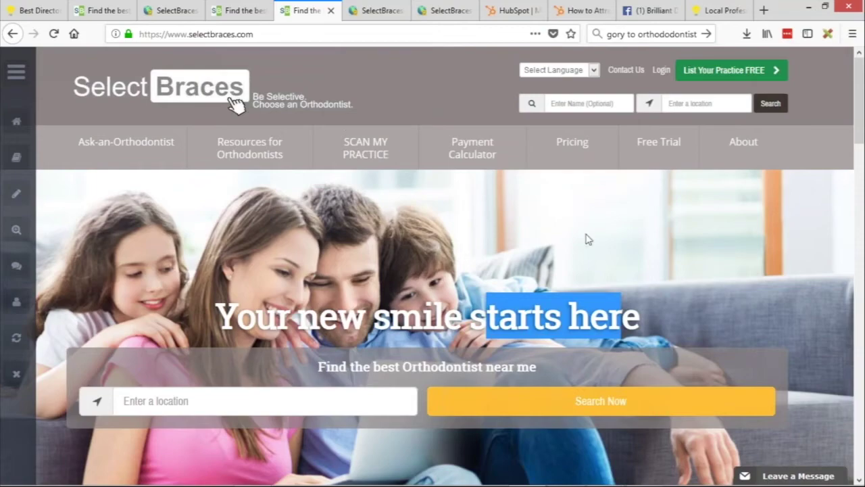
scroll(589, 203, "down", 4)
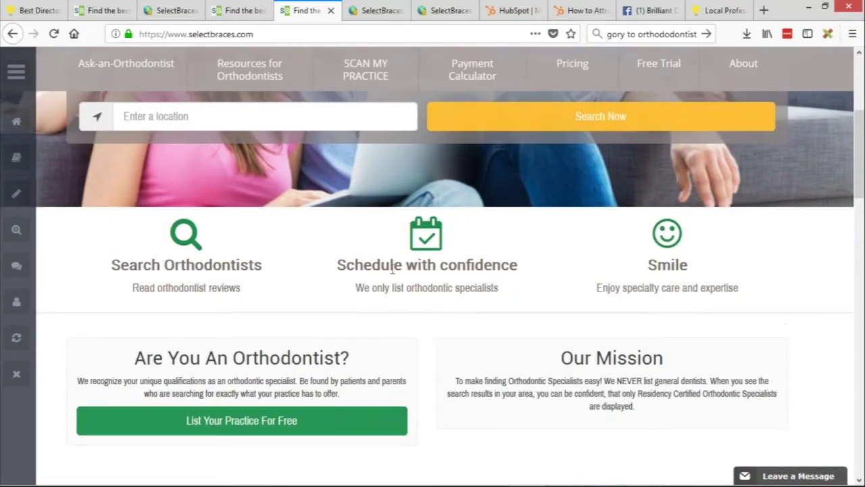
Go back to the updated homepage, reset the website cache and reload the page
left_click(223, 10)
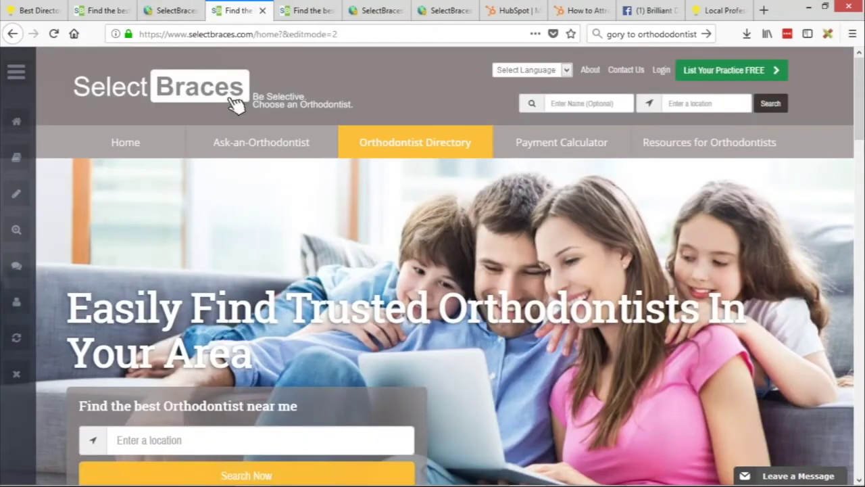
left_click(54, 34)
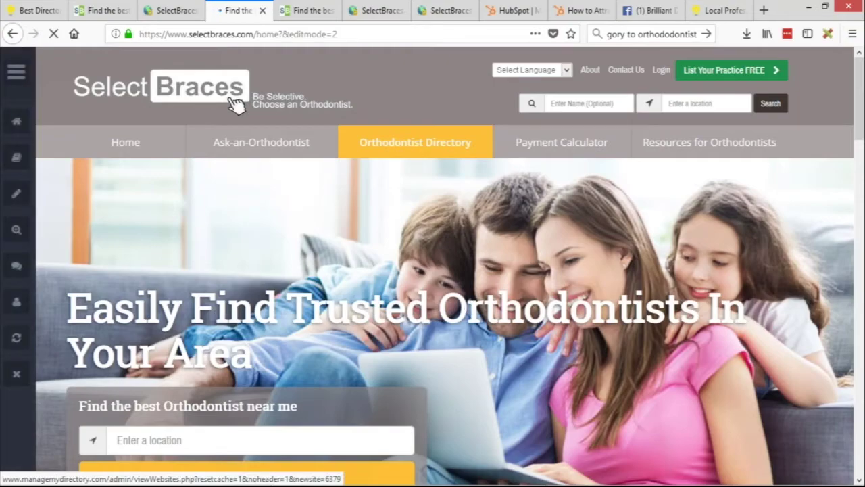
scroll(500, 269, "down", 3)
scroll(500, 270, "up", 3)
scroll(433, 217, "down", 3)
left_click_drag(385, 159, 466, 159)
scroll(541, 177, "down", 7)
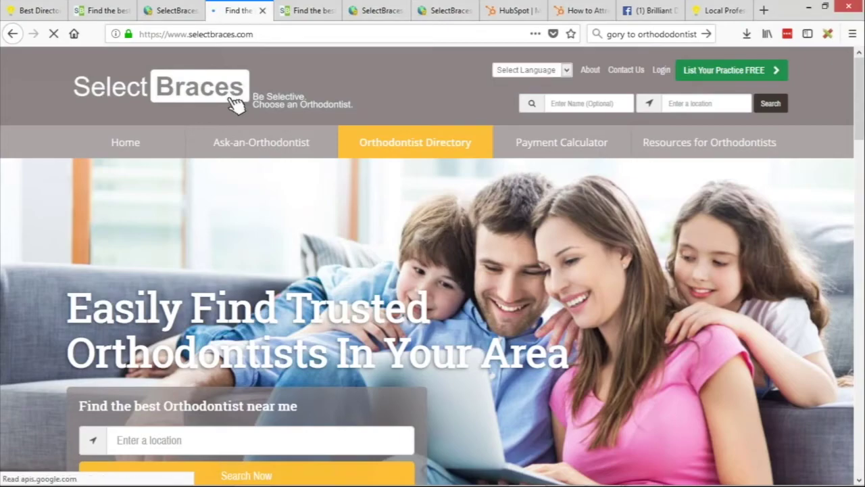
Review the live homepage from the hero area through the divider columns to the Featured Videos
scroll(234, 102, "down", 2)
scroll(599, 169, "down", 8)
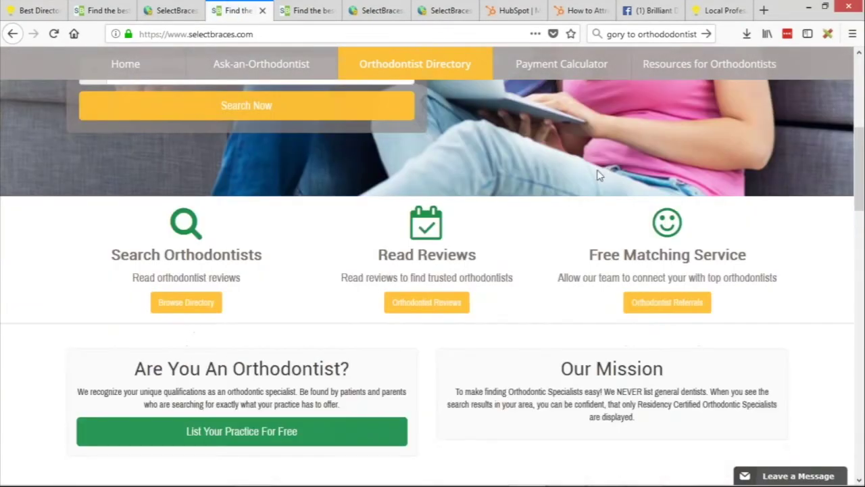
scroll(559, 115, "down", 3)
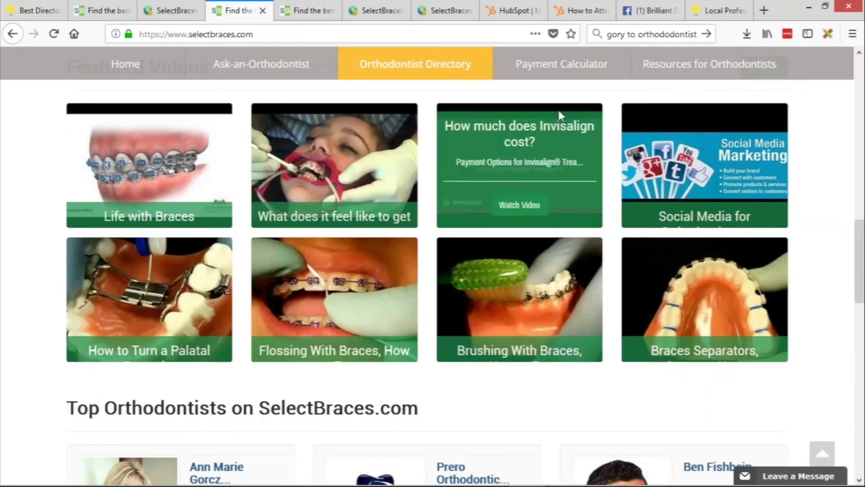
scroll(575, 157, "up", 10)
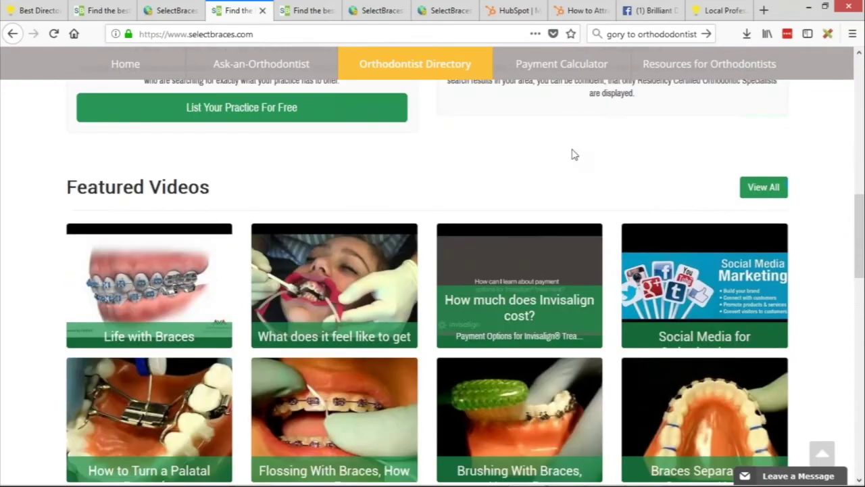
Recheck the homepage's hero headline, the join offer and mission blocks, and the Featured Videos thumbnails
scroll(551, 250, "up", 6)
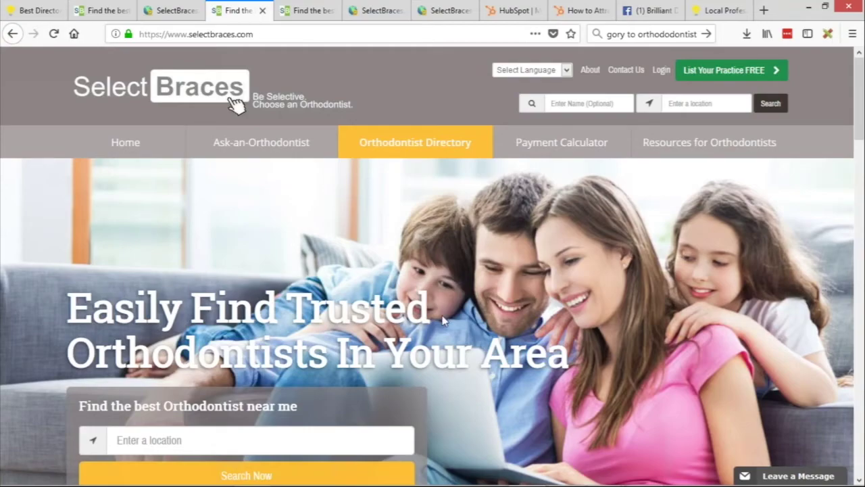
scroll(532, 323, "down", 10)
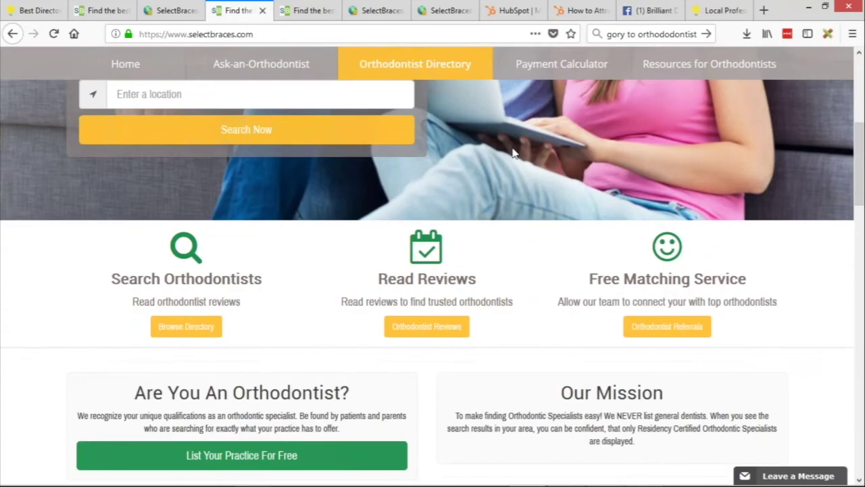
scroll(473, 203, "down", 5)
scroll(102, 278, "up", 2)
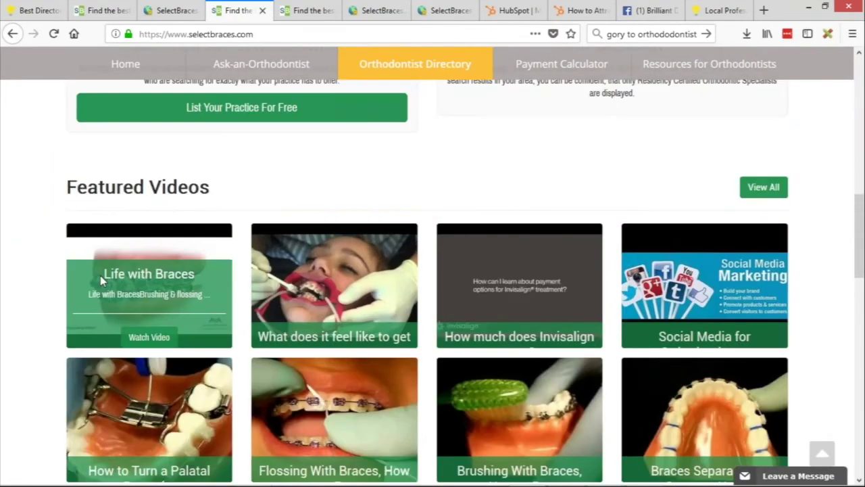
scroll(230, 304, "down", 2)
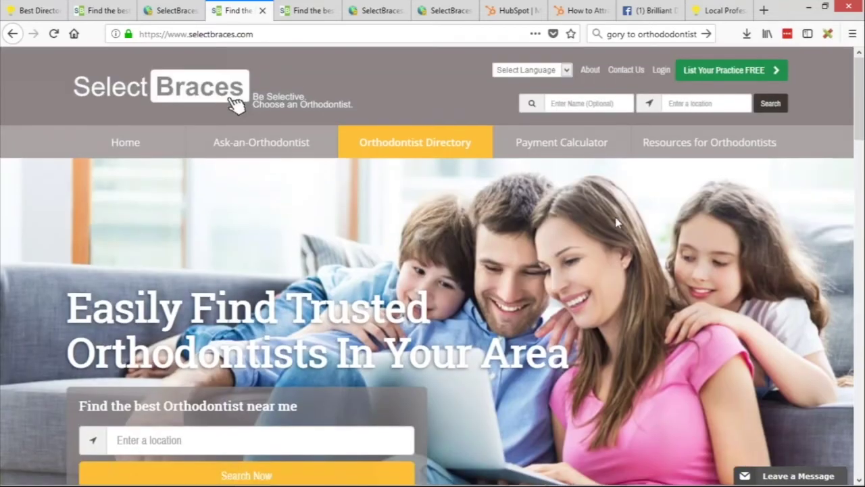
Open the blog from the Resources for Orthodontists links in a new tab and look through its posts
mouse_move(676, 143)
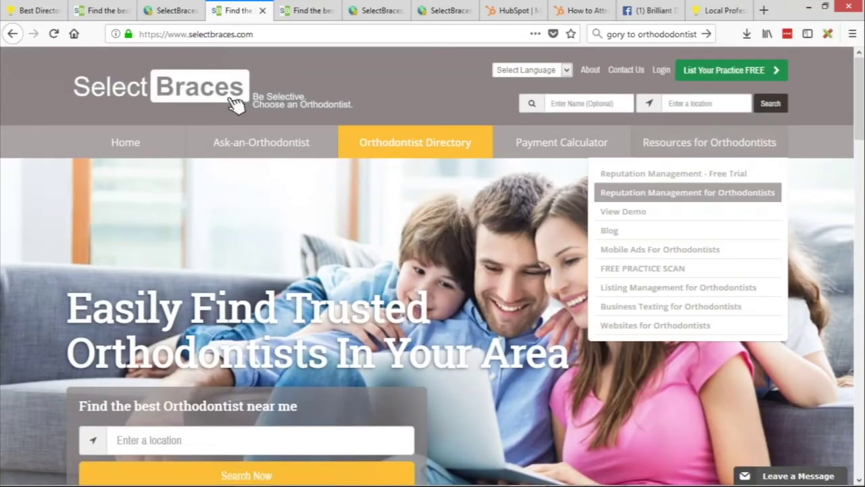
middle_click(619, 242)
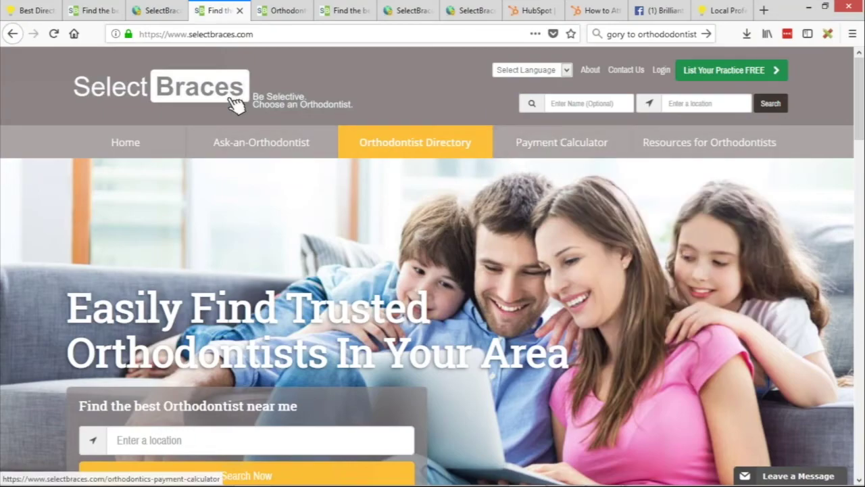
left_click(280, 10)
scroll(466, 237, "down", 3)
scroll(529, 300, "down", 1)
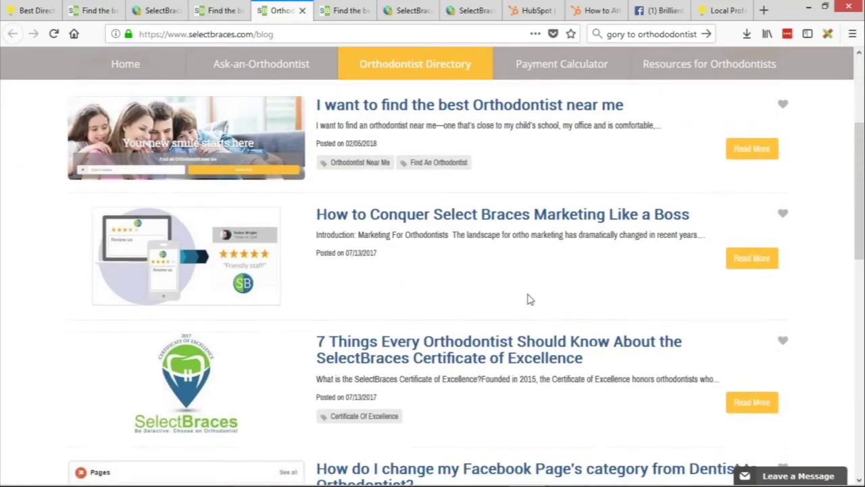
scroll(518, 293, "up", 3)
scroll(244, 345, "down", 6)
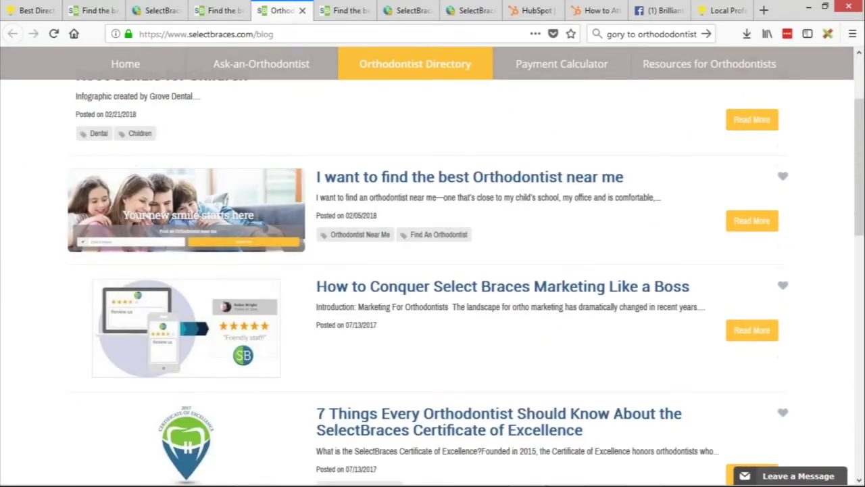
scroll(325, 312, "up", 2)
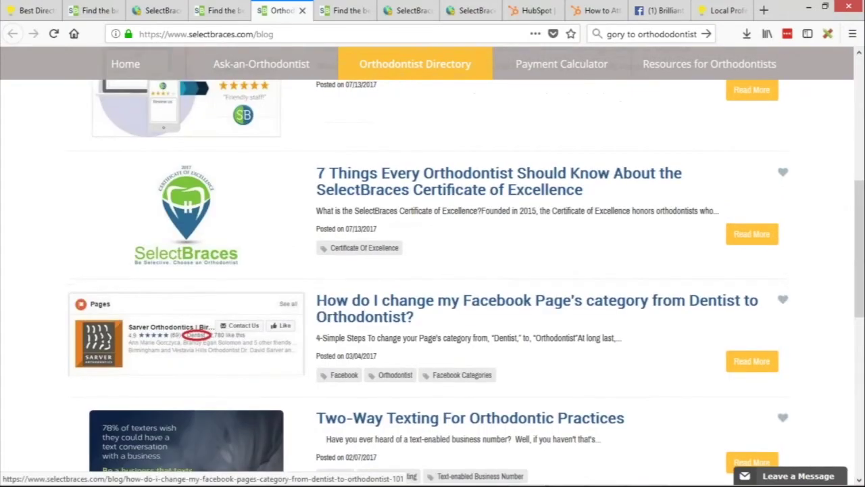
scroll(183, 338, "up", 5)
Return to the homepage and examine the order of its sections from Featured Videos through Top Orthodontists to the footer
left_click(220, 10)
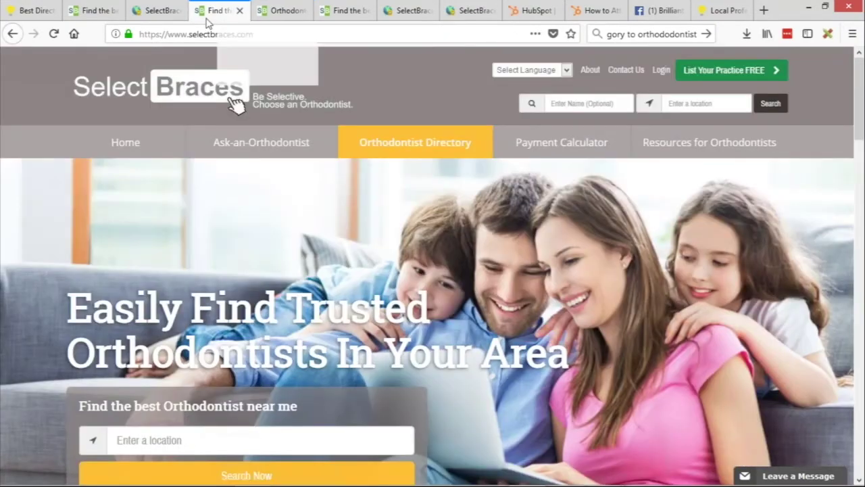
scroll(416, 289, "down", 4)
scroll(417, 290, "down", 7)
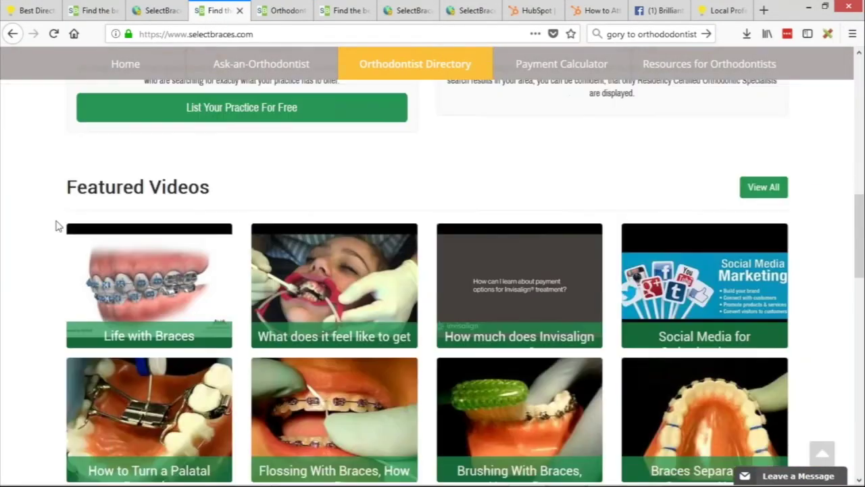
scroll(406, 271, "down", 3)
scroll(356, 221, "up", 3)
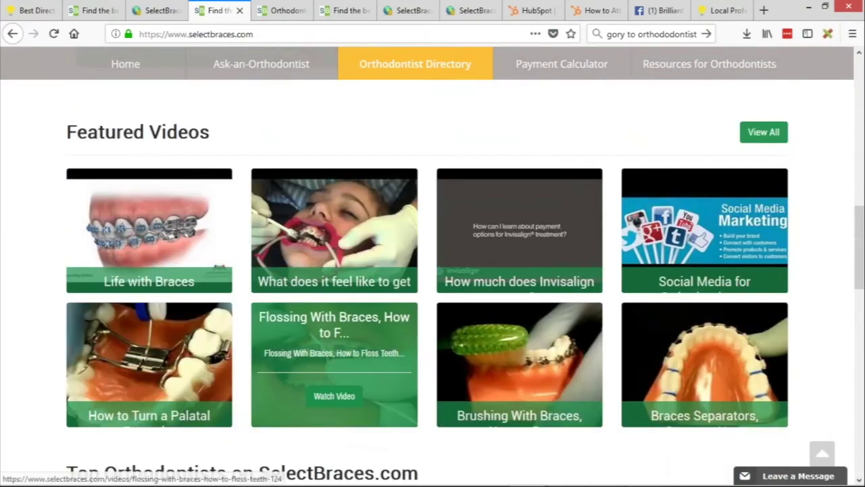
scroll(356, 220, "down", 5)
scroll(433, 270, "up", 2)
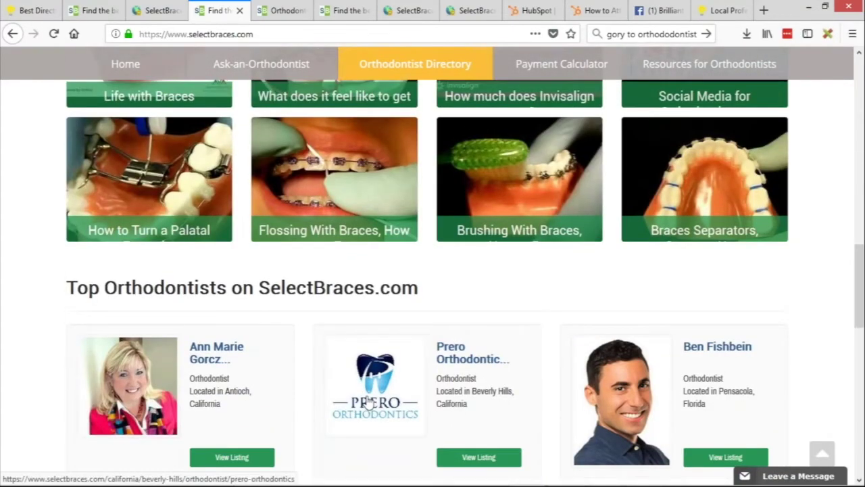
scroll(432, 271, "up", 3)
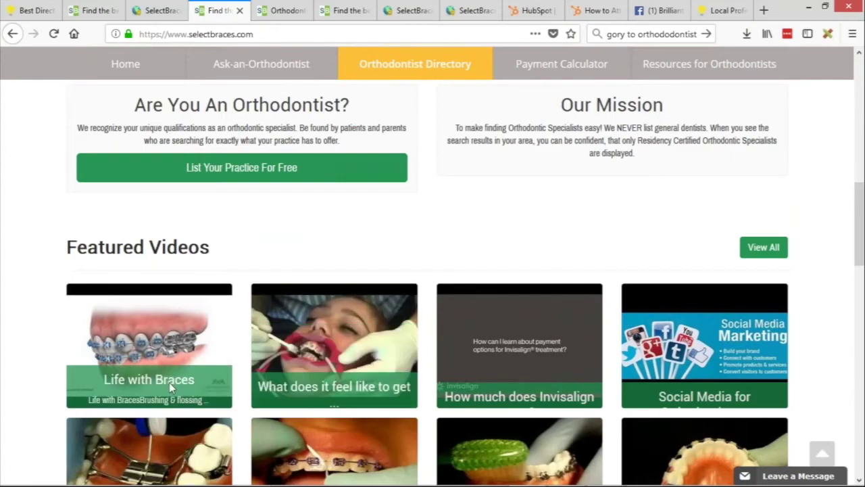
scroll(316, 378, "down", 4)
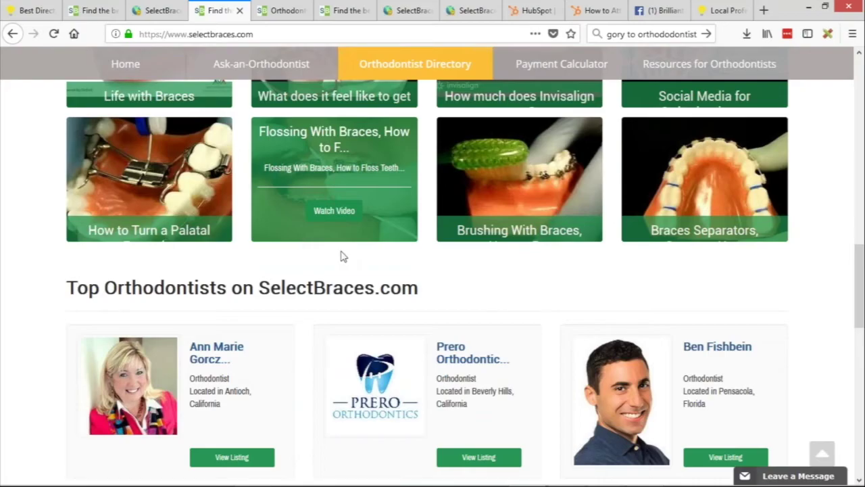
scroll(342, 255, "down", 7)
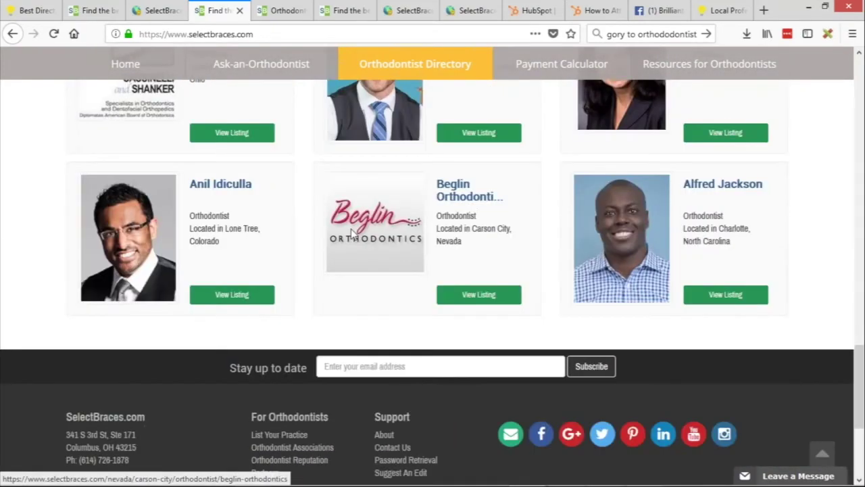
scroll(351, 233, "up", 10)
Switch to the directory's design settings, collapse the Homepage Search and Divider Settings and expand Homepage Section Order
left_click(165, 12)
left_click(286, 184)
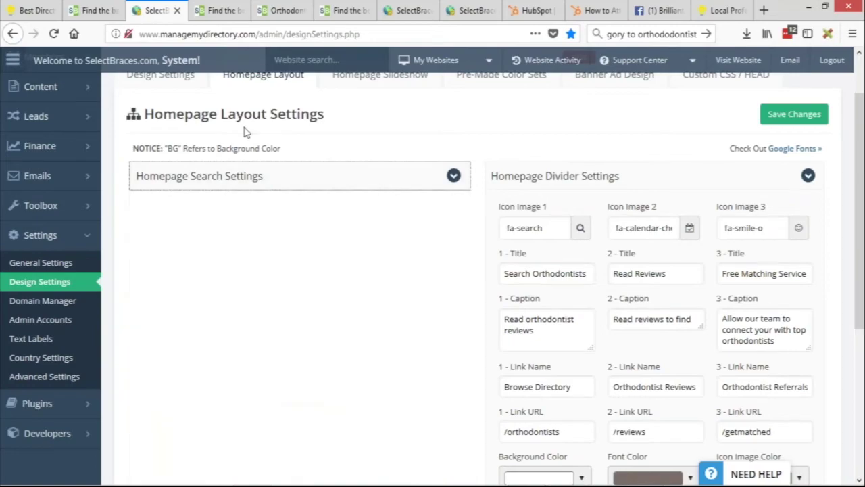
left_click(599, 176)
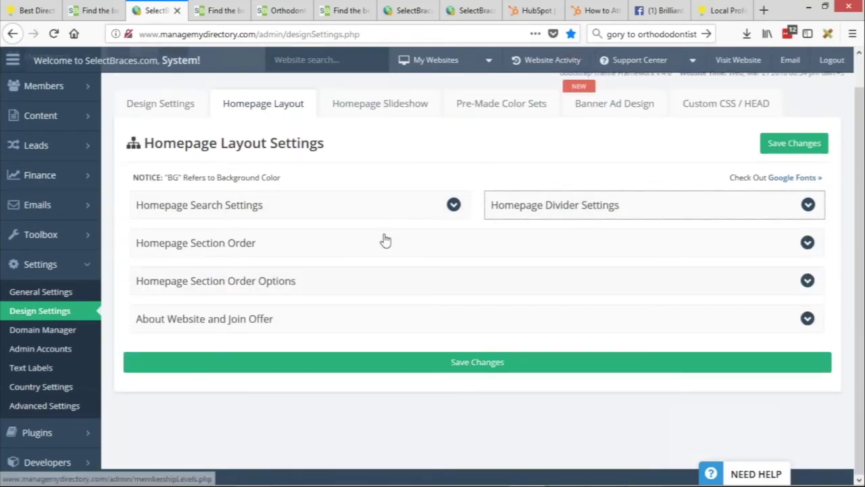
left_click(207, 243)
scroll(304, 236, "down", 1)
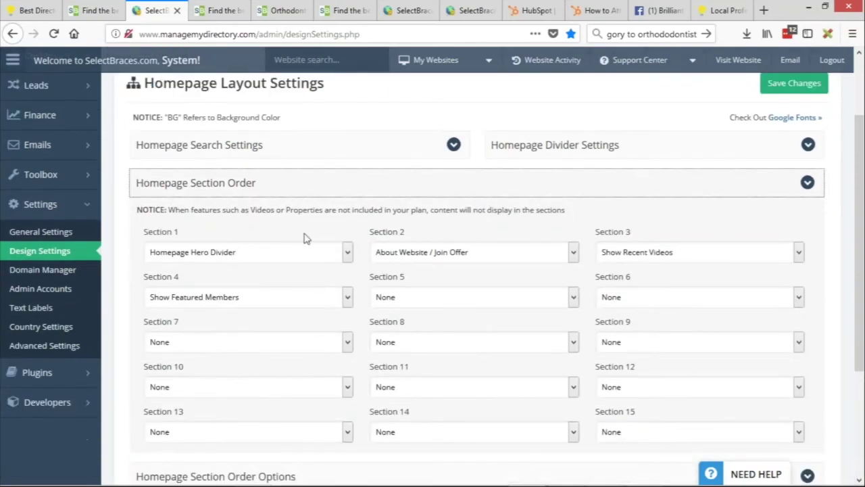
scroll(581, 284, "down", 1)
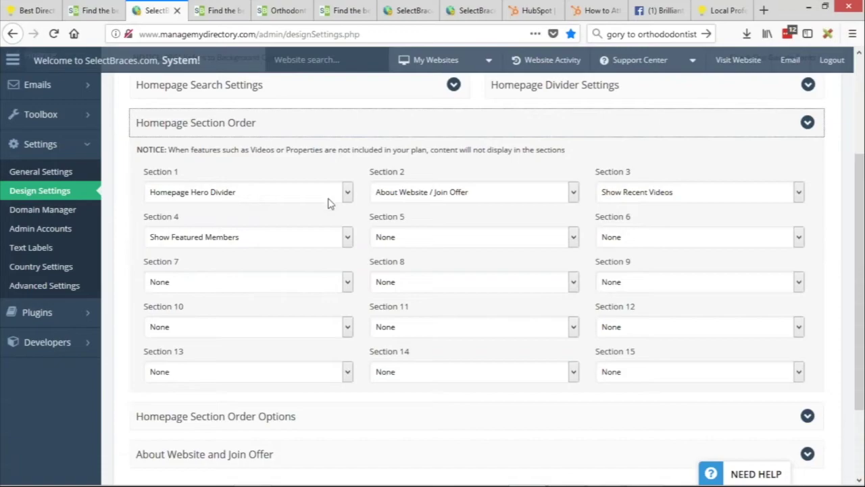
Set homepage Section 2 to Show Featured Members, after trying Show Recent Blog Articles with Sidebar there
left_click(455, 194)
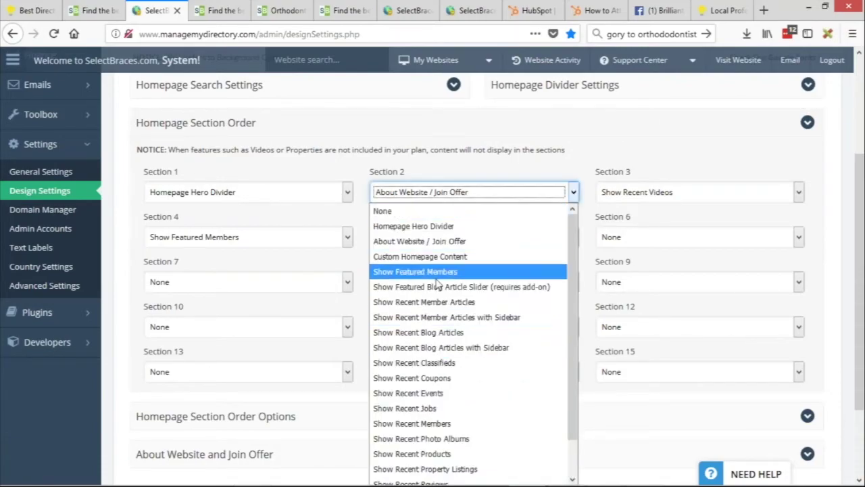
left_click(438, 347)
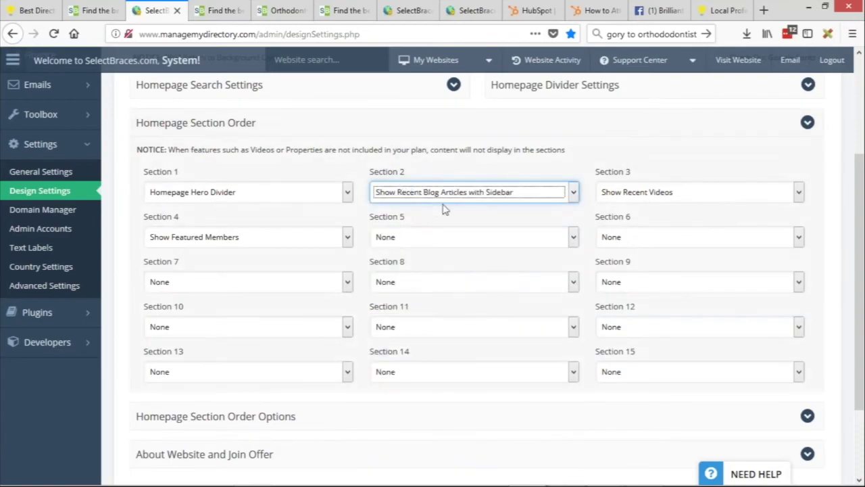
left_click(416, 197)
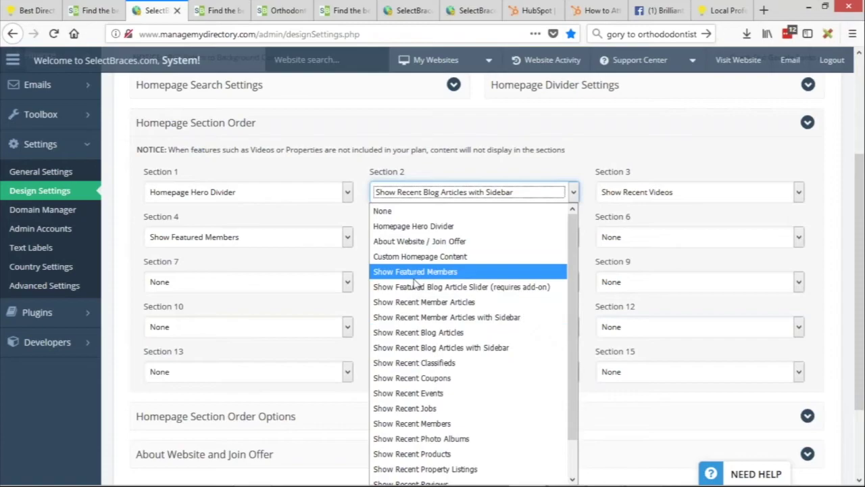
left_click(480, 277)
Set Section 3 to Show Recent Blog Articles with Sidebar and Section 4 to About Website / Join Offer
left_click(692, 200)
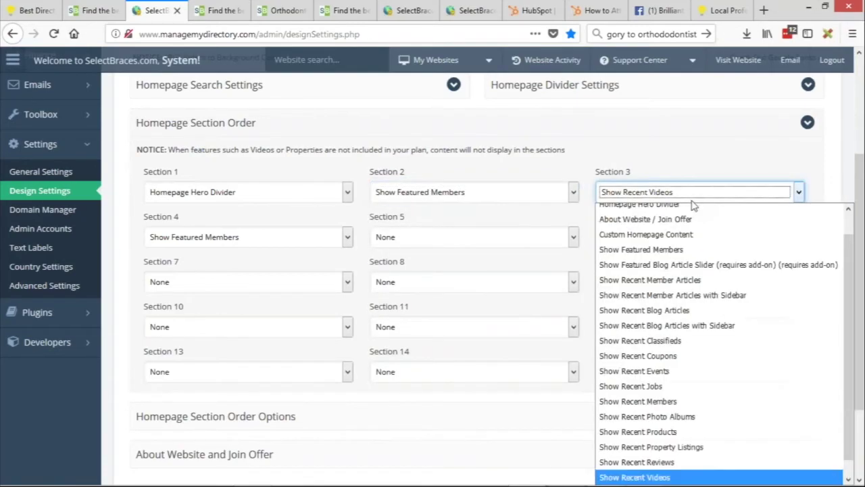
left_click(668, 332)
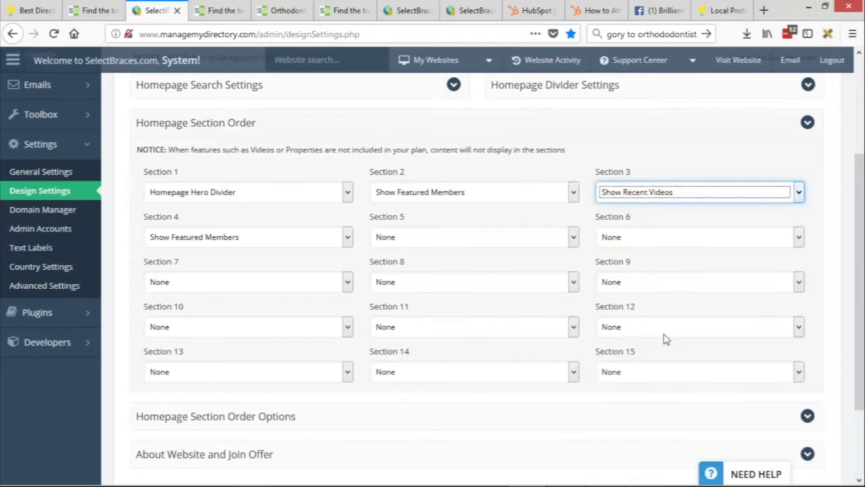
left_click(218, 242)
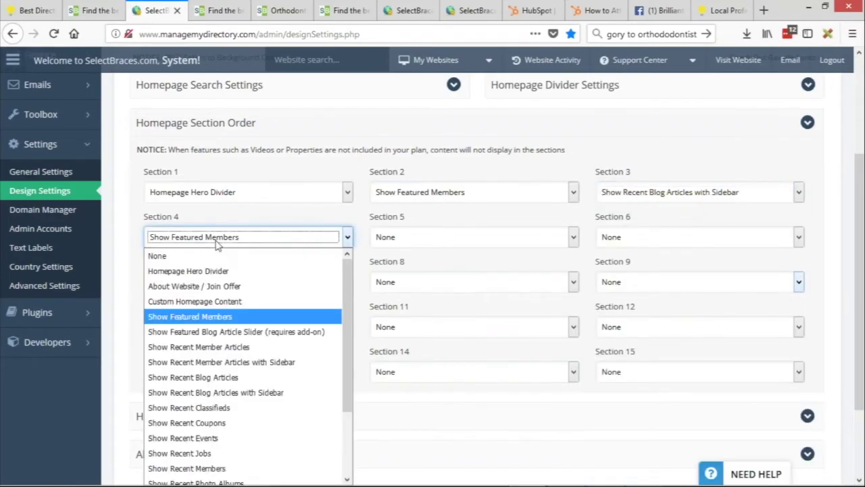
left_click(225, 286)
Expand Homepage Section Order Options, then reopen the section order and set Section 3 to Show Recent Member Articles with Sidebar
left_click(223, 122)
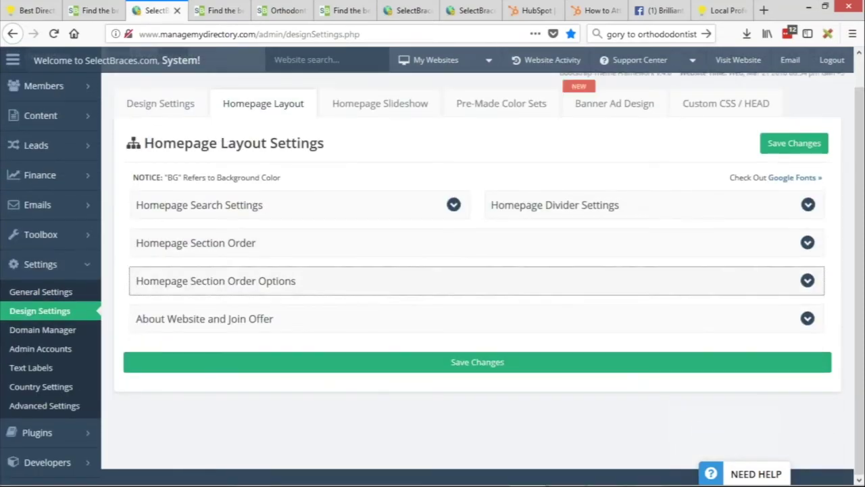
left_click(271, 281)
scroll(270, 285, "down", 2)
scroll(291, 299, "up", 5)
left_click(318, 269)
scroll(321, 271, "down", 4)
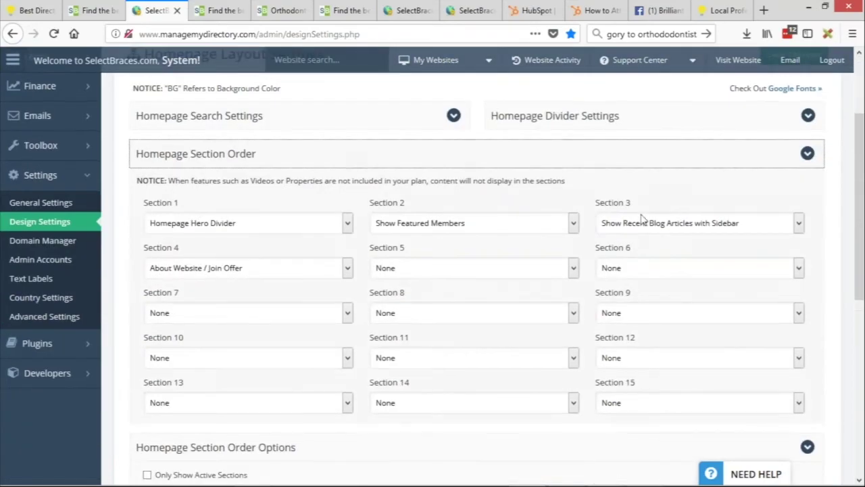
left_click(700, 229)
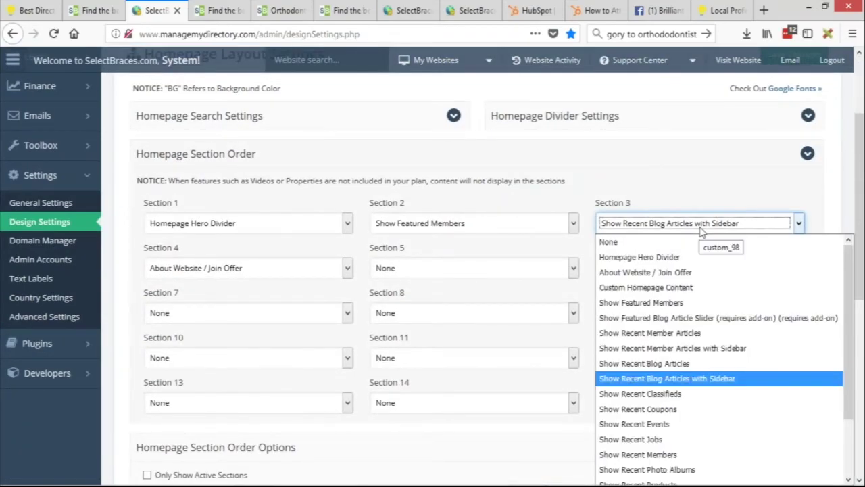
left_click(699, 348)
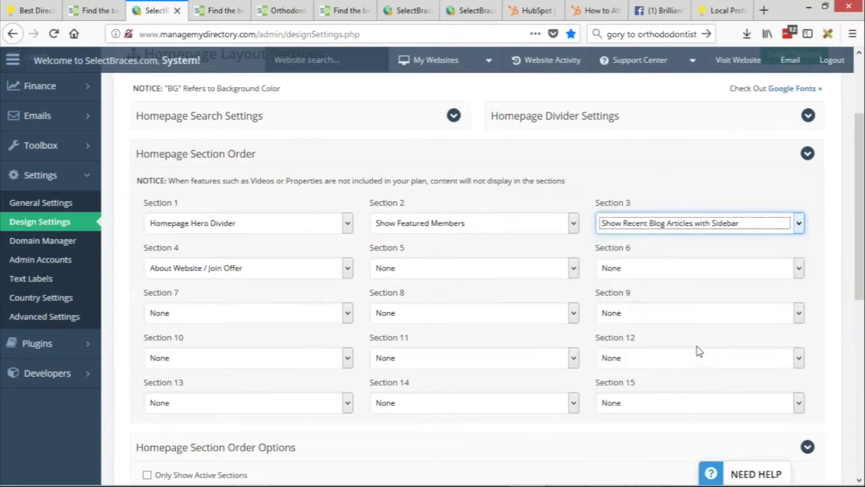
Limit the Homepage Section Order Options to active sections only and expand Featured Members to check its title
scroll(432, 203, "down", 1)
scroll(426, 208, "down", 5)
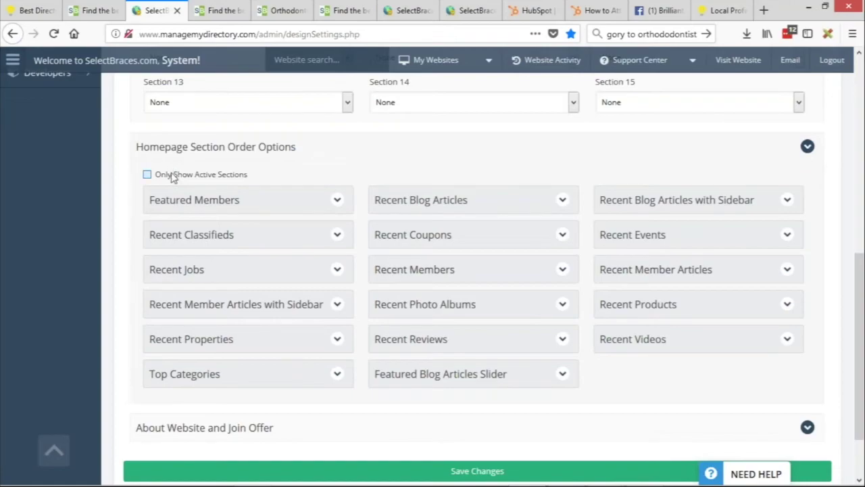
left_click(172, 175)
left_click(336, 298)
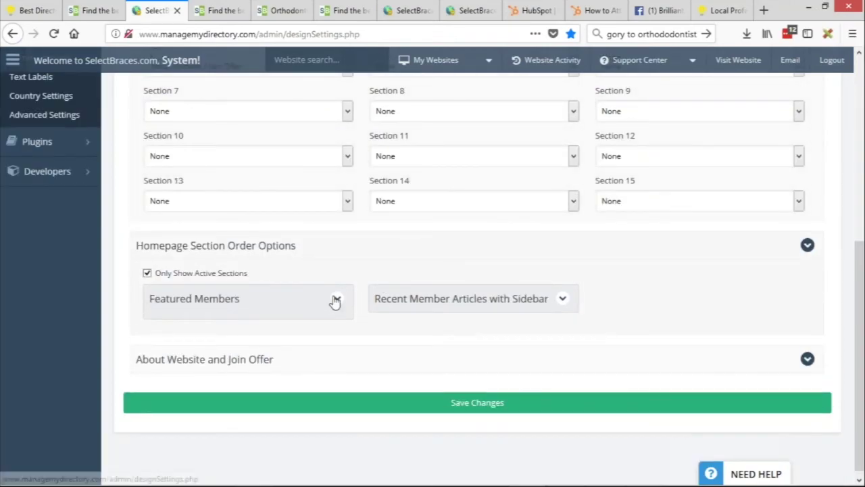
left_click_drag(214, 264, 293, 261)
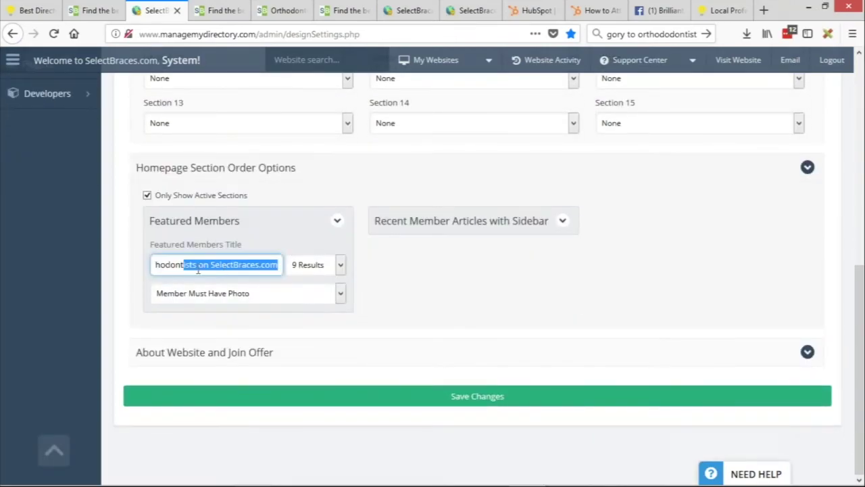
Expand Recent Member Articles with Sidebar and set its title to "Dental Tips from Orthodontists"
left_click(428, 219)
left_click_drag(405, 263, 541, 257)
left_click(458, 269)
triple_click(428, 268)
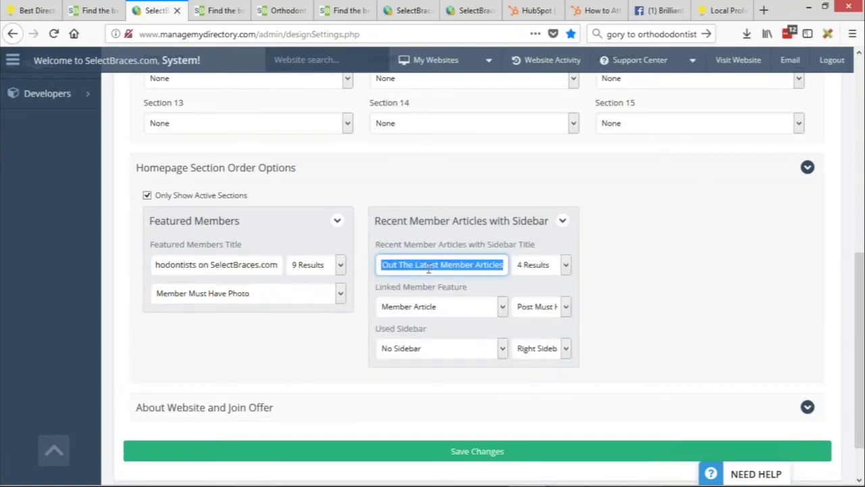
type("Dental Tips from Orthodontists")
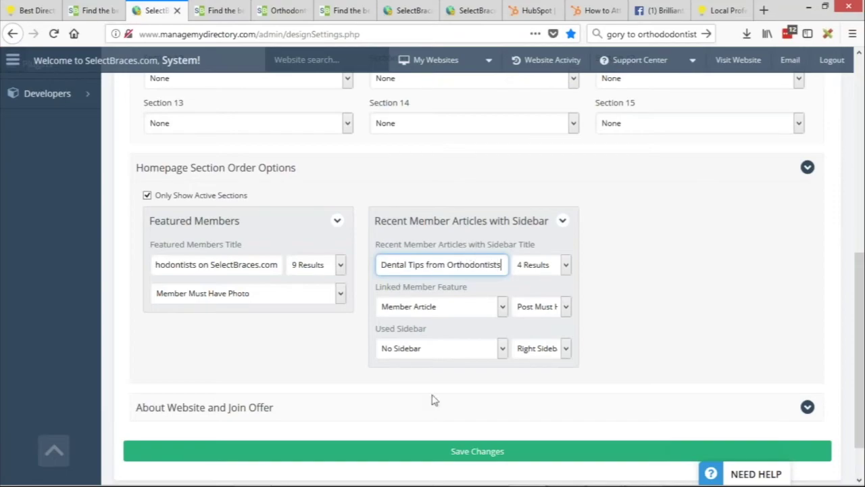
Save the homepage section settings and reload the public SelectBraces homepage
left_click(458, 461)
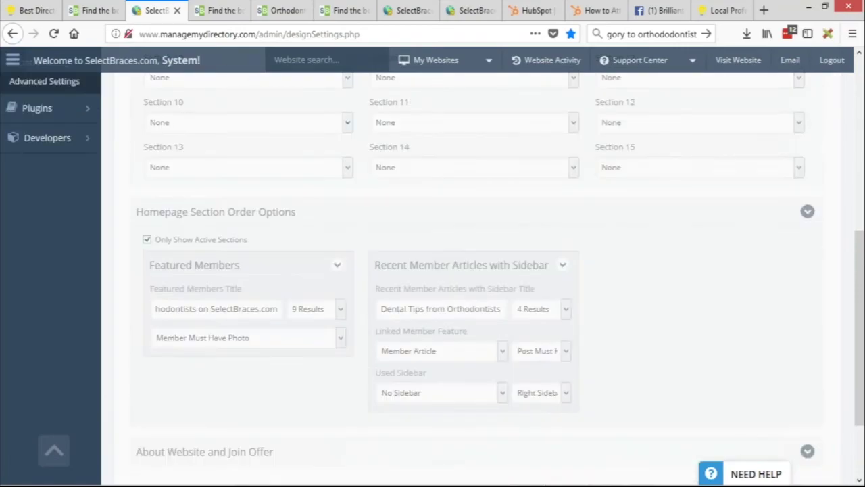
key("ctrl+Tab")
scroll(435, 231, "up", 10)
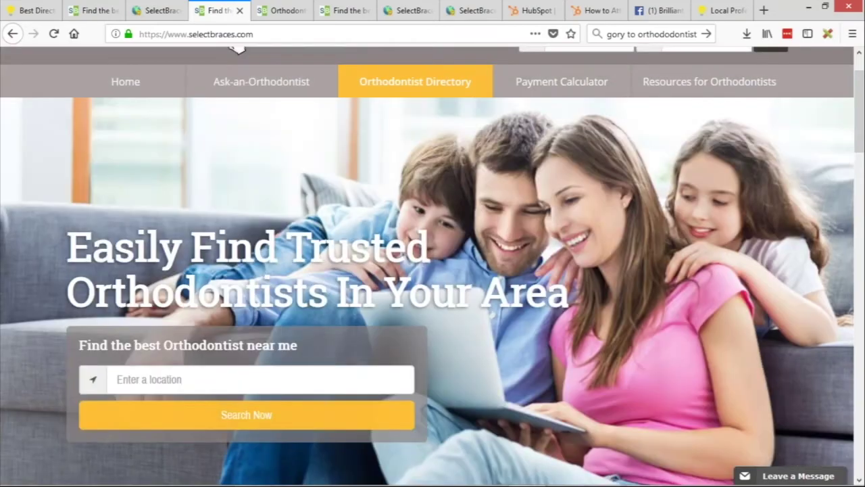
left_click(54, 34)
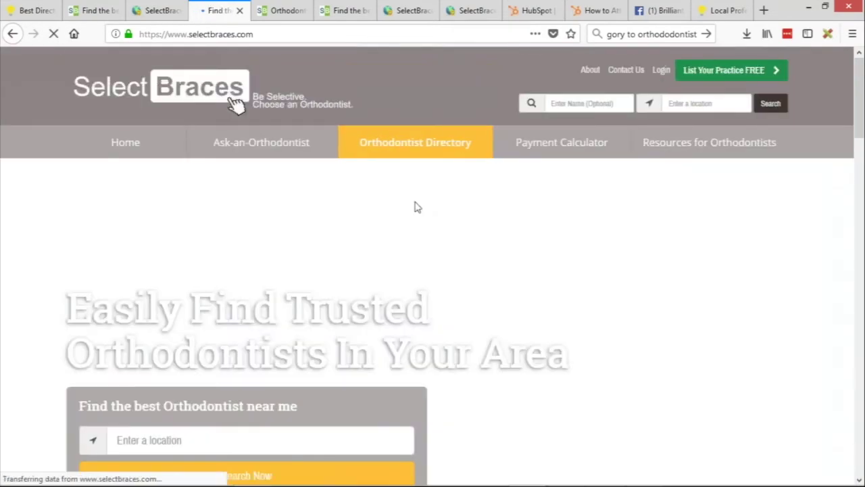
Review the reloaded homepage from the hero through the linked divider columns and Top Orthodontists to the Dental Tips from Orthodontists section
scroll(432, 198, "down", 2)
scroll(492, 140, "down", 6)
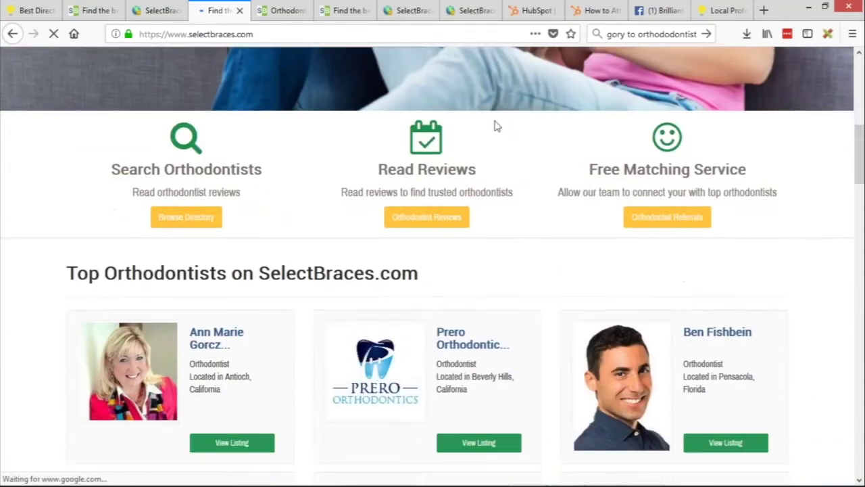
scroll(518, 182, "up", 4)
scroll(518, 184, "up", 4)
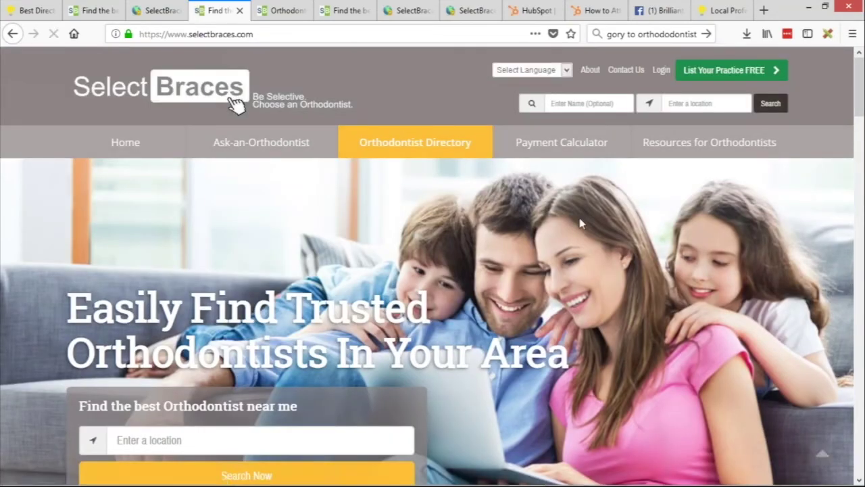
mouse_move(741, 161)
scroll(485, 163, "down", 2)
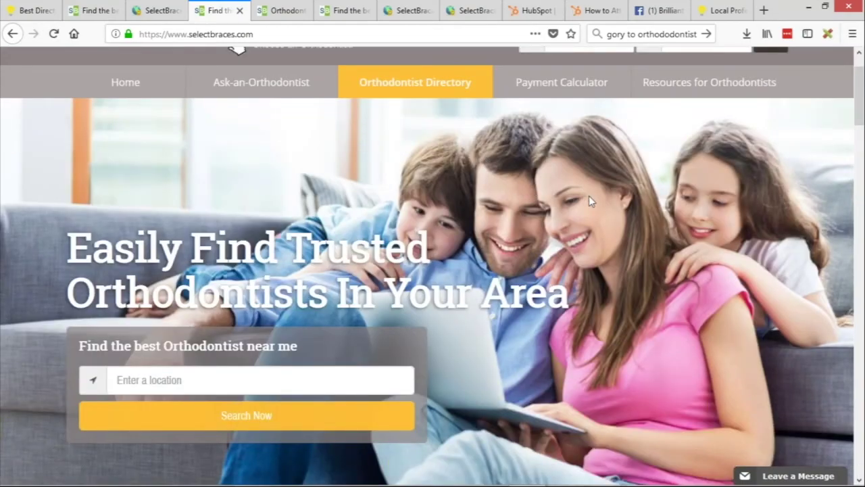
scroll(589, 195, "down", 3)
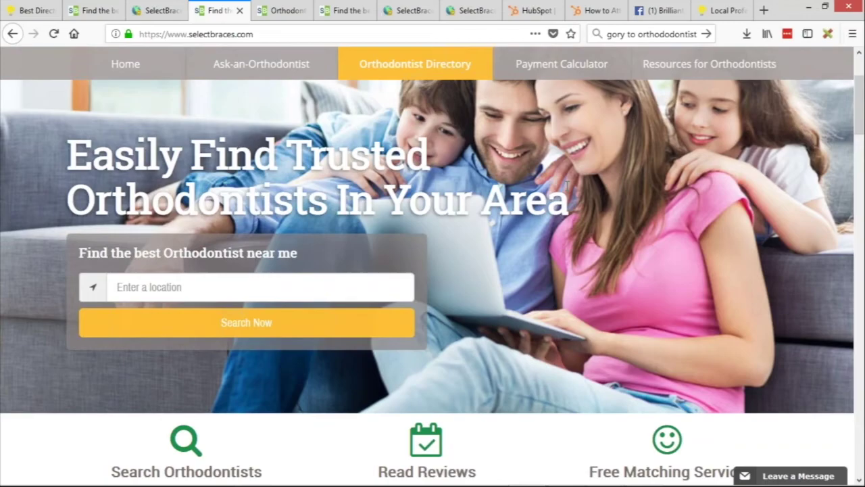
scroll(575, 186, "up", 2)
scroll(577, 188, "down", 5)
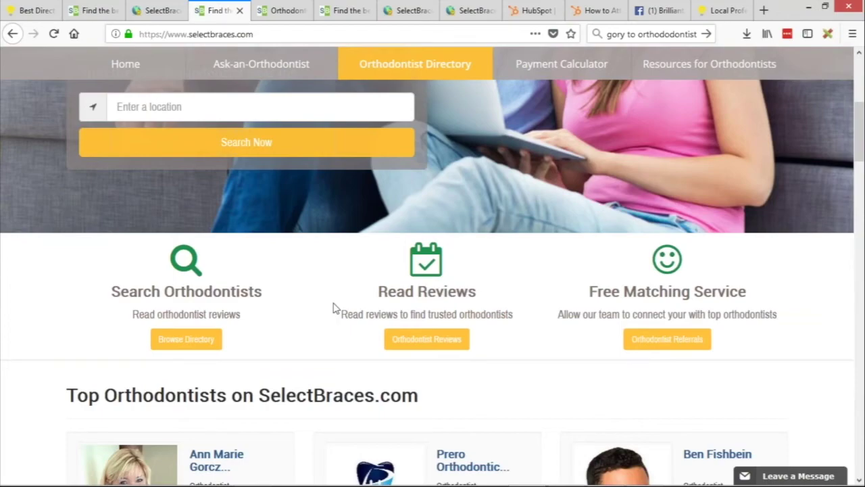
scroll(299, 280, "down", 5)
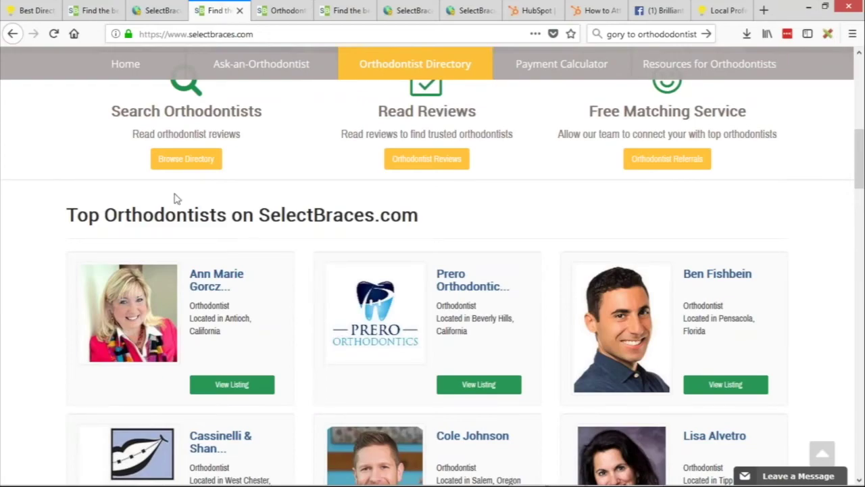
scroll(126, 268, "down", 5)
scroll(129, 162, "down", 10)
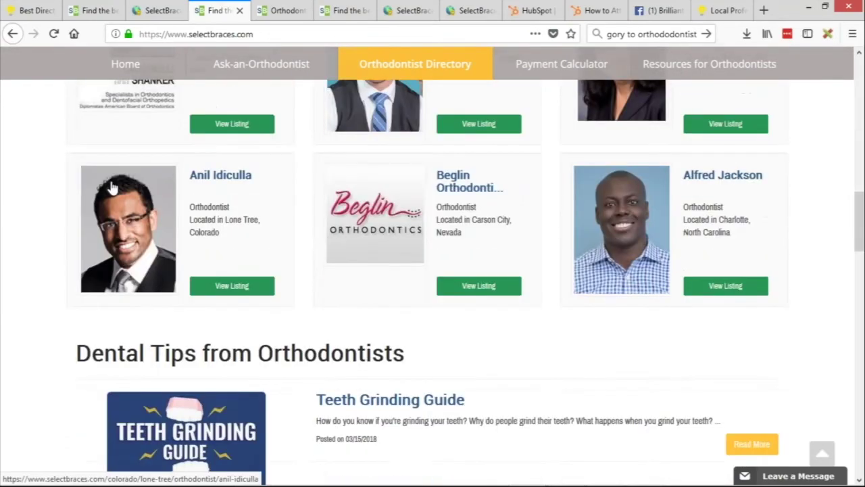
left_click_drag(76, 174, 405, 176)
scroll(489, 247, "down", 2)
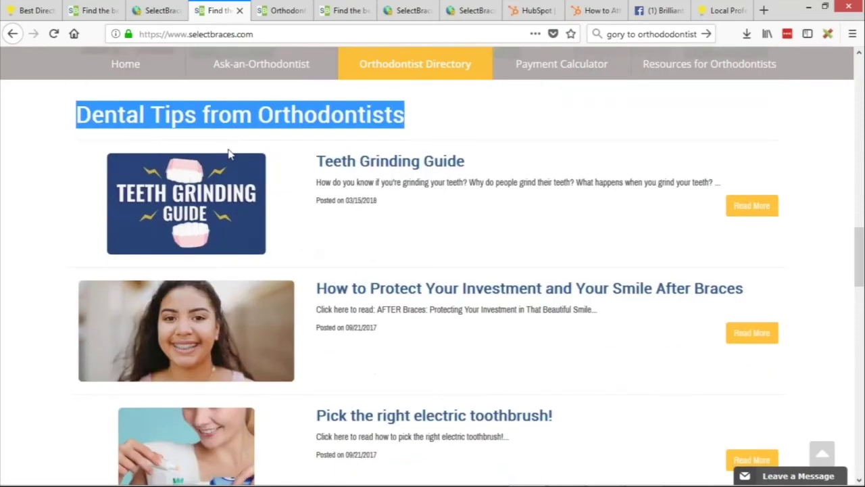
In the design settings, set the Recent Member Articles section's Used Sidebar to Member Search Result and save the changes
left_click(154, 10)
scroll(482, 144, "down", 4)
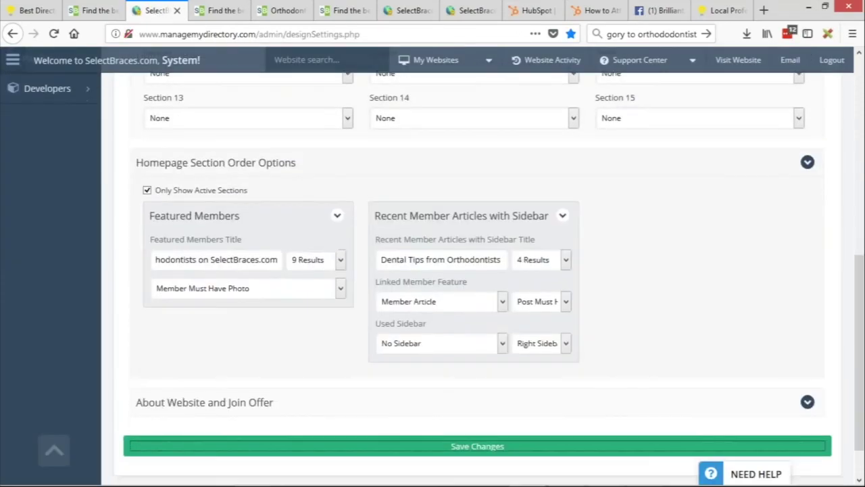
left_click(411, 295)
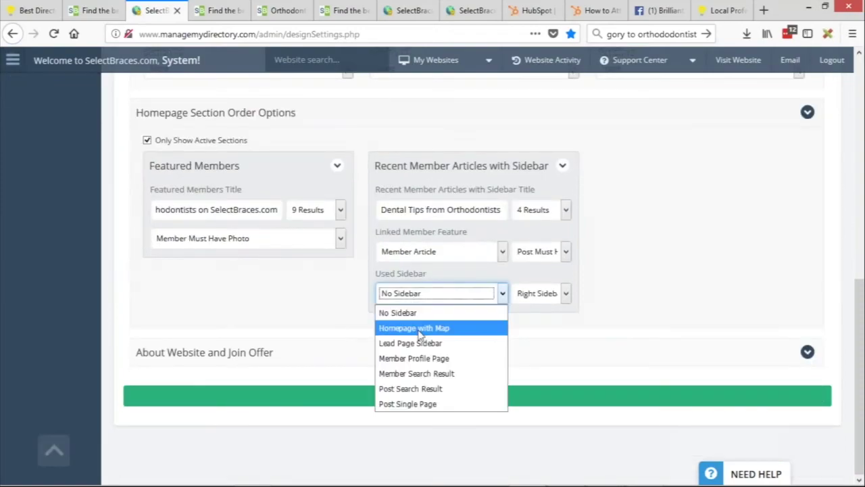
left_click(438, 373)
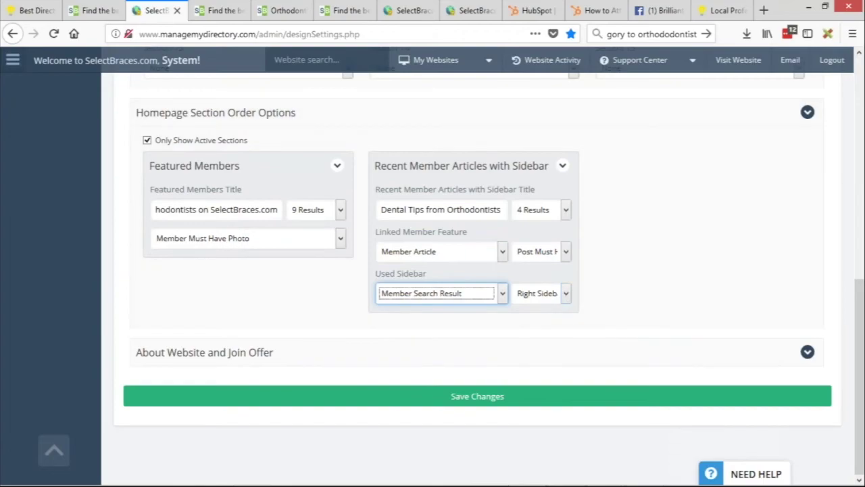
left_click(509, 398)
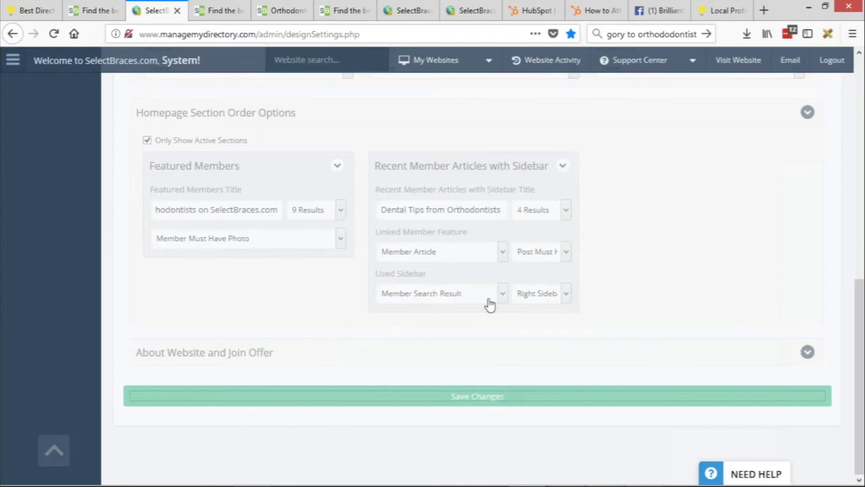
Reload the public homepage and examine the sidebar beside the Dental Tips from Orthodontists articles
left_click(228, 11)
scroll(666, 233, "down", 2)
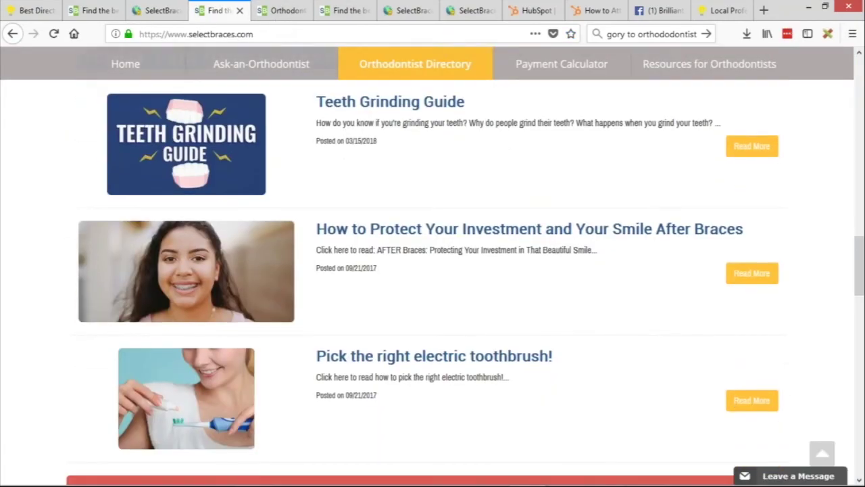
scroll(175, 183, "up", 5)
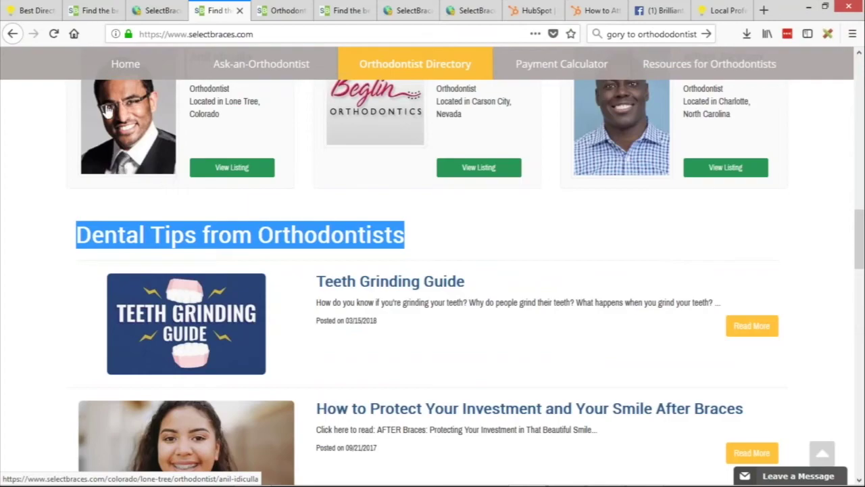
left_click(52, 35)
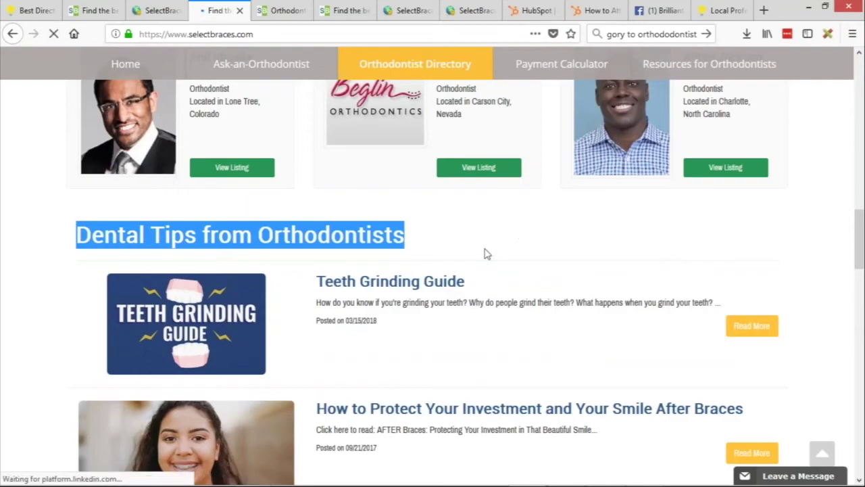
scroll(473, 236, "down", 12)
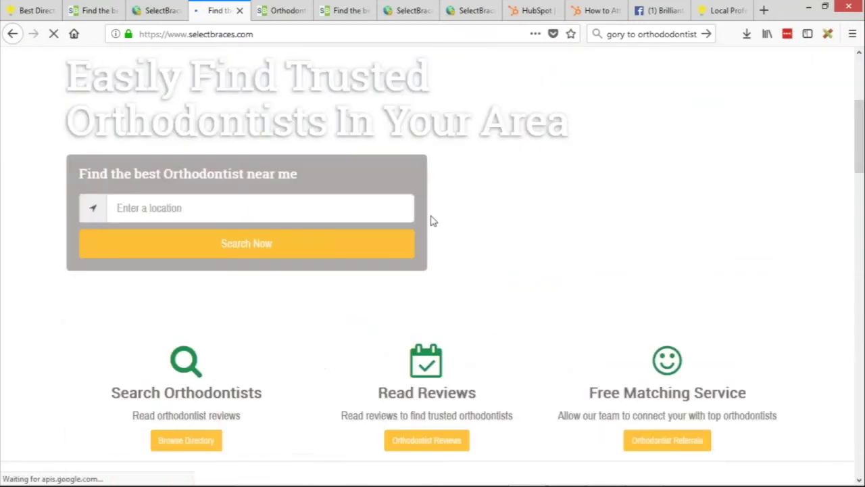
scroll(450, 132, "down", 5)
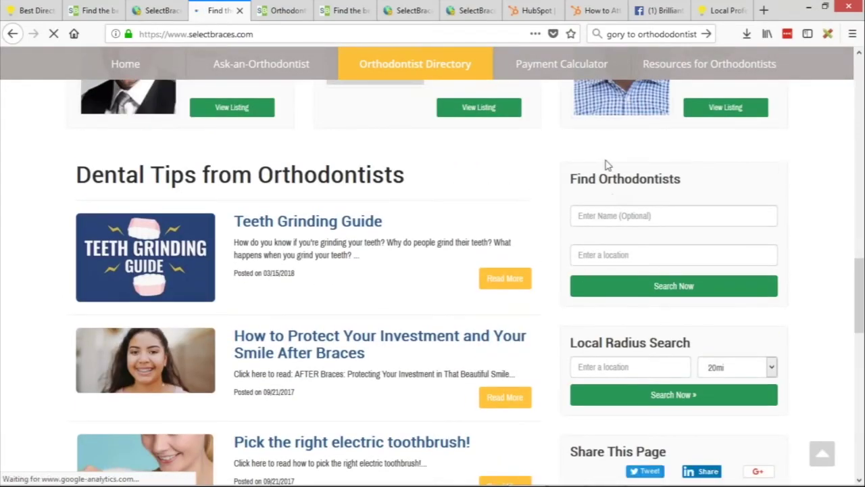
scroll(618, 215, "down", 5)
scroll(676, 203, "down", 3)
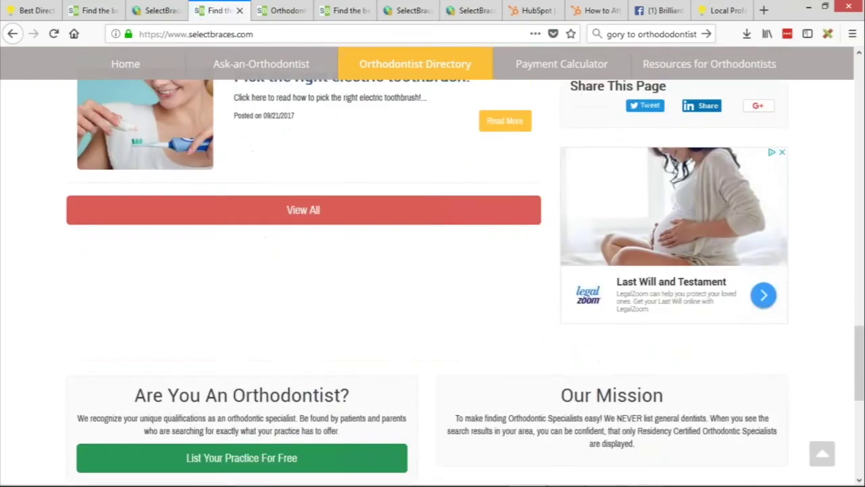
scroll(701, 174, "up", 4)
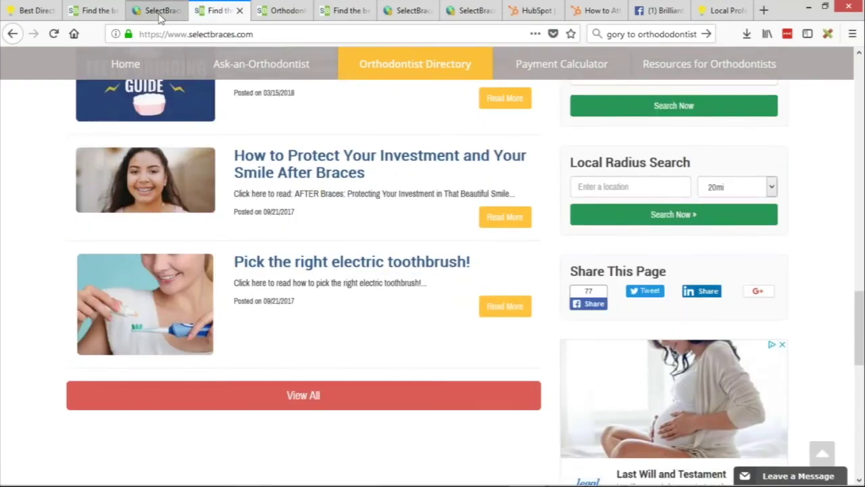
Set Recent Member Articles with Sidebar to 5 Results in the design settings and save the changes
left_click(155, 10)
left_click(563, 210)
left_click(531, 289)
left_click(506, 401)
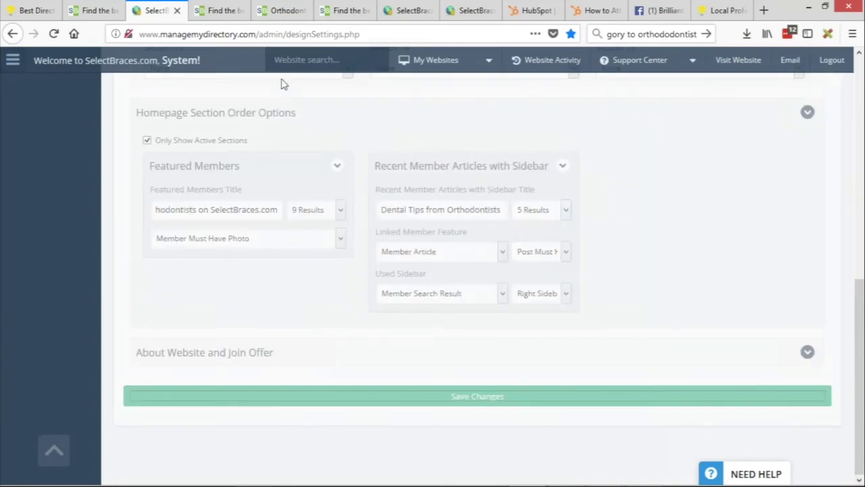
Reload the public homepage and review its sections down through the member articles, join offer, mission statement and footer
left_click(218, 10)
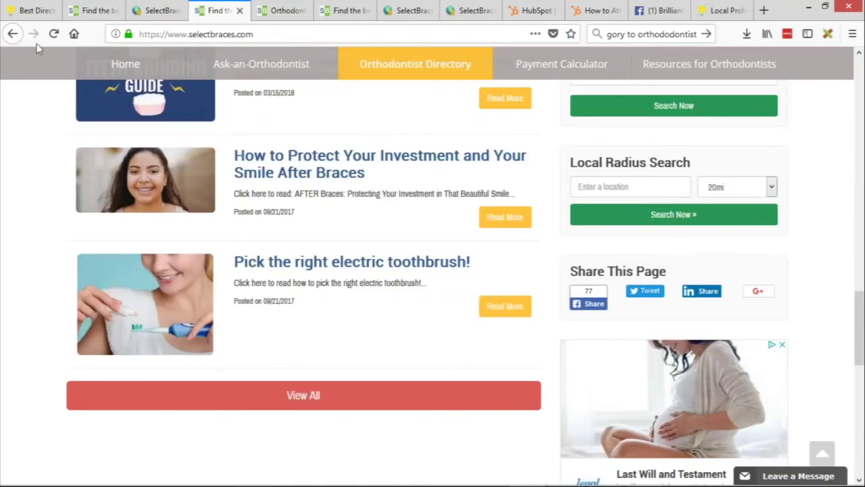
left_click(53, 34)
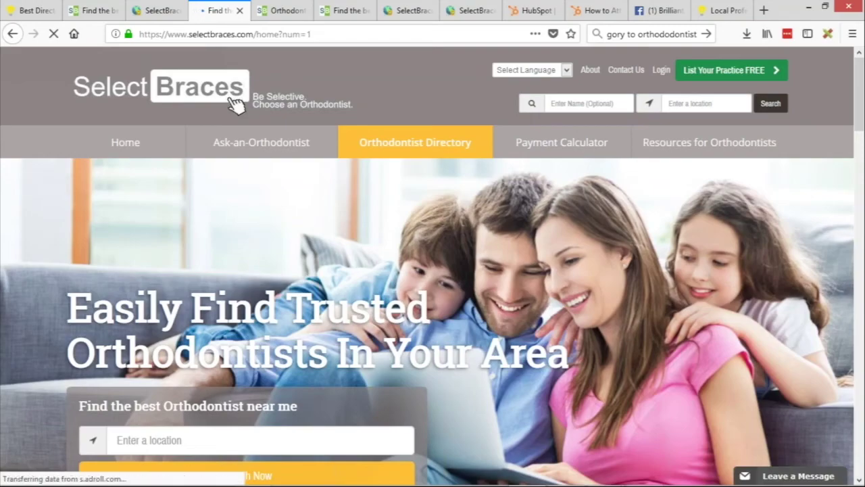
scroll(233, 103, "down", 2)
scroll(14, 139, "down", 6)
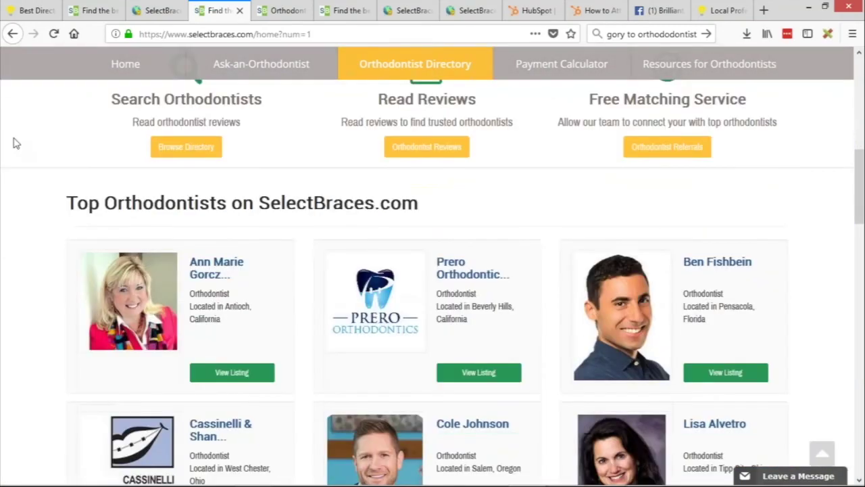
scroll(16, 143, "down", 8)
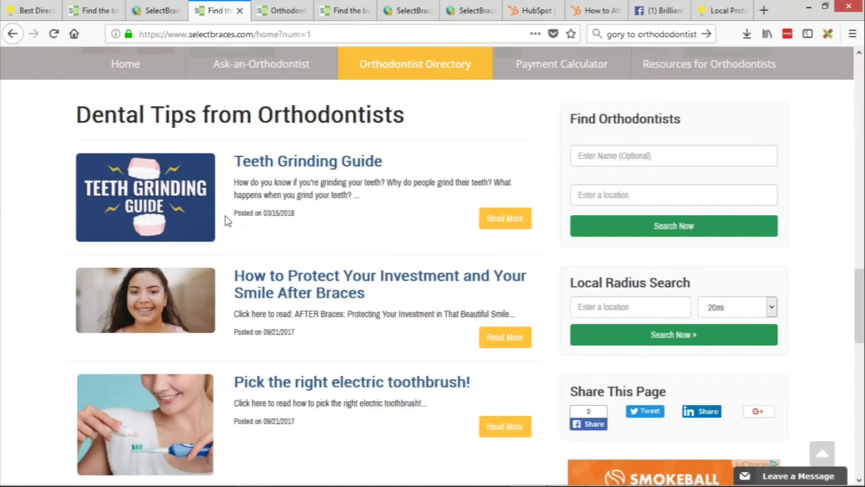
scroll(226, 218, "down", 1)
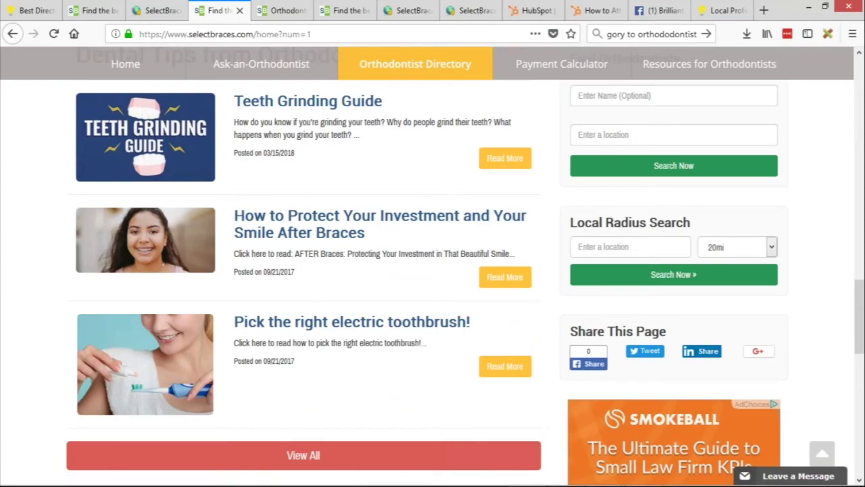
scroll(56, 259, "down", 6)
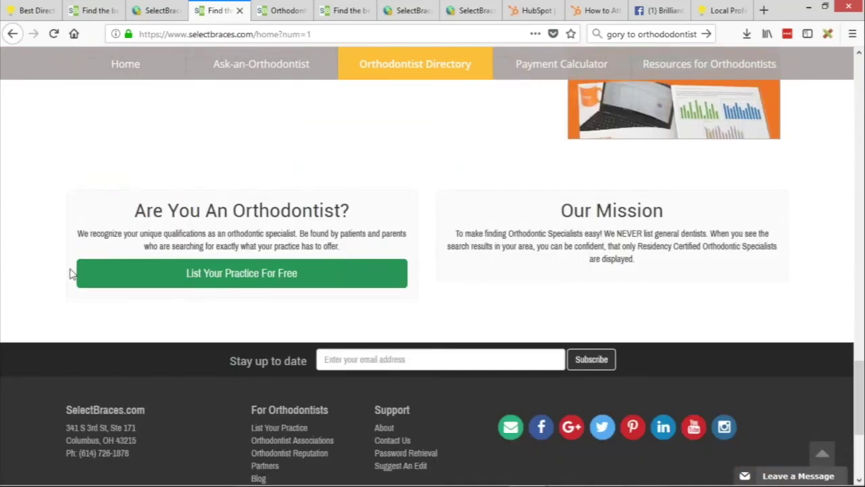
scroll(70, 269, "down", 1)
left_click_drag(133, 169, 267, 170)
left_click(619, 235)
left_click(267, 169)
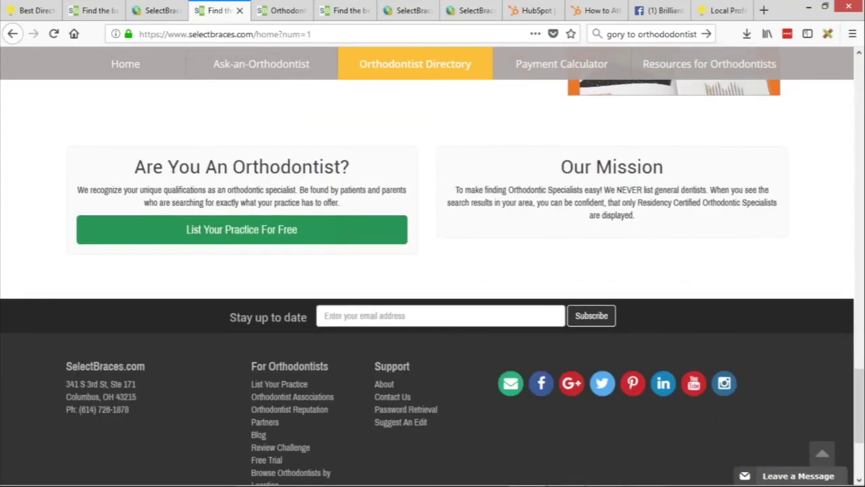
scroll(588, 203, "down", 2)
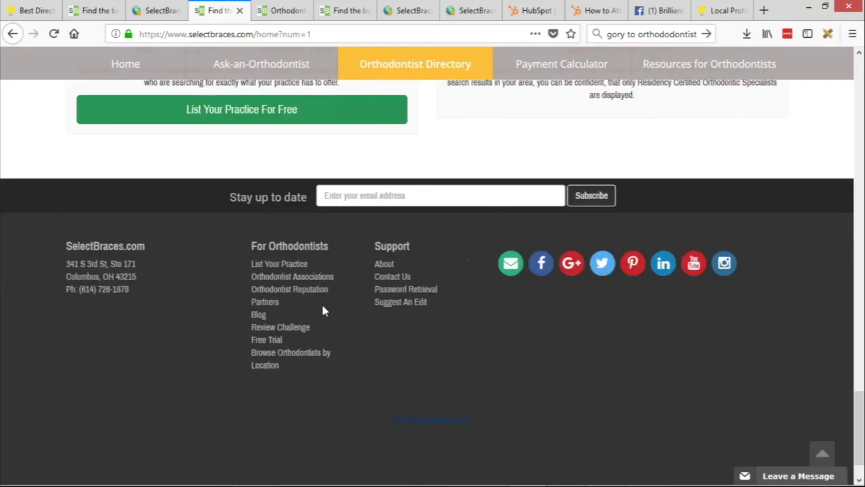
Compare the top of the redesigned homepage with the original version's hero, menu and divider columns
scroll(464, 342, "up", 6)
scroll(464, 342, "up", 7)
scroll(448, 330, "down", 7)
scroll(534, 218, "up", 13)
scroll(530, 219, "up", 15)
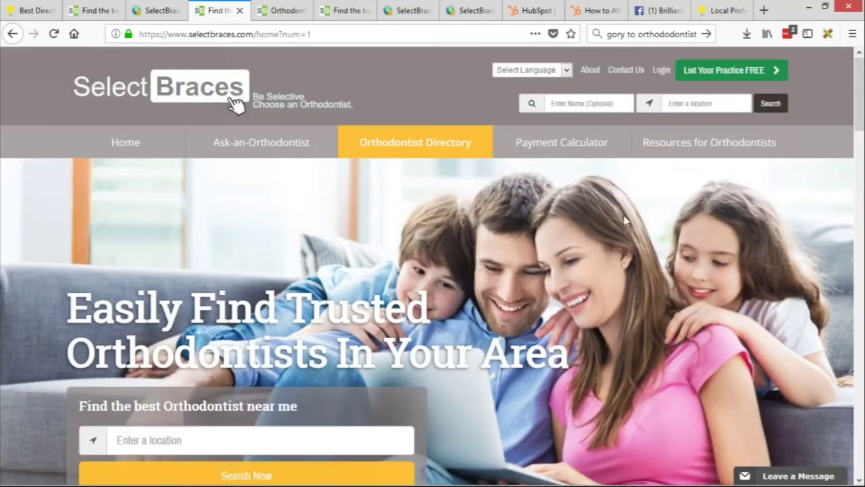
left_click(341, 11)
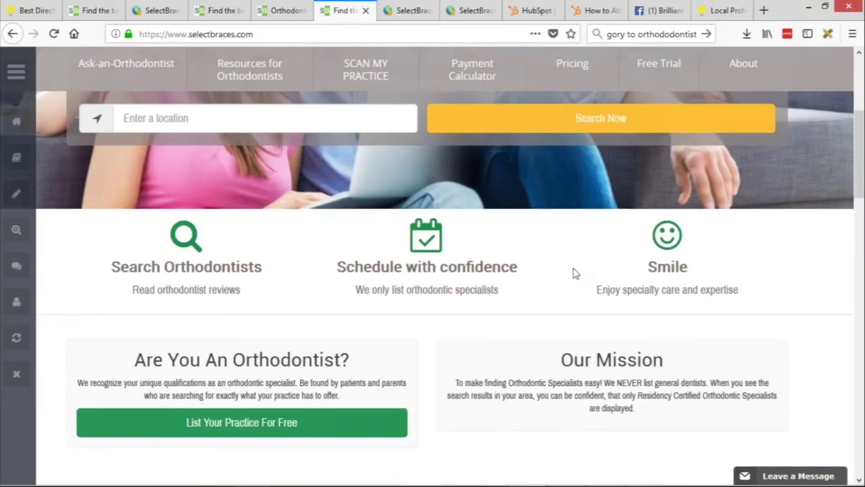
scroll(571, 271, "up", 4)
scroll(585, 234, "down", 3)
scroll(576, 224, "up", 3)
mouse_move(365, 162)
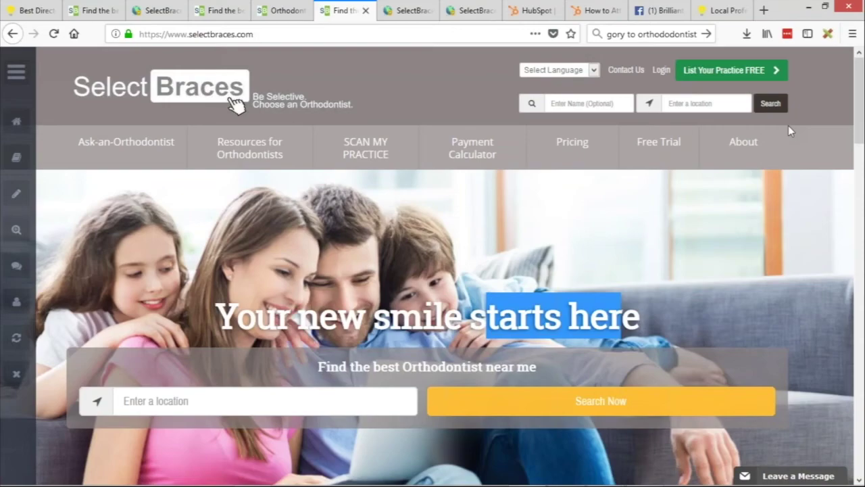
Open the demobootstrap.com demo directory site in a new browser tab
left_click(764, 10)
type("demobootstrap.com/")
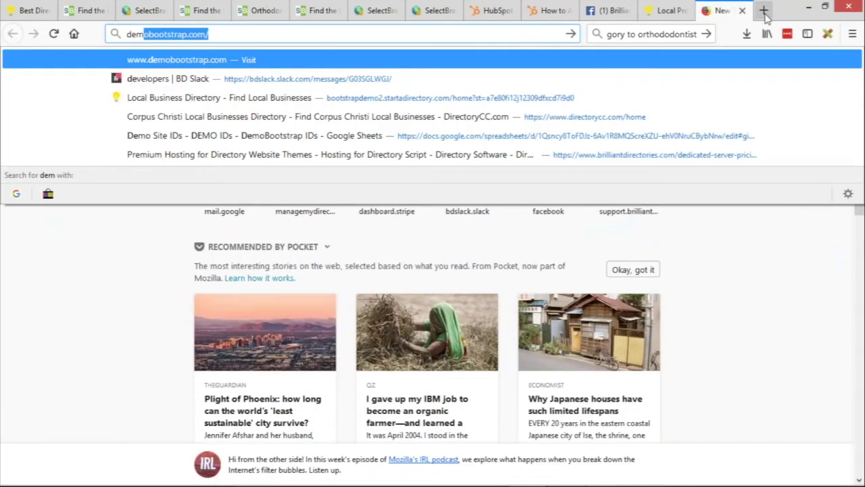
key("Return")
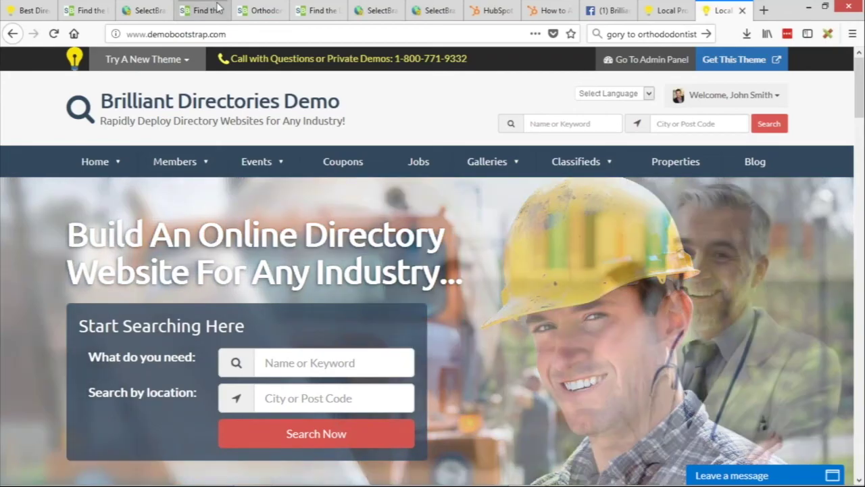
Return to the redesigned SelectBraces homepage and review its hero, divider columns and top orthodontist listings
left_click(200, 11)
scroll(466, 276, "down", 6)
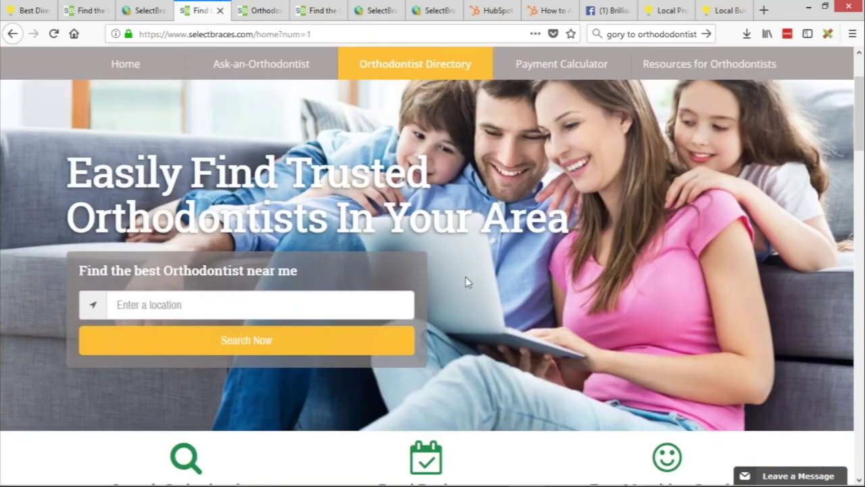
scroll(517, 223, "down", 4)
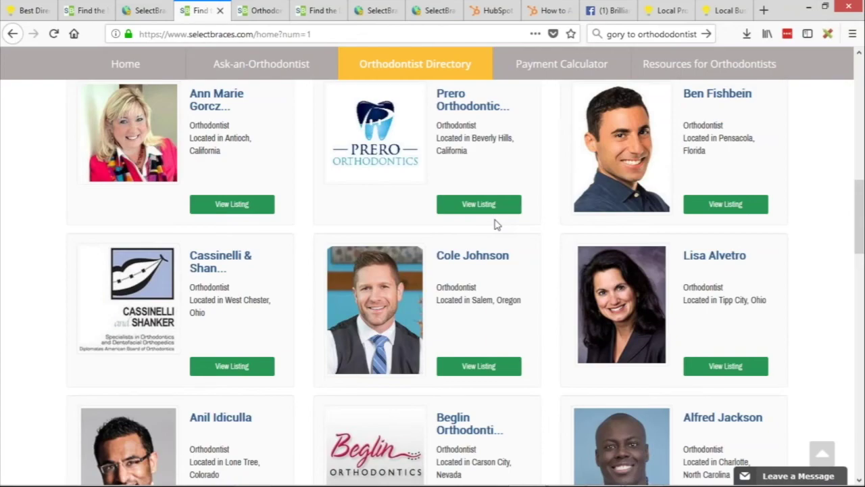
scroll(496, 225, "up", 10)
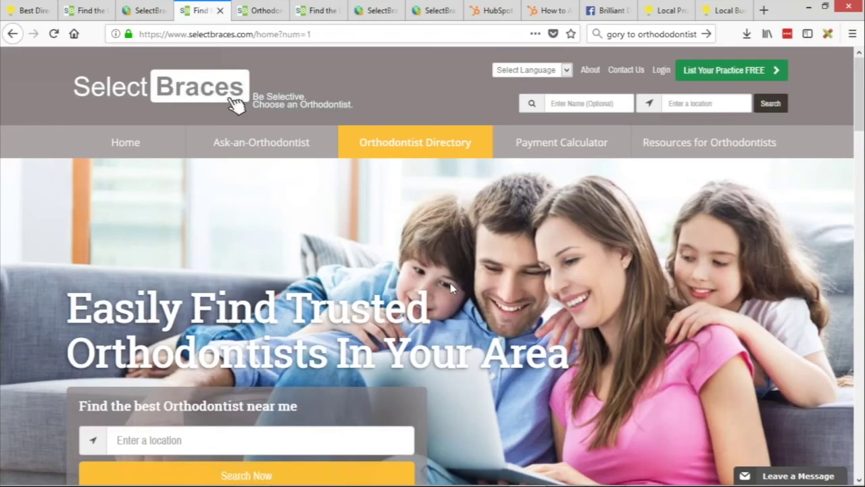
Examine the Resources for Orthodontists submenu and the Free Matching Service column on the redesigned homepage
mouse_move(683, 154)
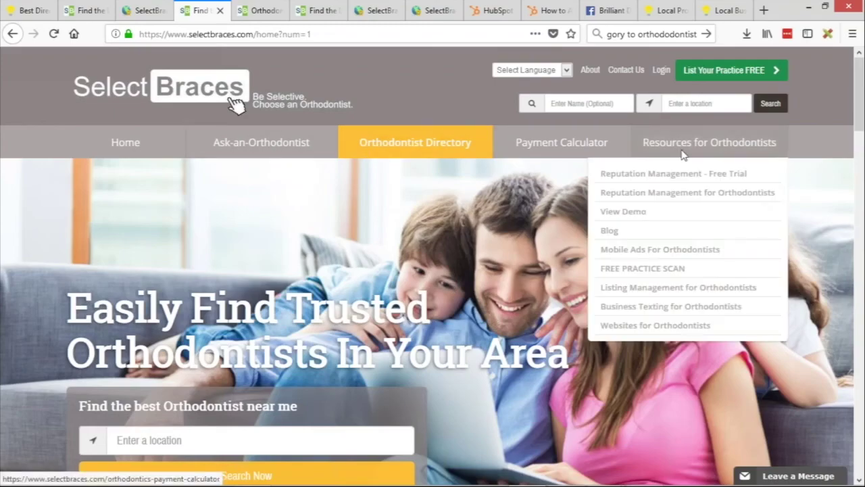
scroll(676, 230, "down", 6)
left_click_drag(590, 232, 690, 231)
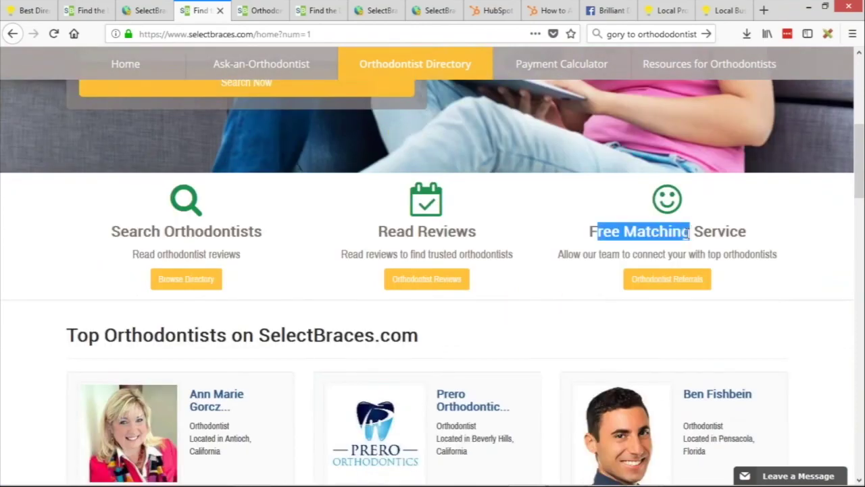
scroll(556, 170, "up", 6)
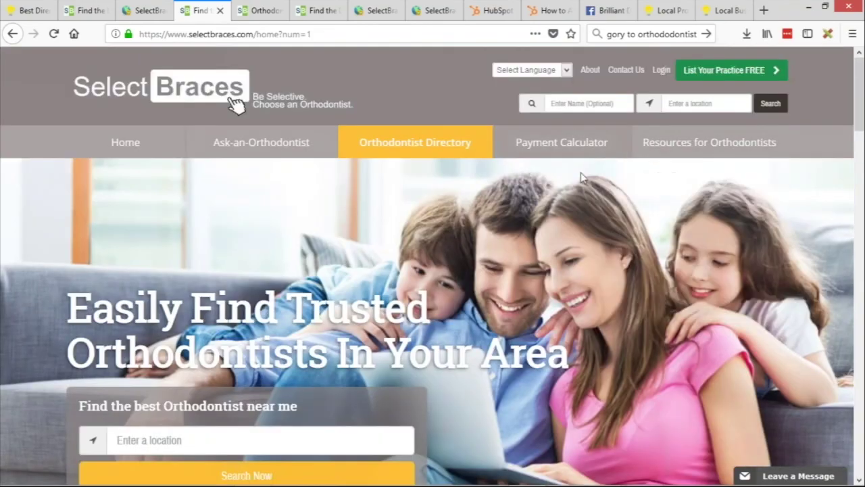
Open the Orthodontist Referrals link under Free Matching Service and examine the Connect With Orthodontists form and its sidebar
scroll(580, 177, "down", 5)
left_click(667, 340)
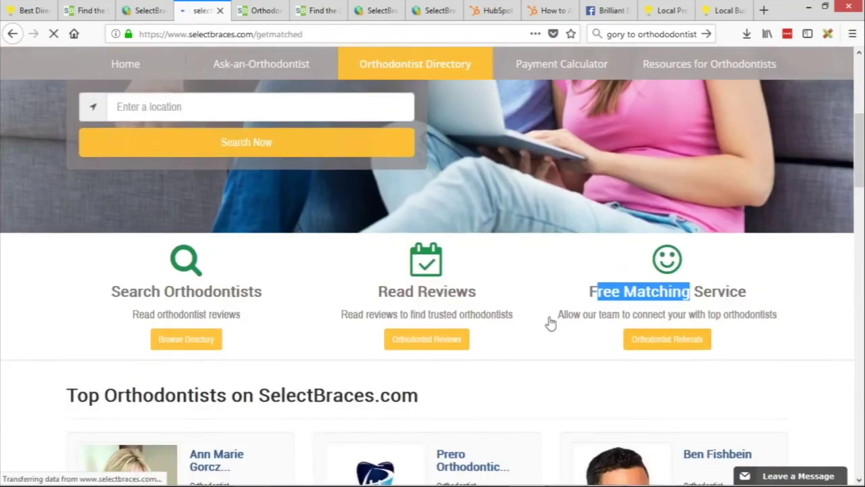
scroll(282, 225, "down", 1)
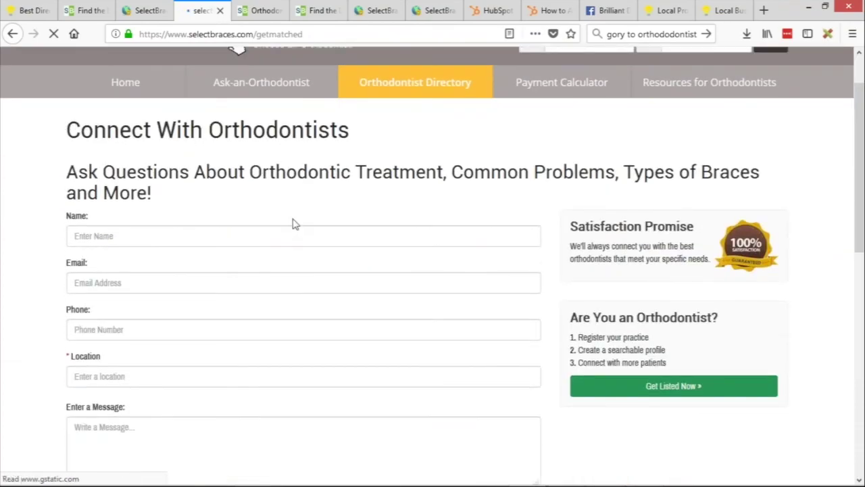
scroll(300, 253, "down", 3)
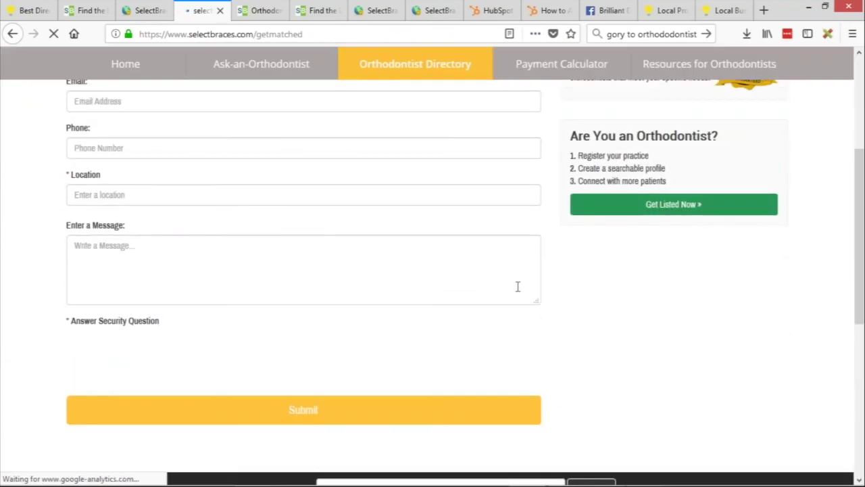
scroll(518, 286, "up", 4)
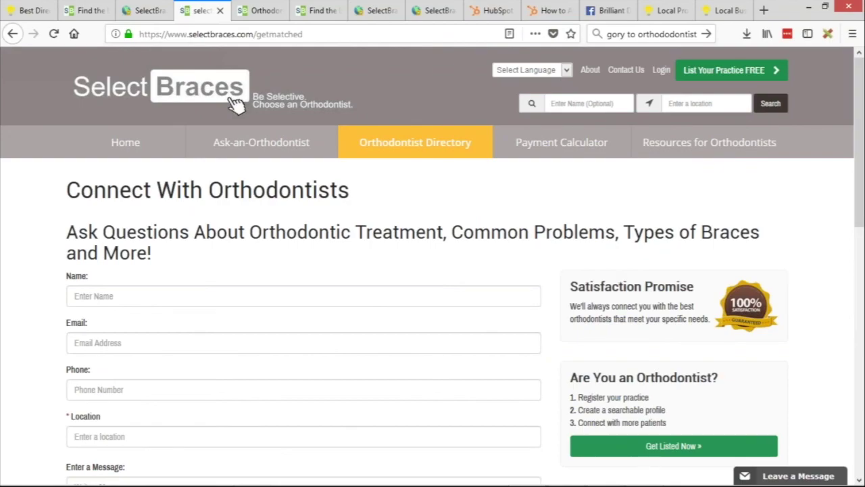
scroll(649, 226, "down", 3)
scroll(615, 228, "down", 4)
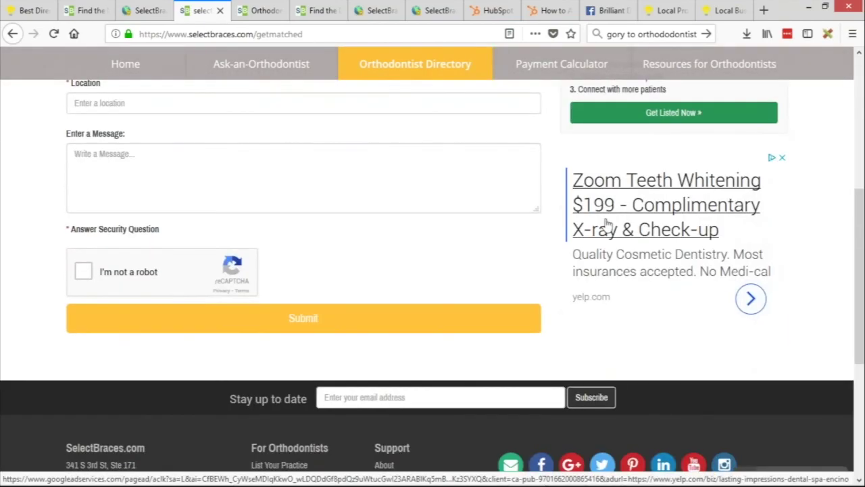
scroll(247, 93, "up", 8)
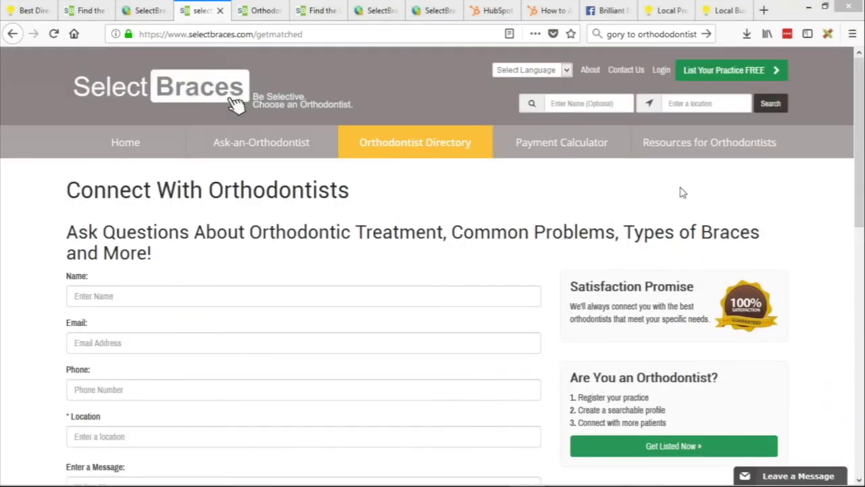
Switch from the browser to the slide presentation's Showcase Winner slide
key("alt+Tab")
key("alt+Tab")
key("alt+Tab")
key("alt+Tab")
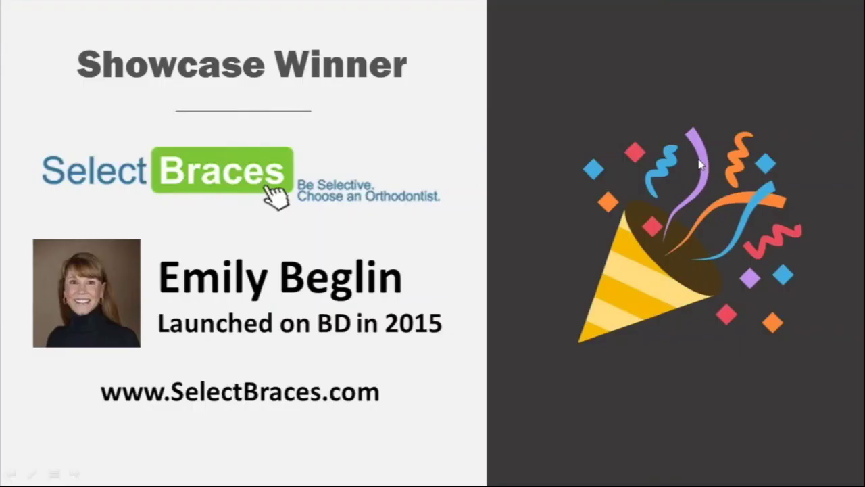